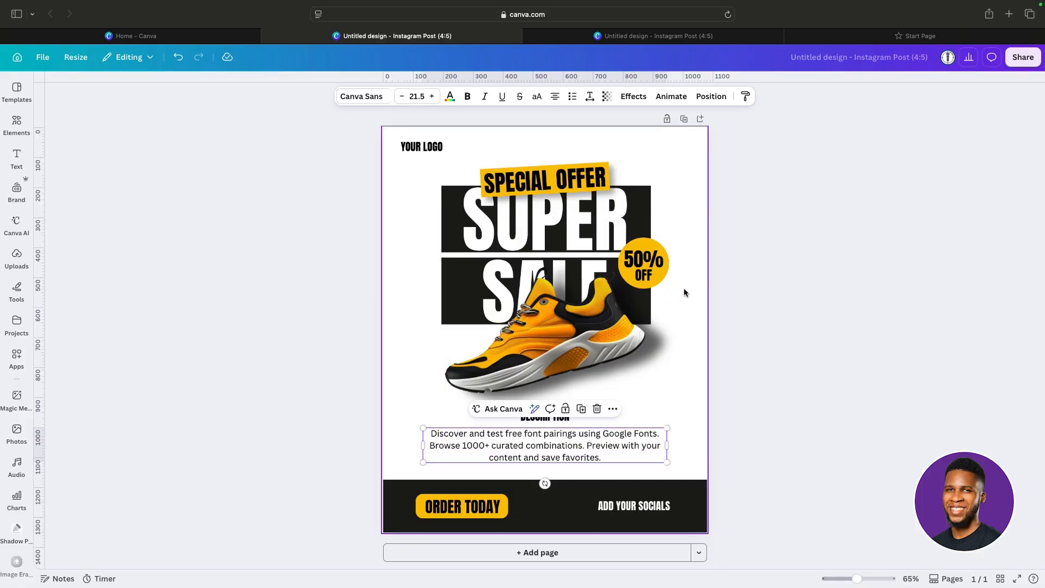
Switch to the other Instagram Post design and add the uploaded yellow sneaker image to the page.
left_click(618, 36)
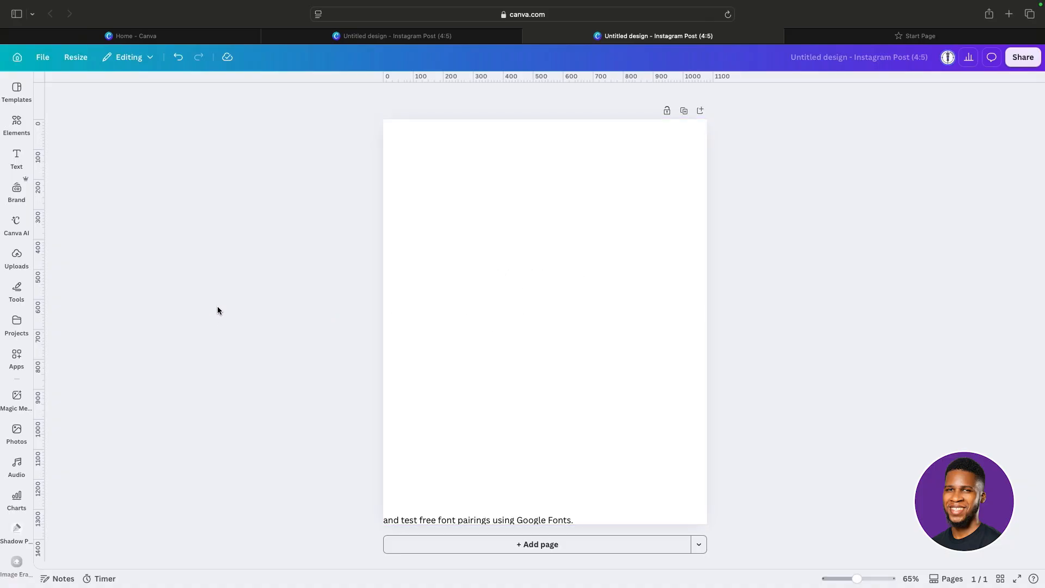
left_click(18, 261)
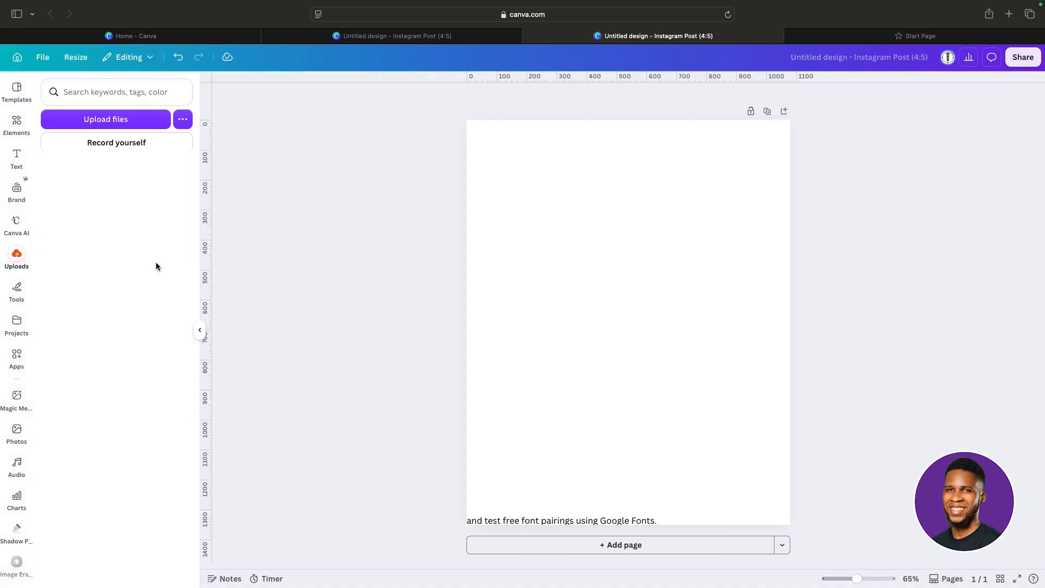
left_click(55, 231)
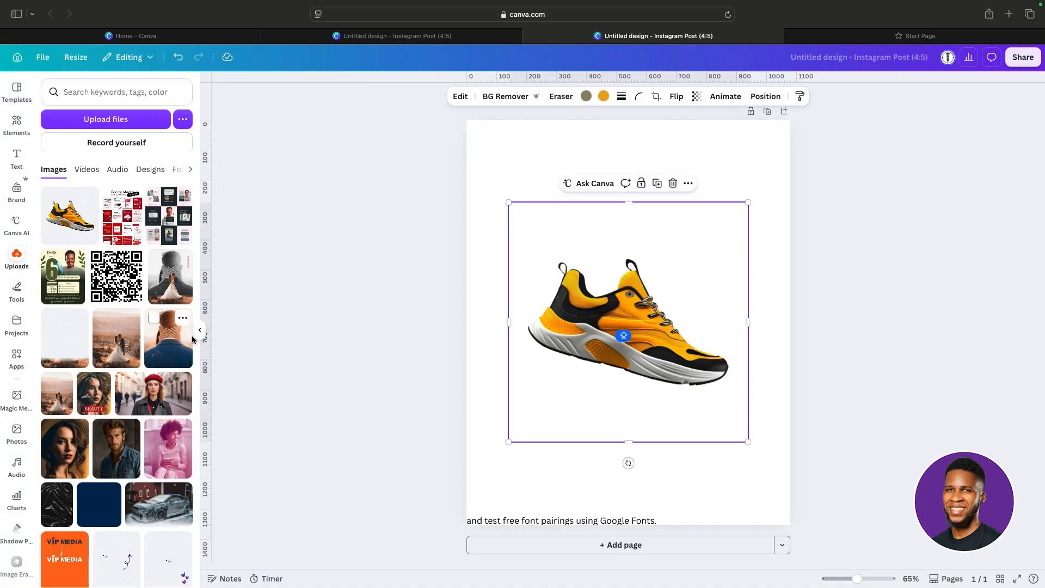
left_click(201, 333)
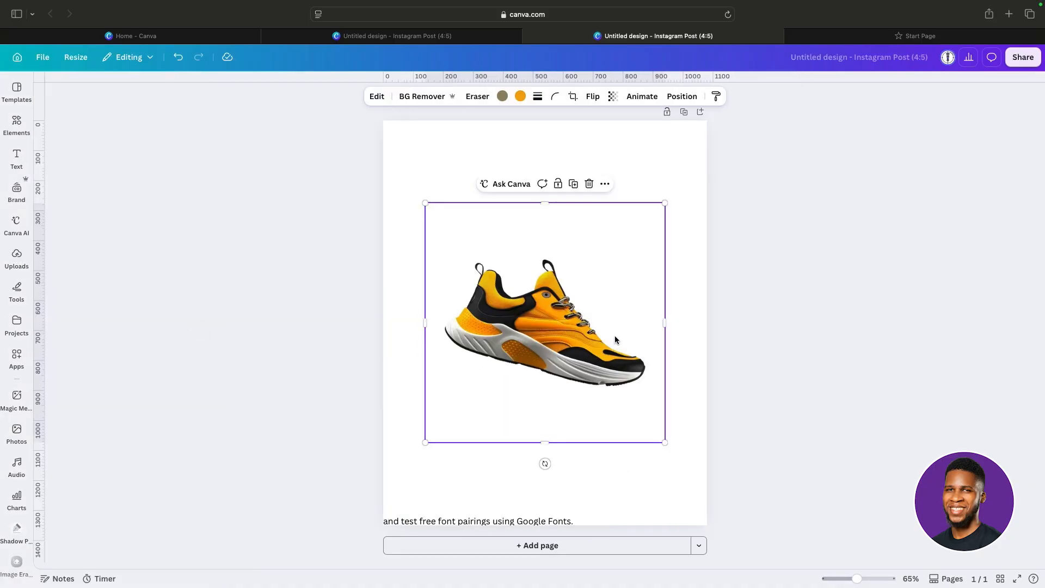
Flip the sneaker image horizontally.
left_click(593, 97)
left_click(599, 124)
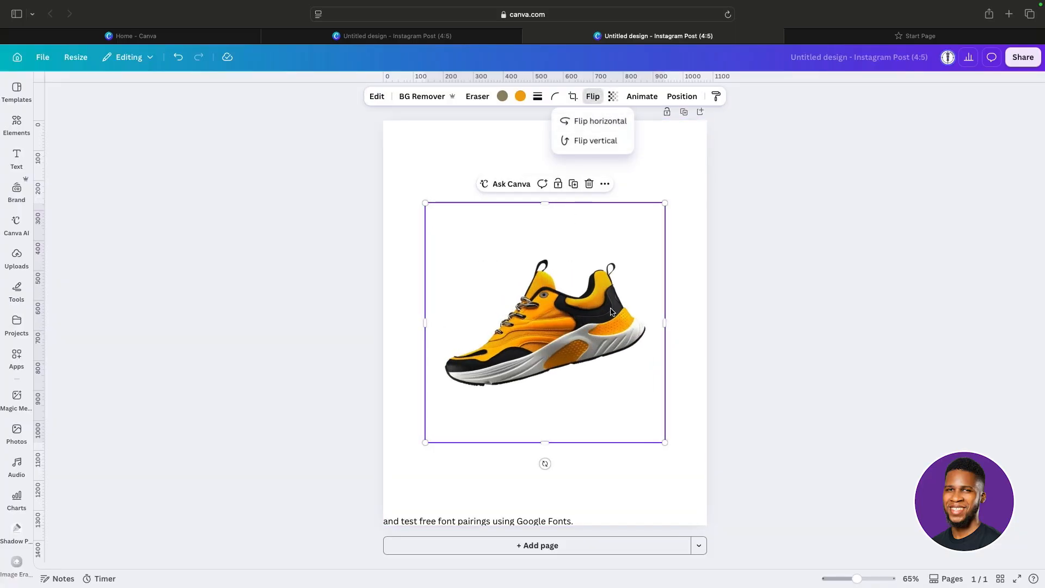
left_click(765, 285)
left_click(764, 285)
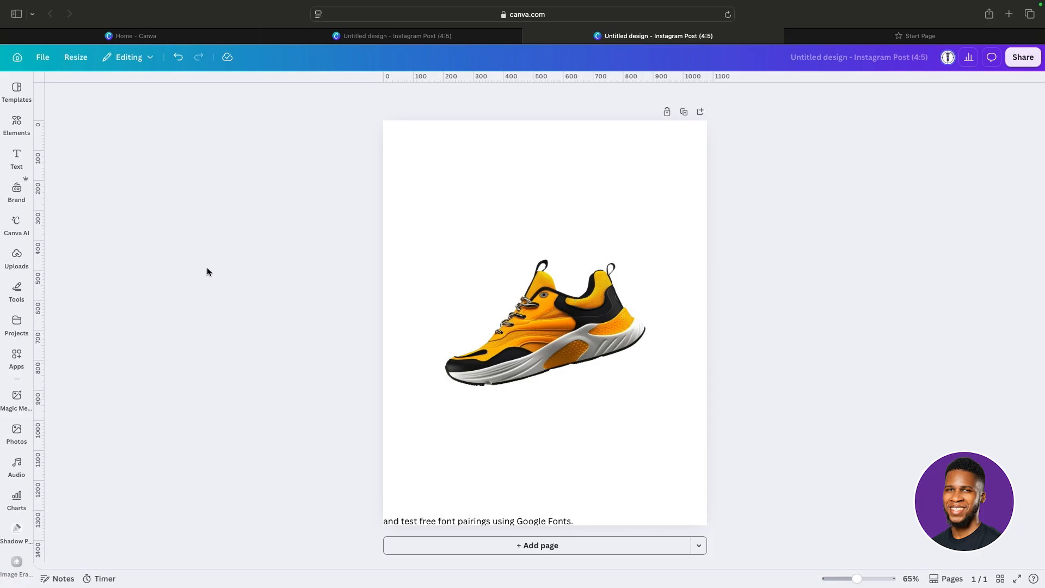
Add the recently used rectangle shape and place it above the sneaker.
left_click(17, 123)
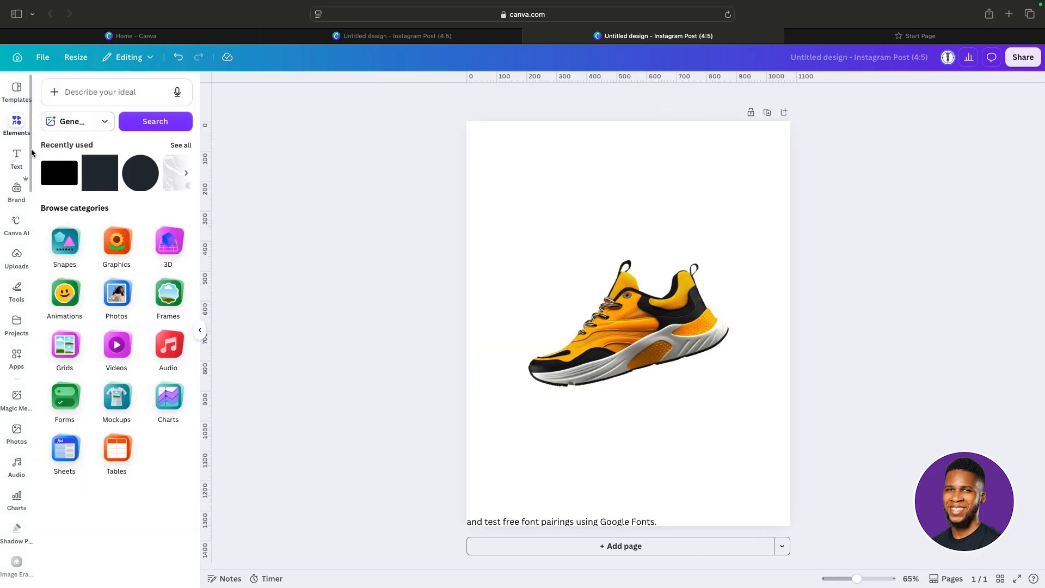
left_click(57, 173)
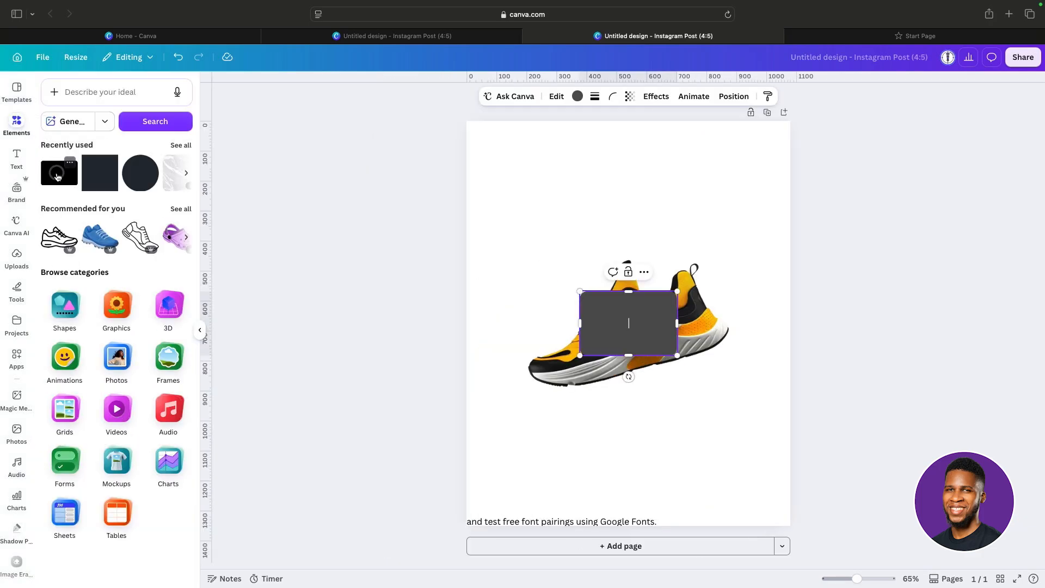
left_click(201, 327)
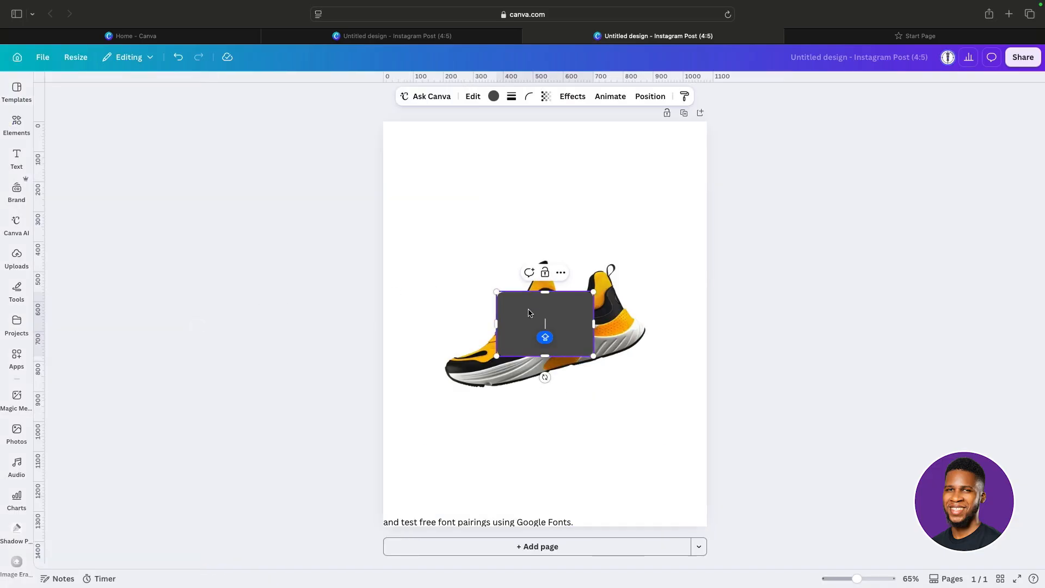
left_click_drag(556, 319, 523, 226)
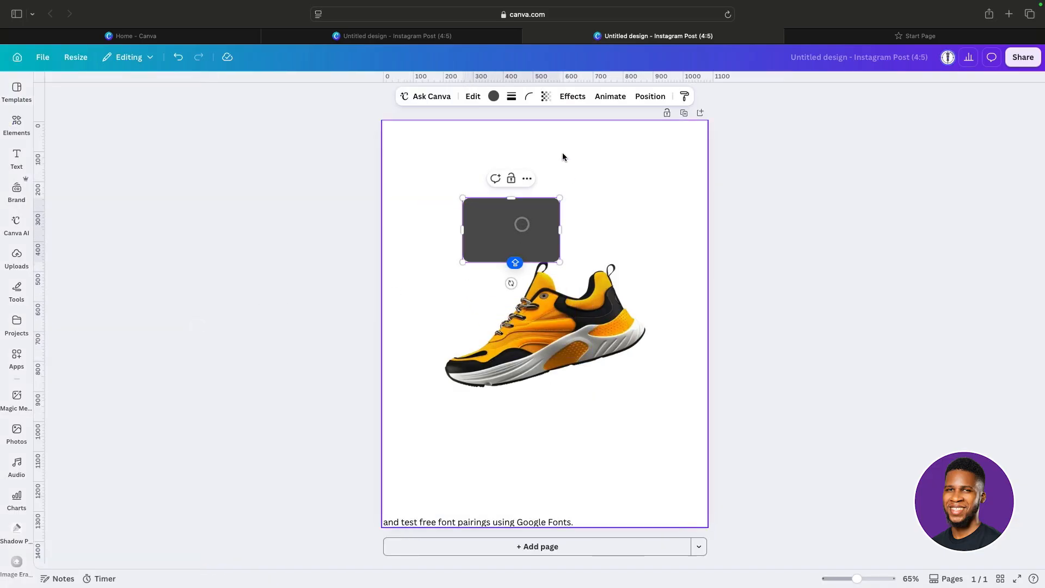
Remove the rectangle's corner rounding so it has square corners.
left_click(529, 97)
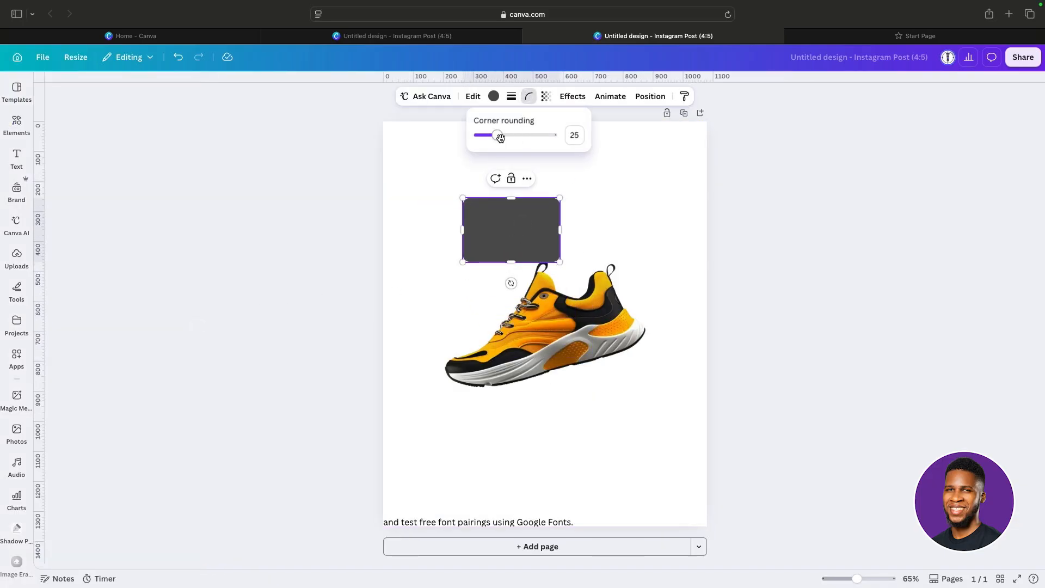
left_click_drag(500, 137, 469, 137)
left_click(537, 225)
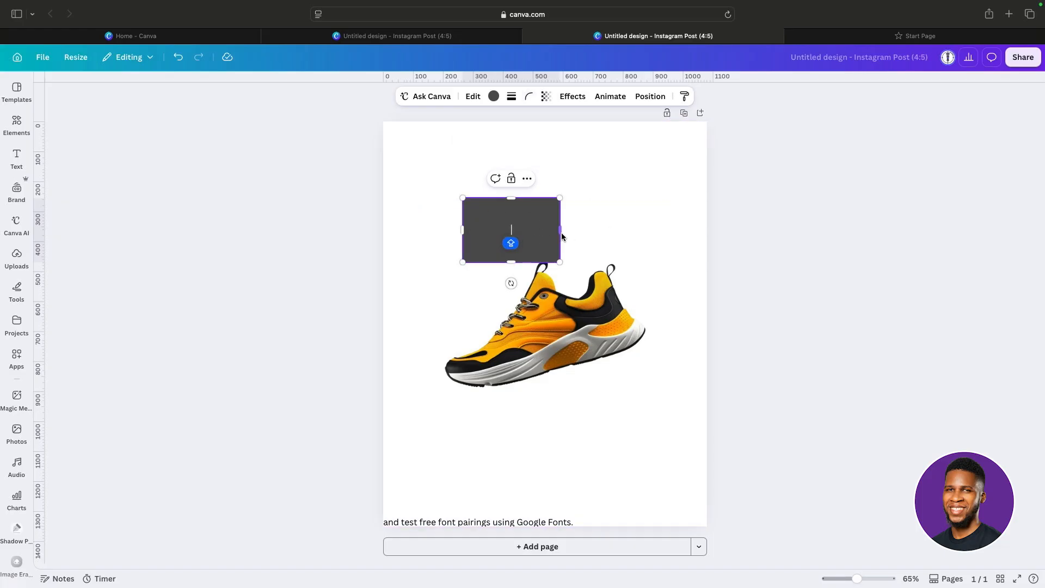
Resize the rectangle into a wide banner above the sneaker, roughly as wide as the shoe, and make it slightly taller.
left_click_drag(561, 233, 609, 223)
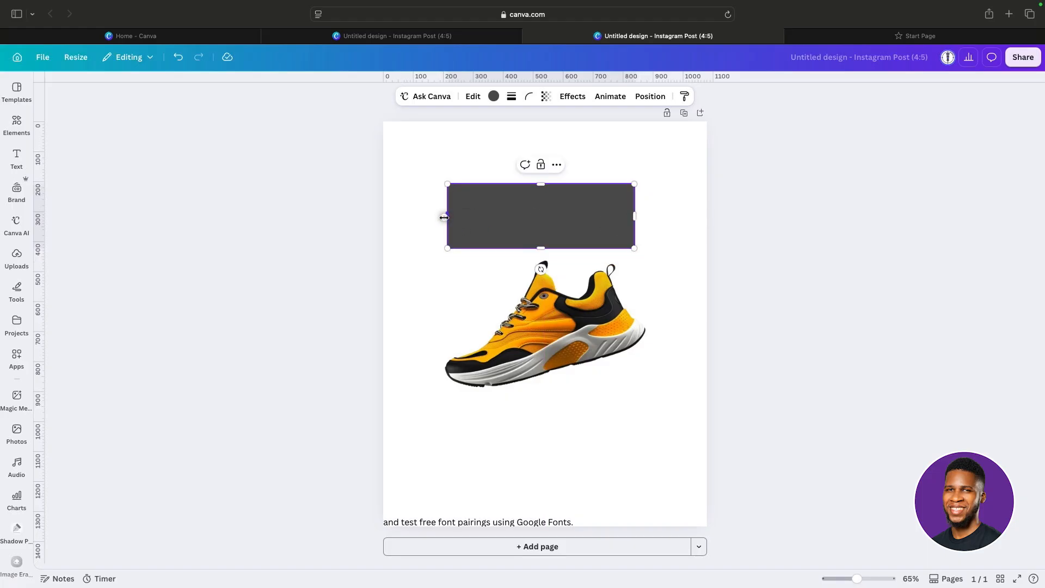
left_click_drag(443, 216, 445, 218)
left_click_drag(635, 216, 653, 216)
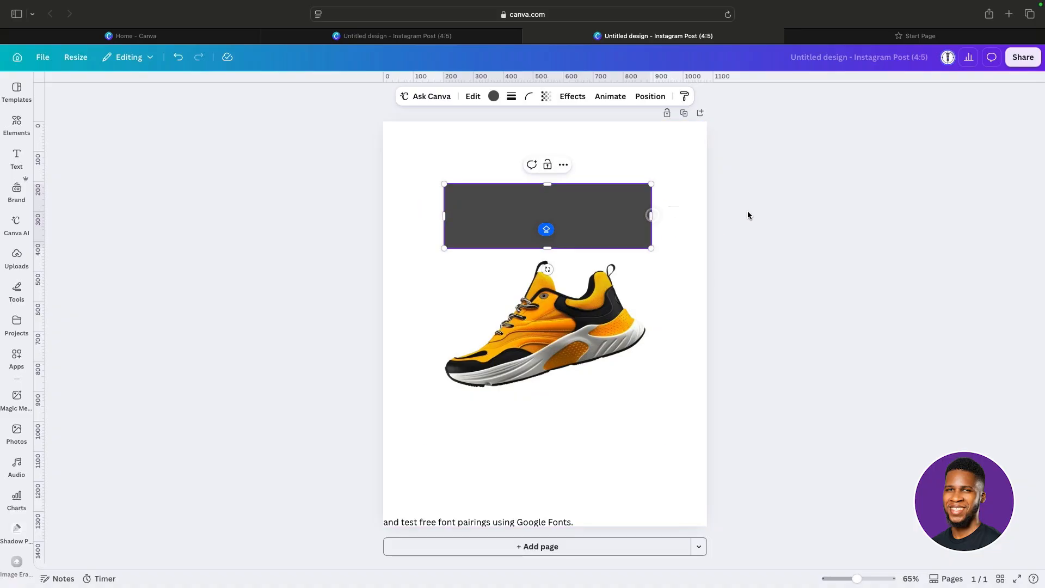
left_click_drag(548, 251, 548, 254)
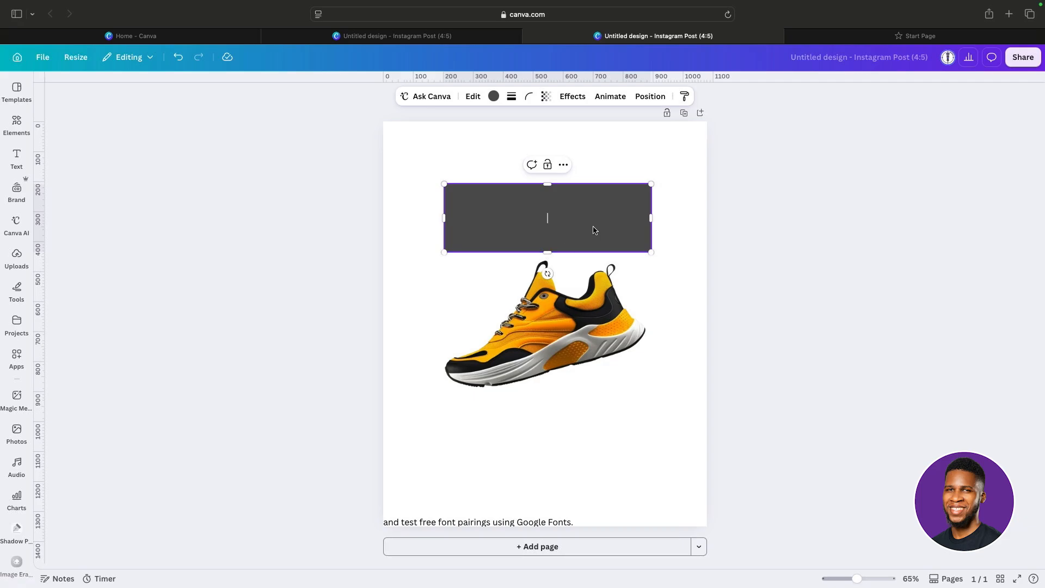
left_click(653, 217)
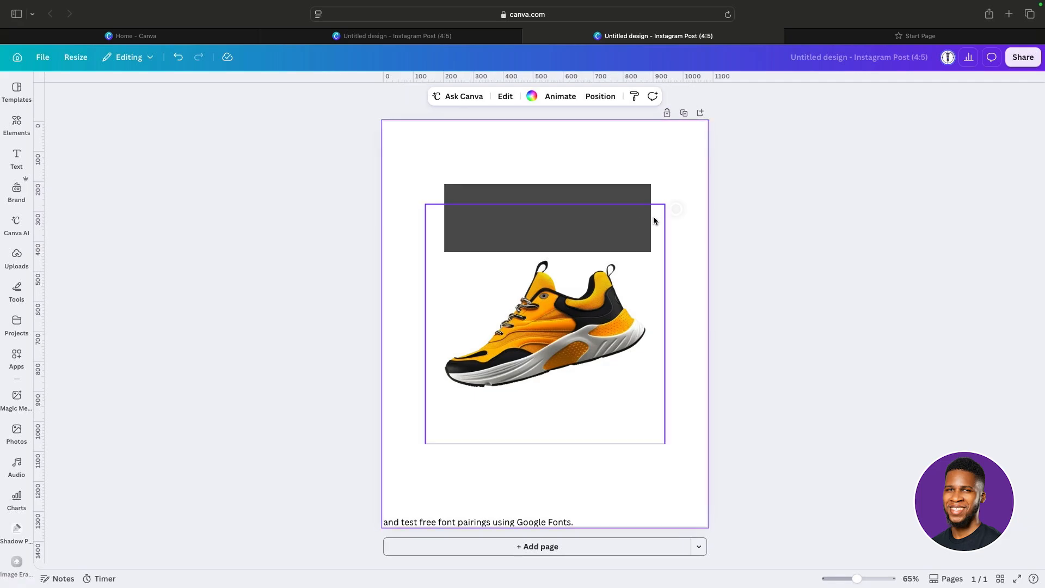
Fill the rectangle with the near-black colour sampled from the sneaker photo.
left_click(588, 226)
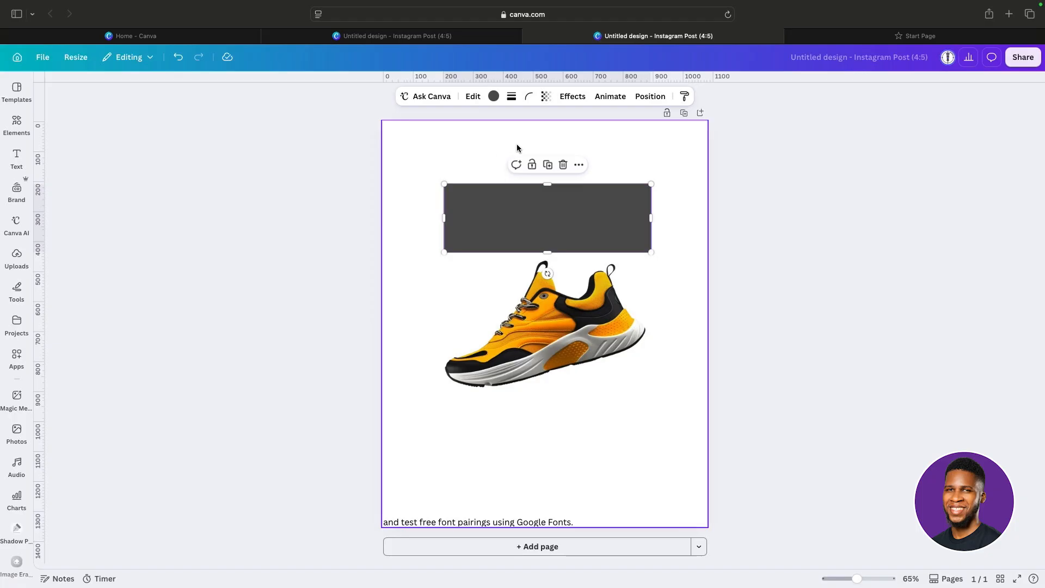
left_click(494, 96)
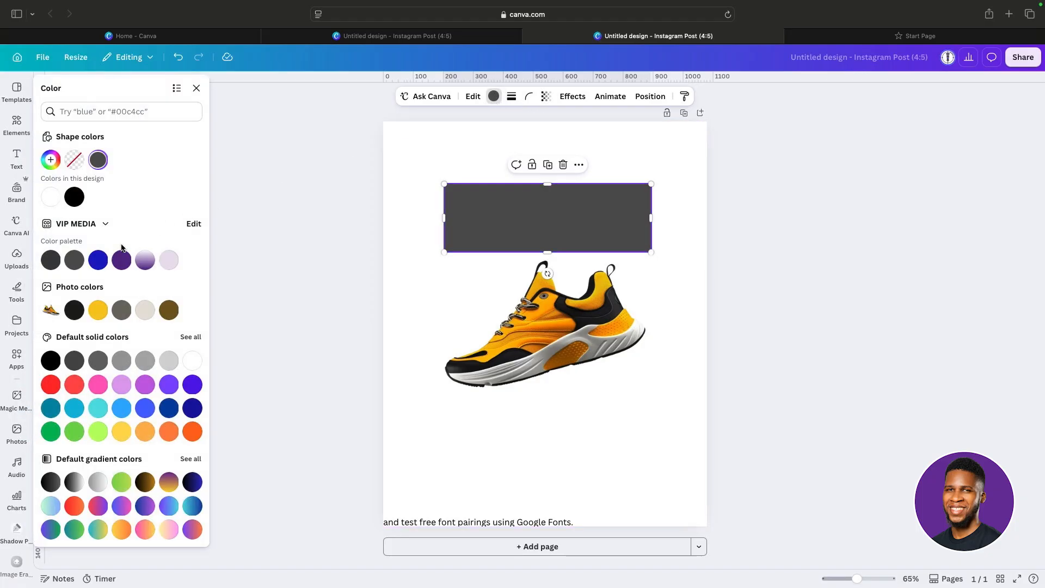
left_click(75, 312)
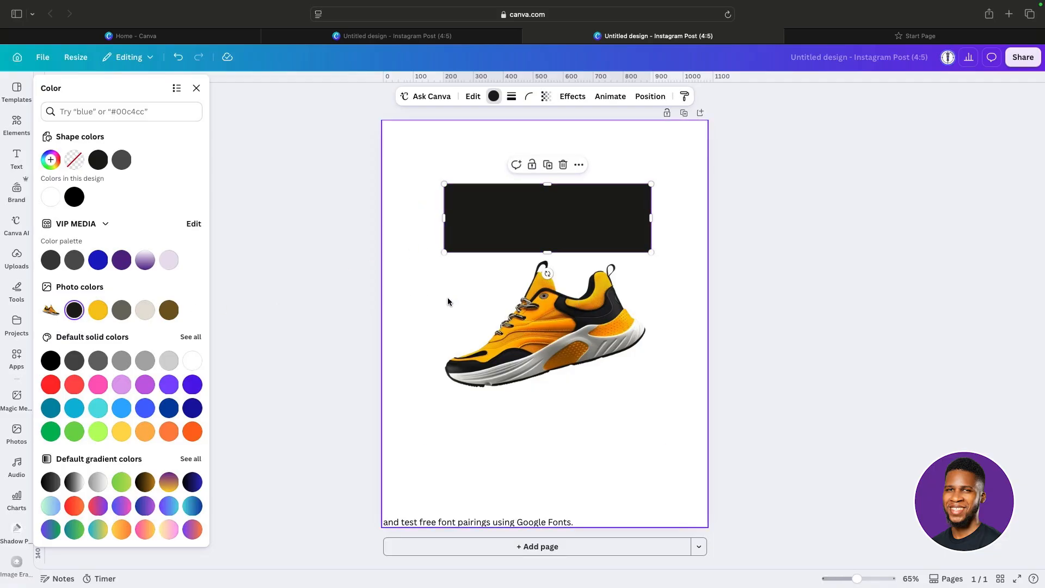
left_click(410, 343)
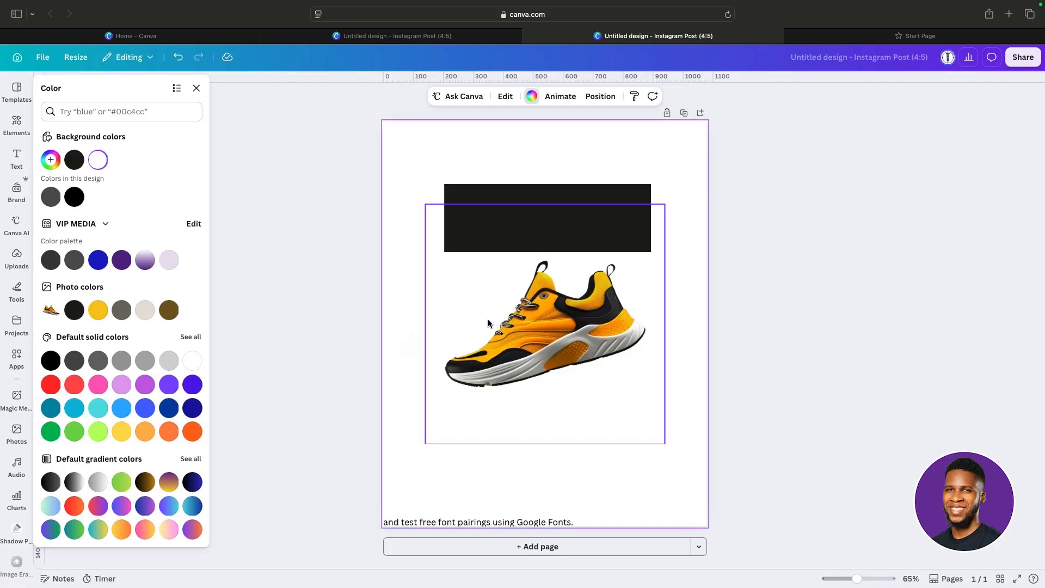
left_click(197, 89)
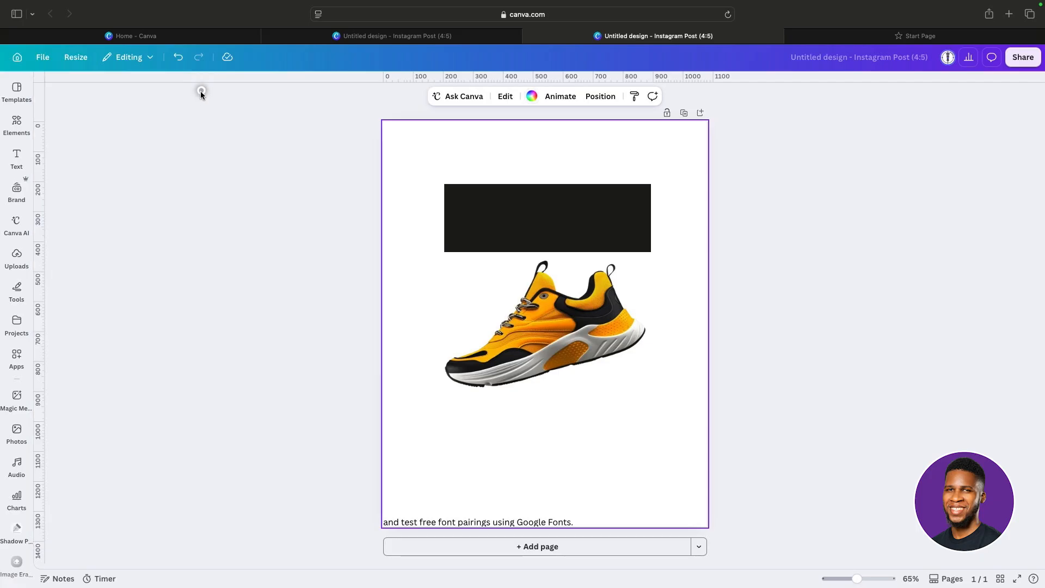
Add a text box reading "SUPER" at size 41.8 and place it just below the banner's lower-left corner.
left_click(17, 158)
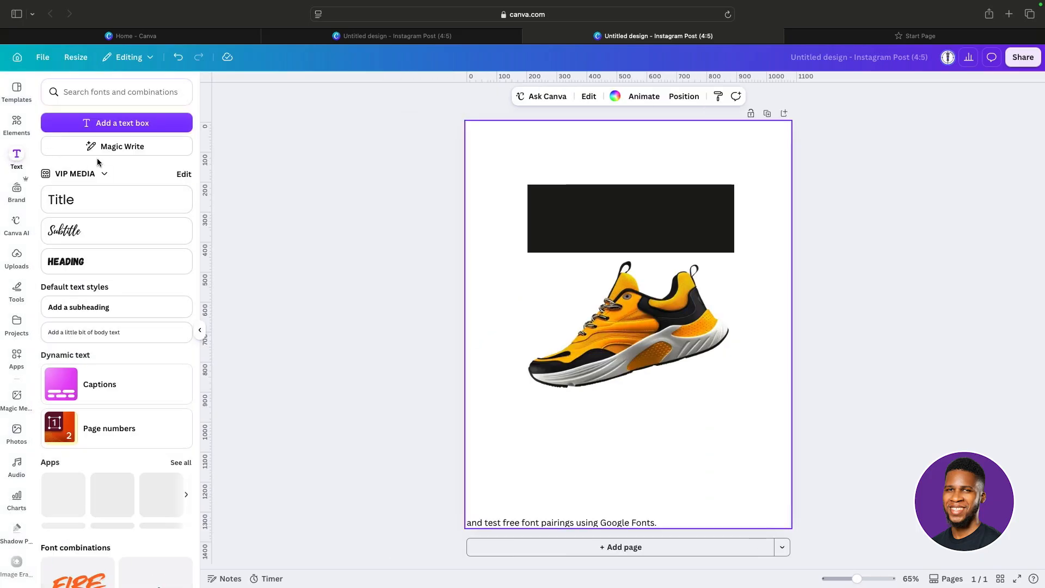
left_click(114, 125)
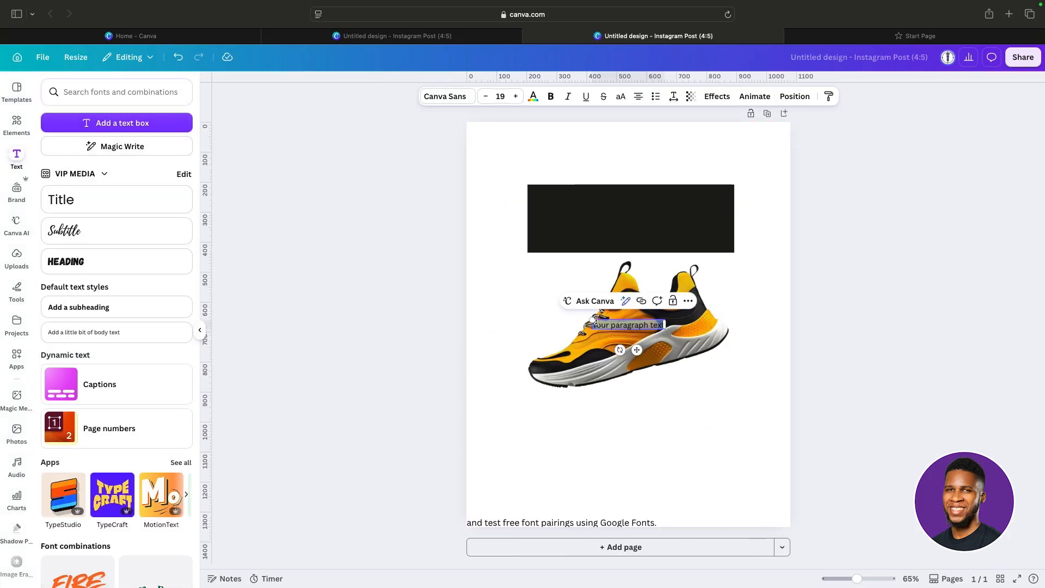
left_click_drag(588, 318, 506, 310)
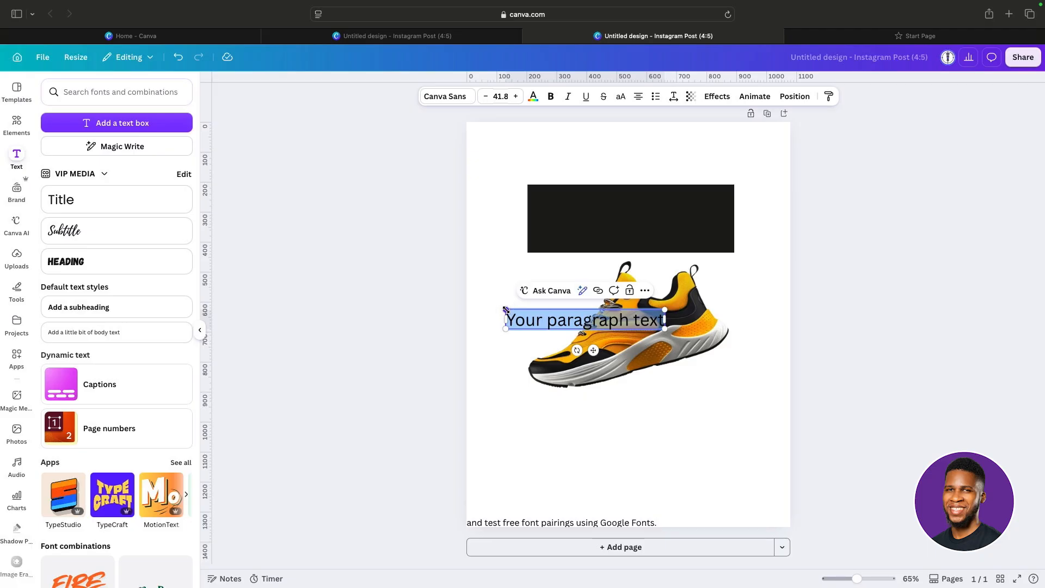
type("SUPER")
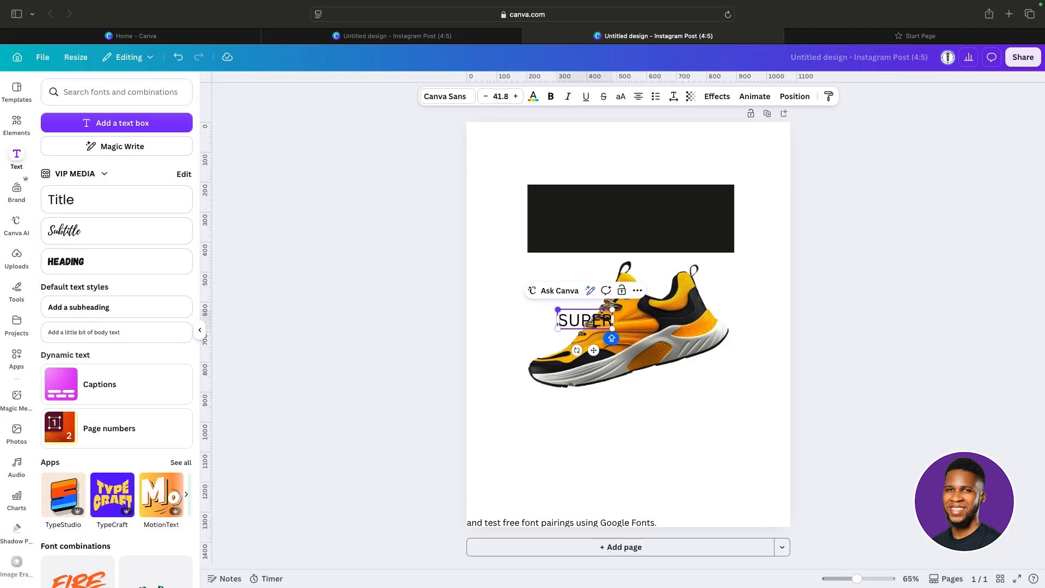
left_click_drag(593, 351, 556, 311)
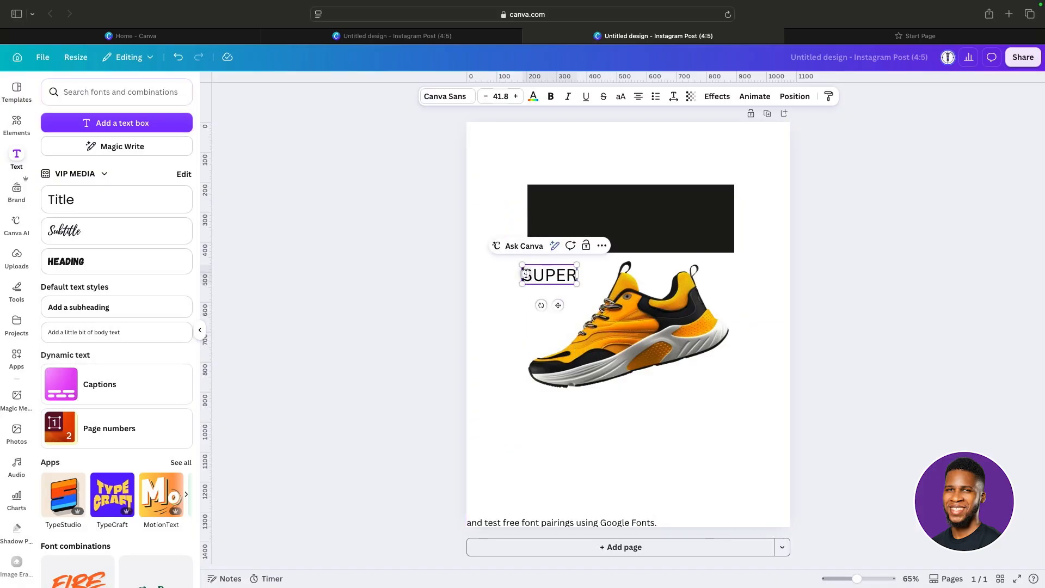
Set the "SUPER" text's font to Anton and enlarge it to size 115.
left_click_drag(524, 274, 580, 274)
left_click(446, 100)
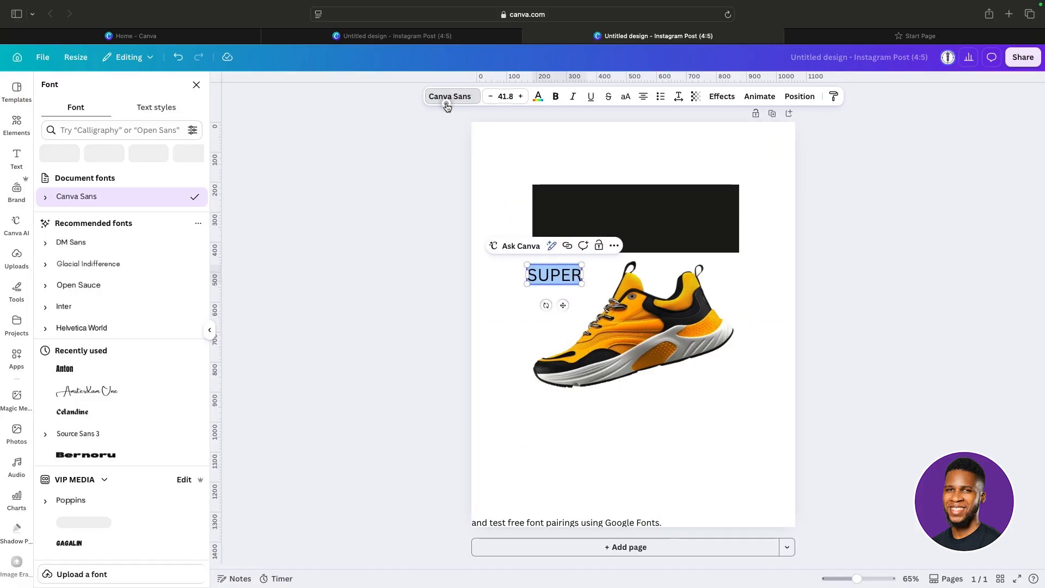
left_click(81, 133)
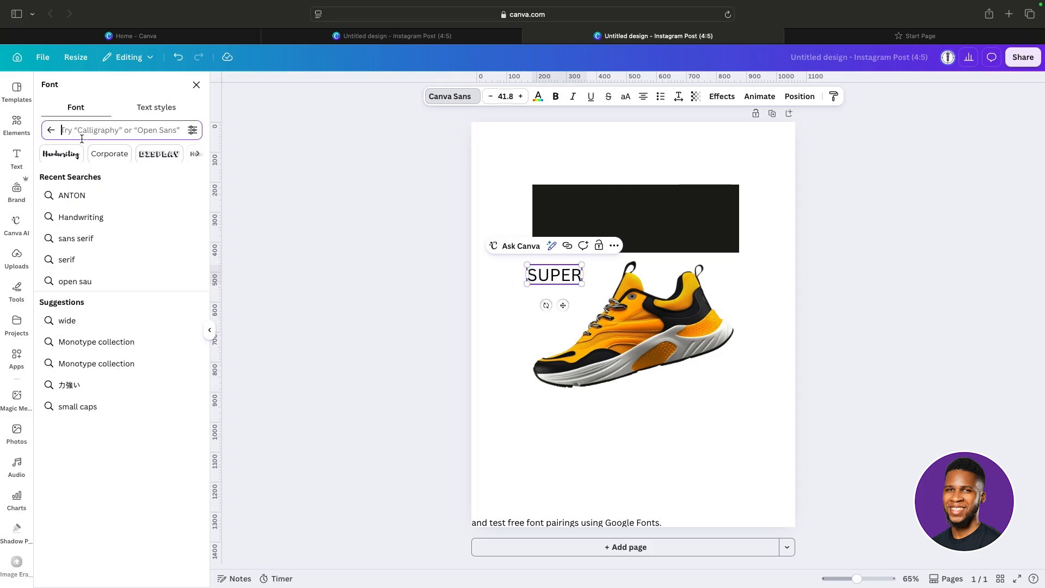
type("ANTON")
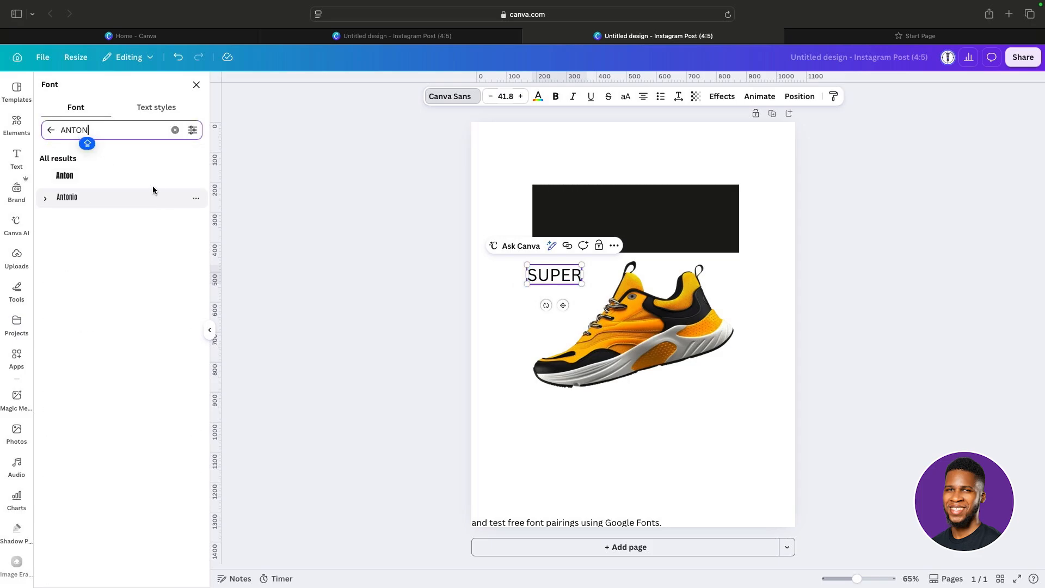
left_click(120, 178)
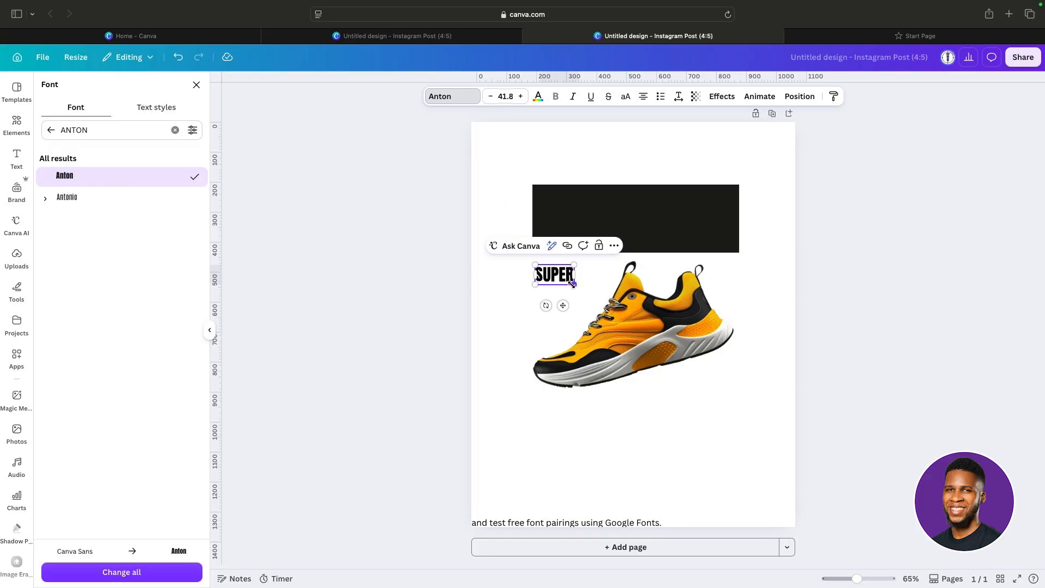
left_click_drag(574, 284, 635, 329)
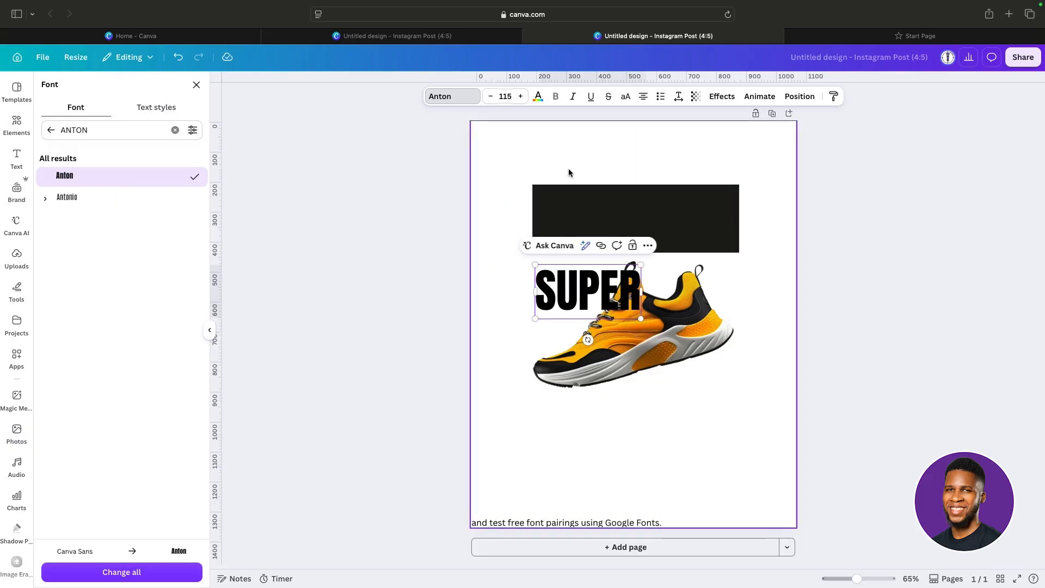
Change the "SUPER" text colour to white.
left_click(553, 293)
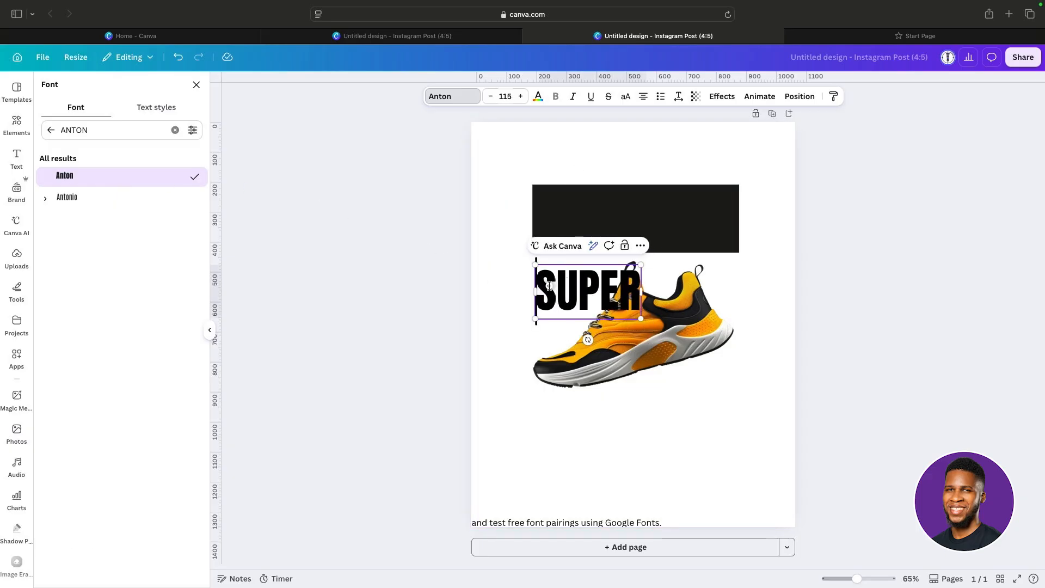
left_click_drag(538, 286, 642, 291)
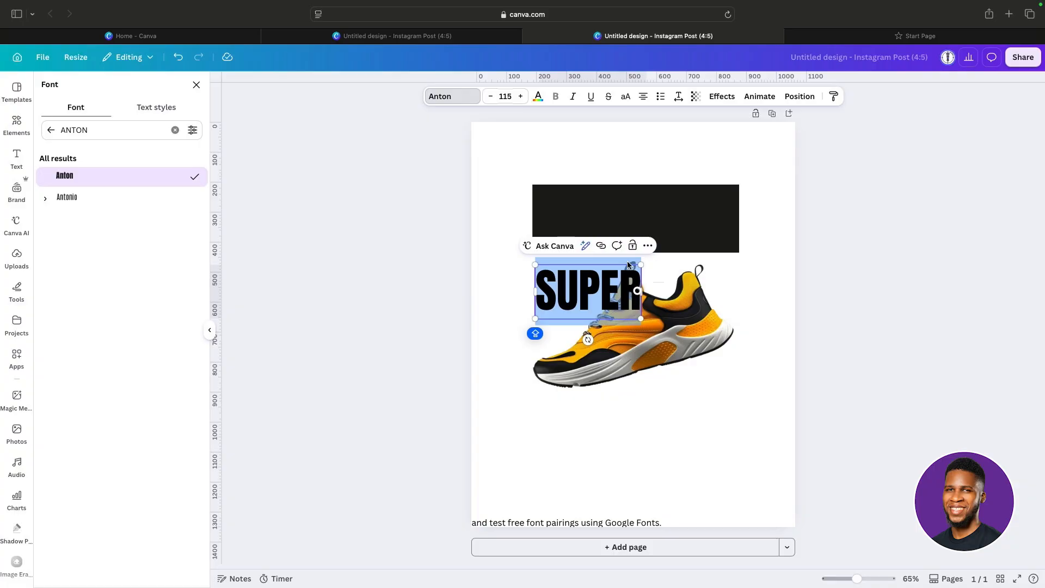
left_click(538, 97)
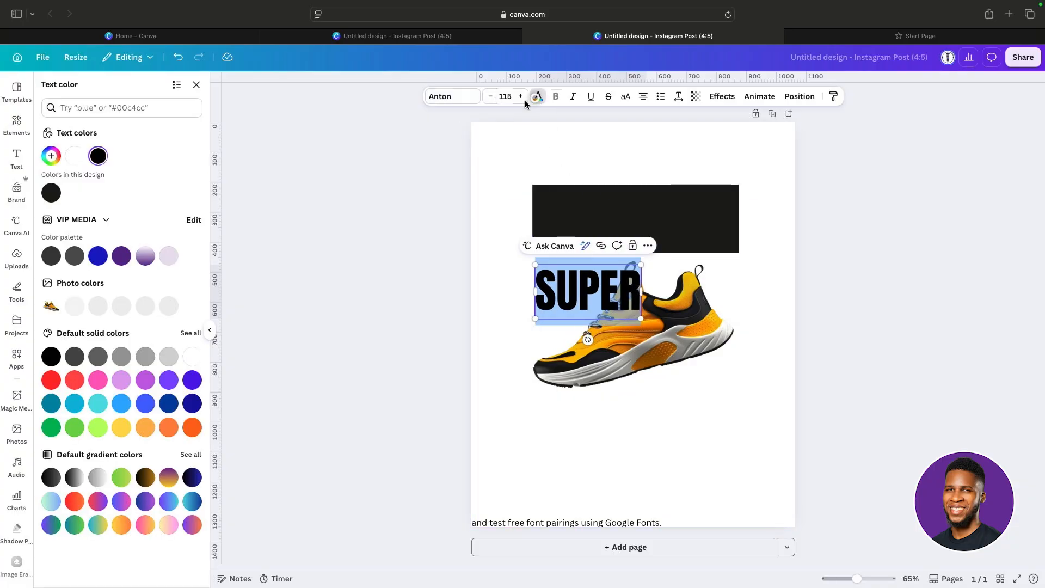
left_click(71, 158)
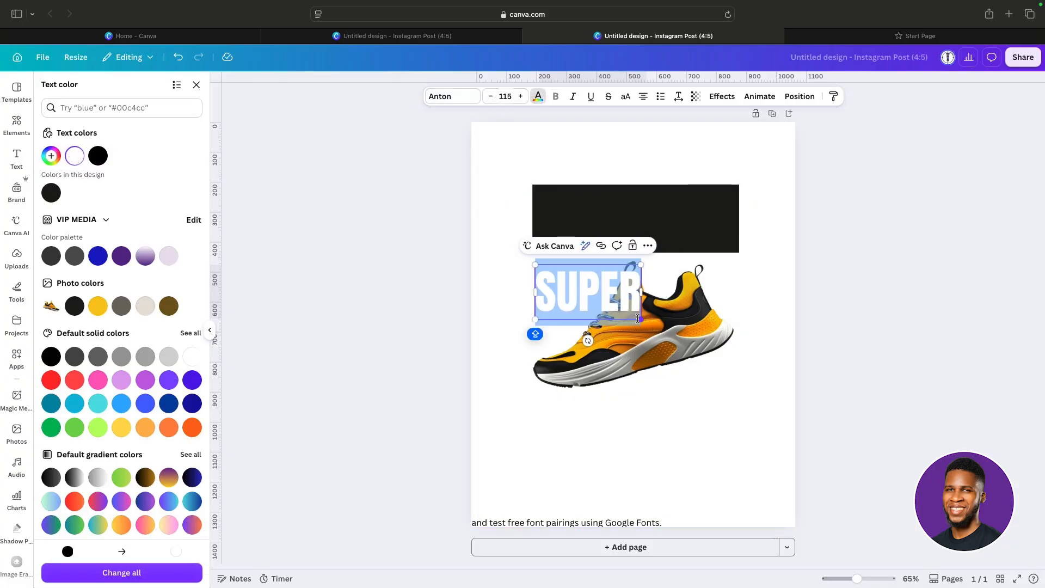
Enlarge the "SUPER" text to size 181 and centre it on the dark banner, nudging it slightly downward.
left_click_drag(640, 320, 703, 352)
left_click(694, 407)
left_click_drag(646, 300, 659, 217)
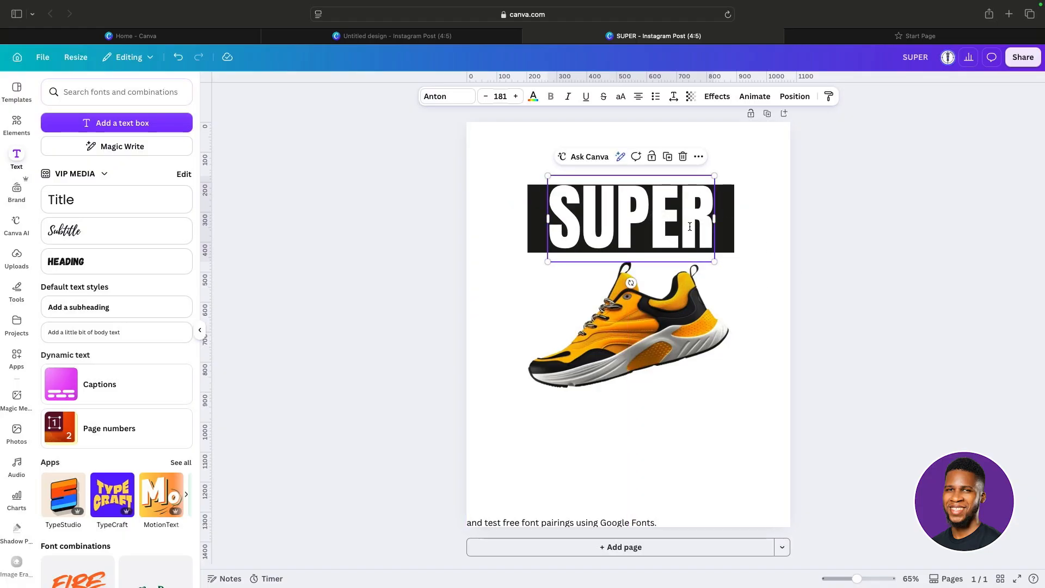
key("Down")
key("Down")
key("Down")
key("Down")
key("Down")
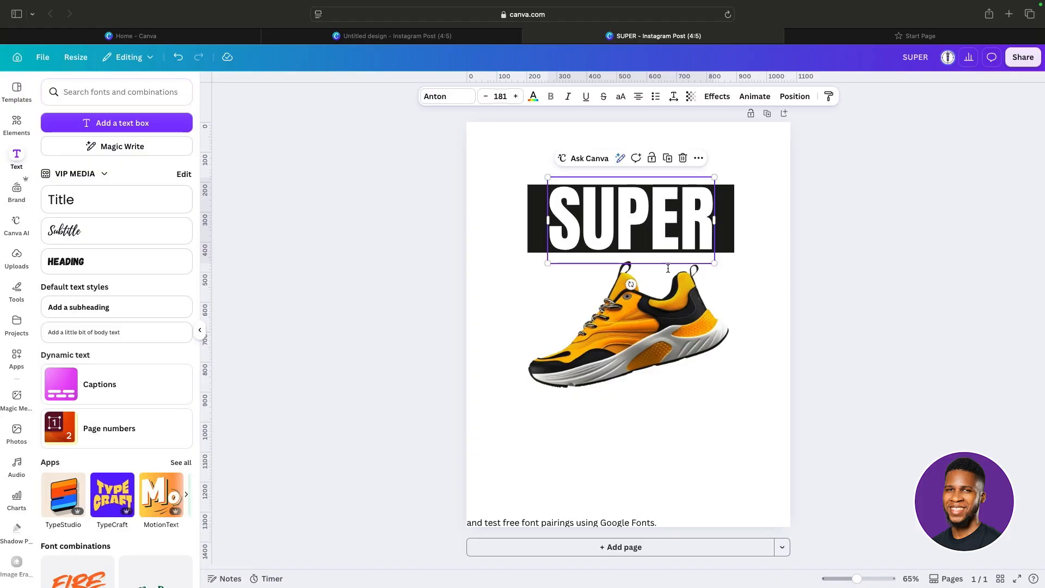
left_click(777, 241)
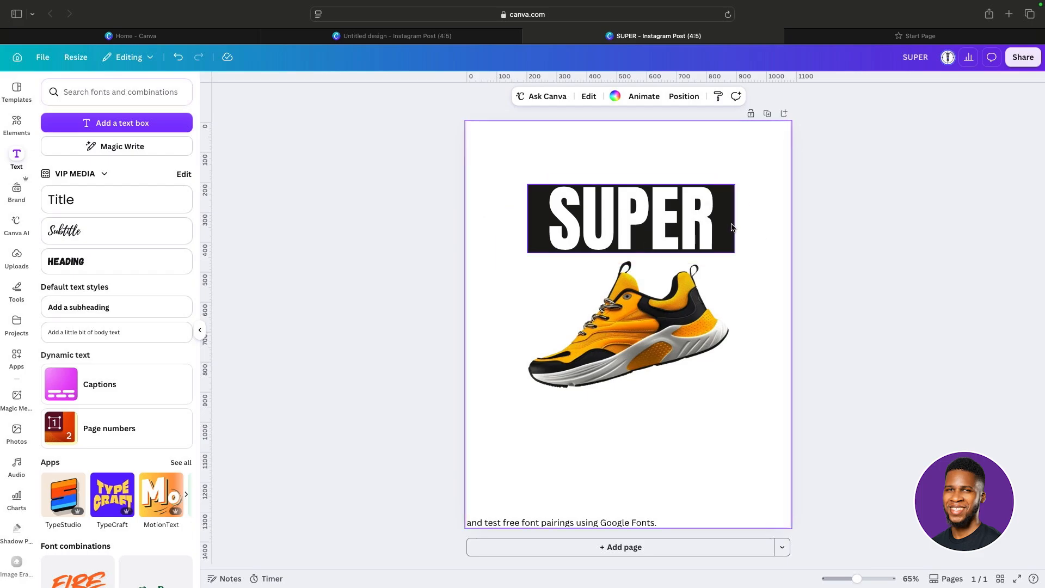
Duplicate the dark banner together with its "SUPER" text and place the copy aligned just below the original.
left_click_drag(510, 165, 644, 195)
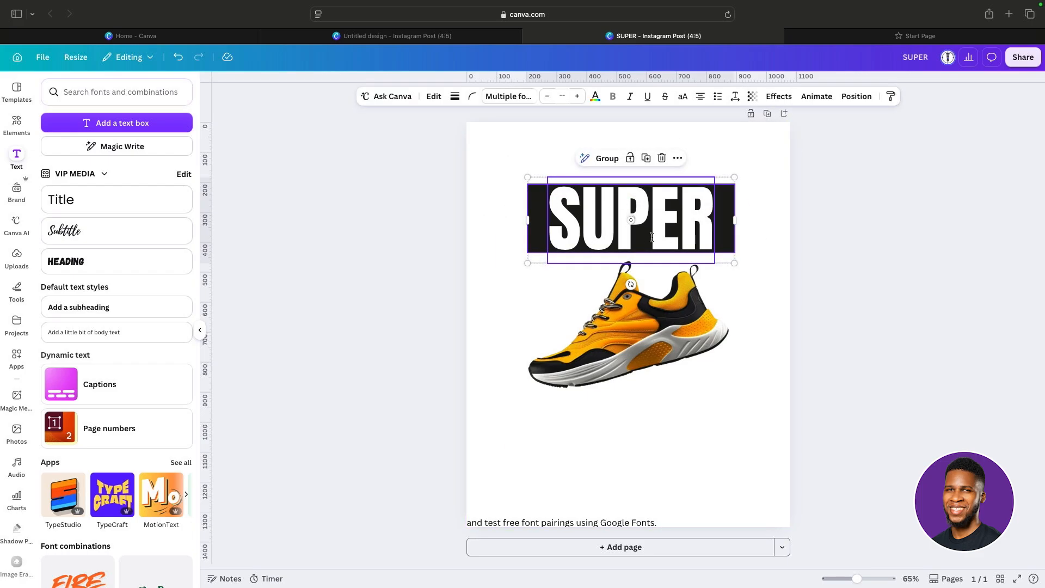
left_click(858, 96)
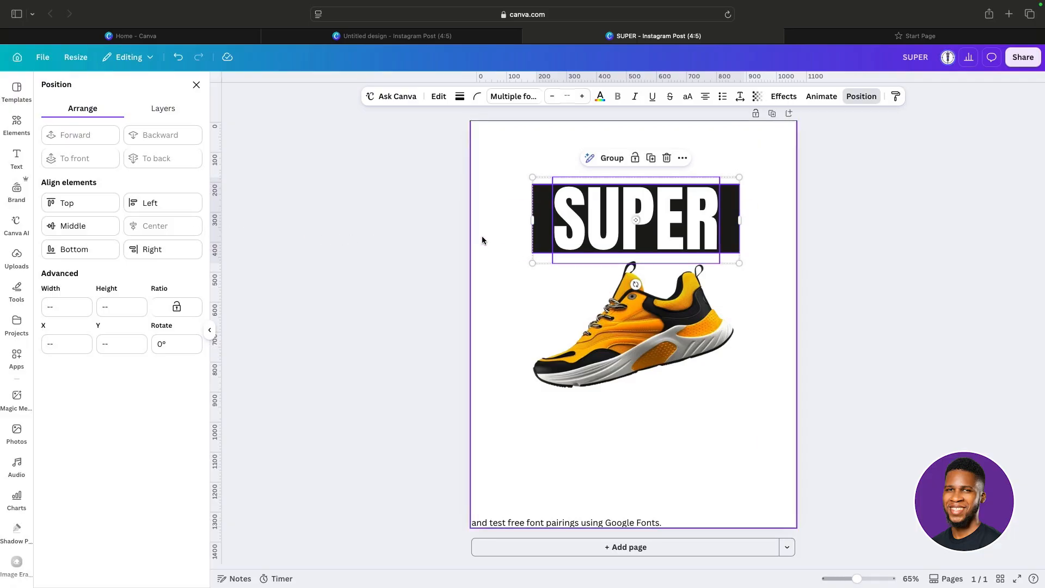
left_click(651, 156)
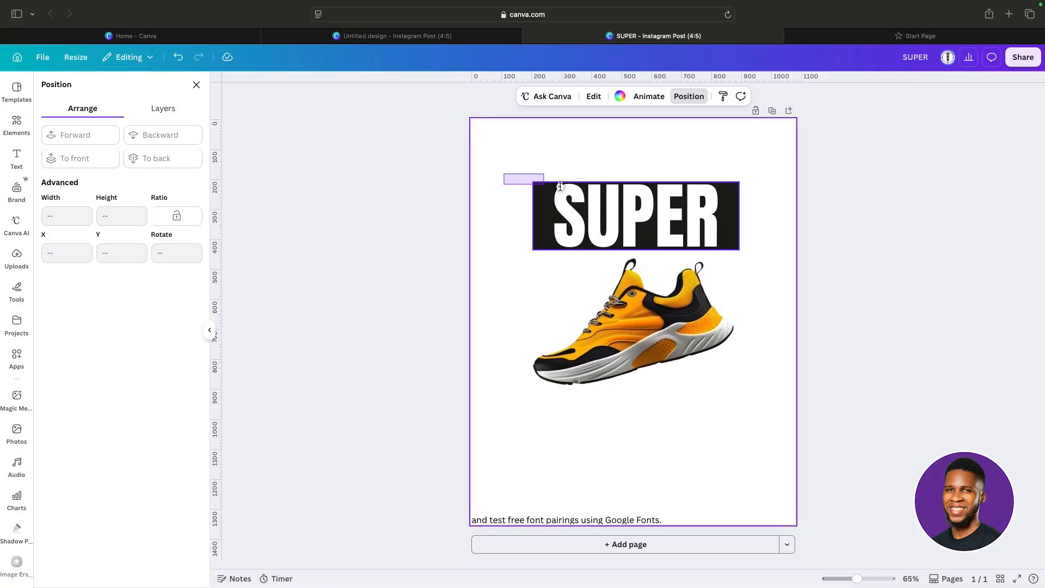
left_click(652, 156)
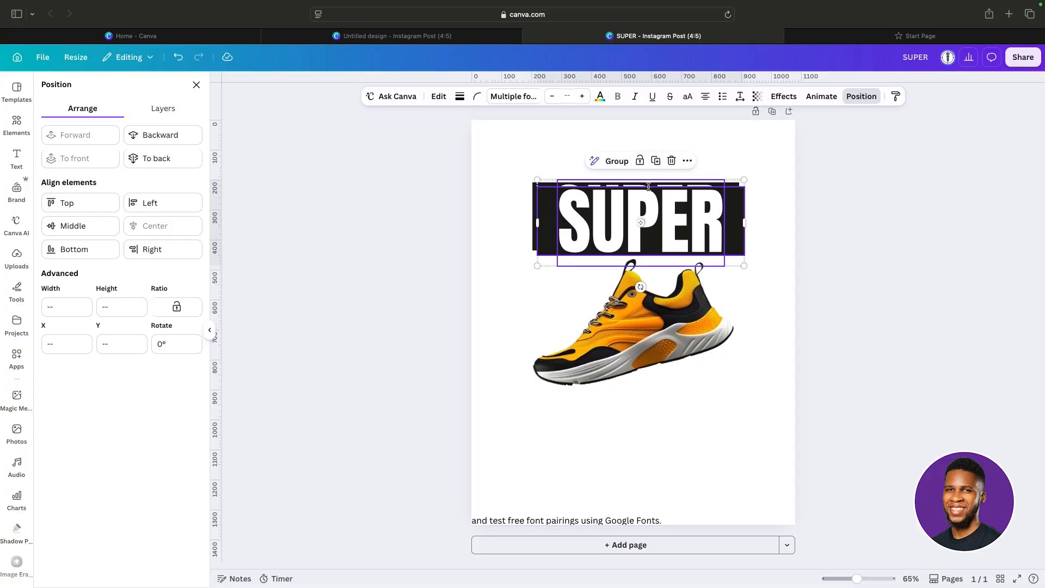
left_click_drag(647, 197, 644, 273)
left_click(765, 268)
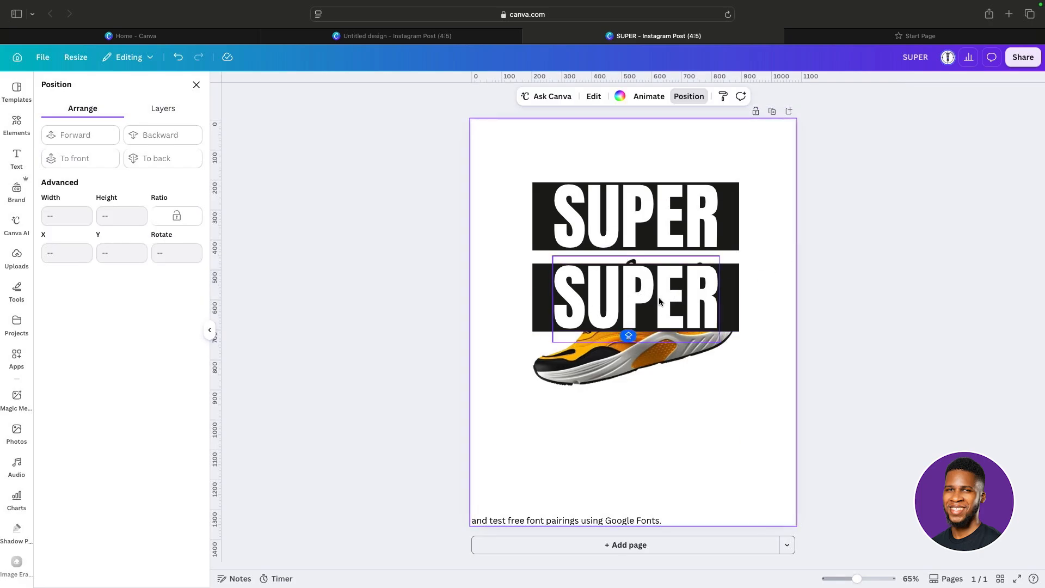
Replace the text on the lower banner with "SALE".
left_click(633, 292)
double_click(641, 295)
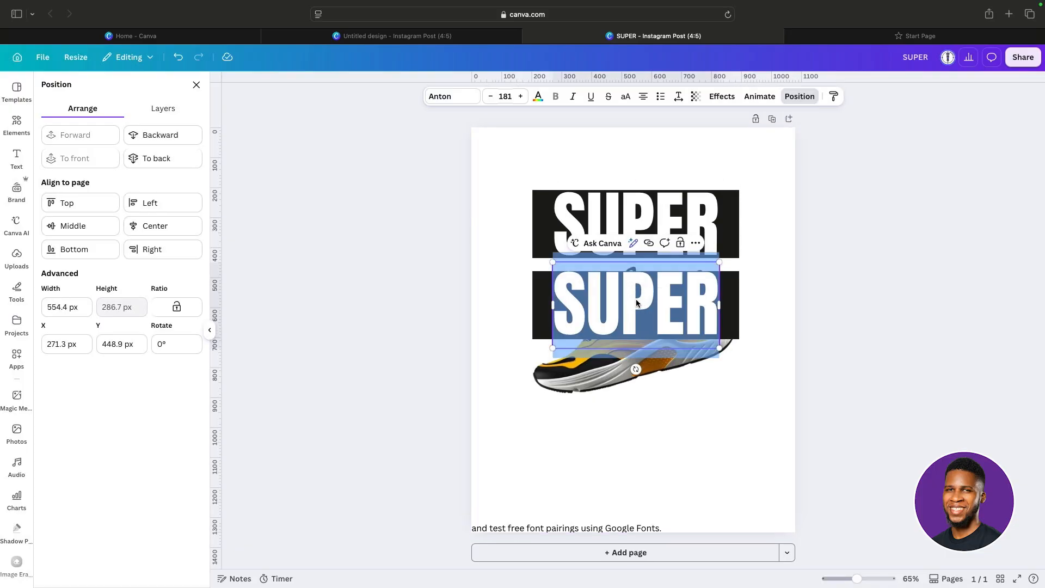
type("SALE")
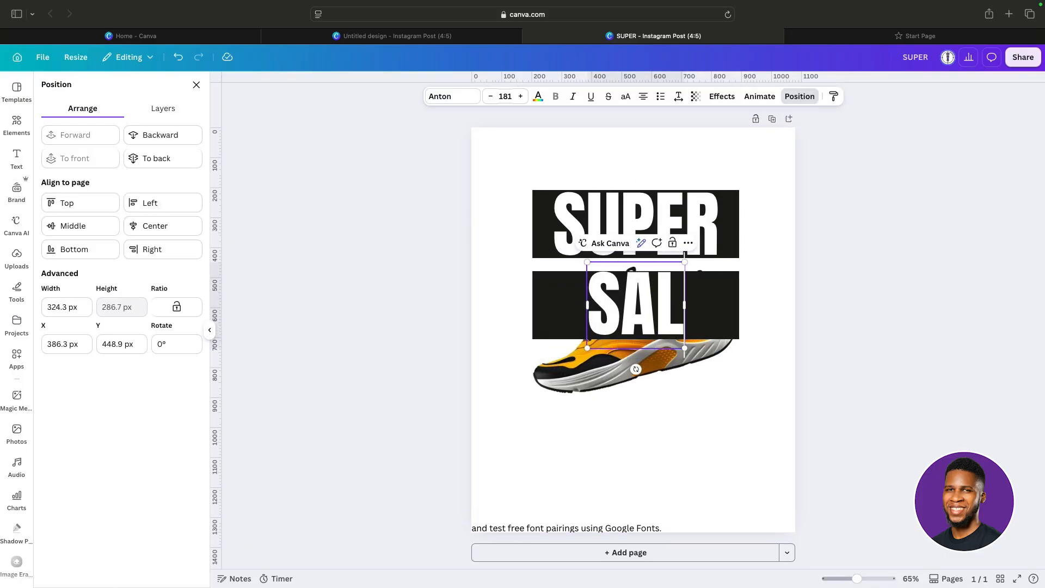
left_click(821, 287)
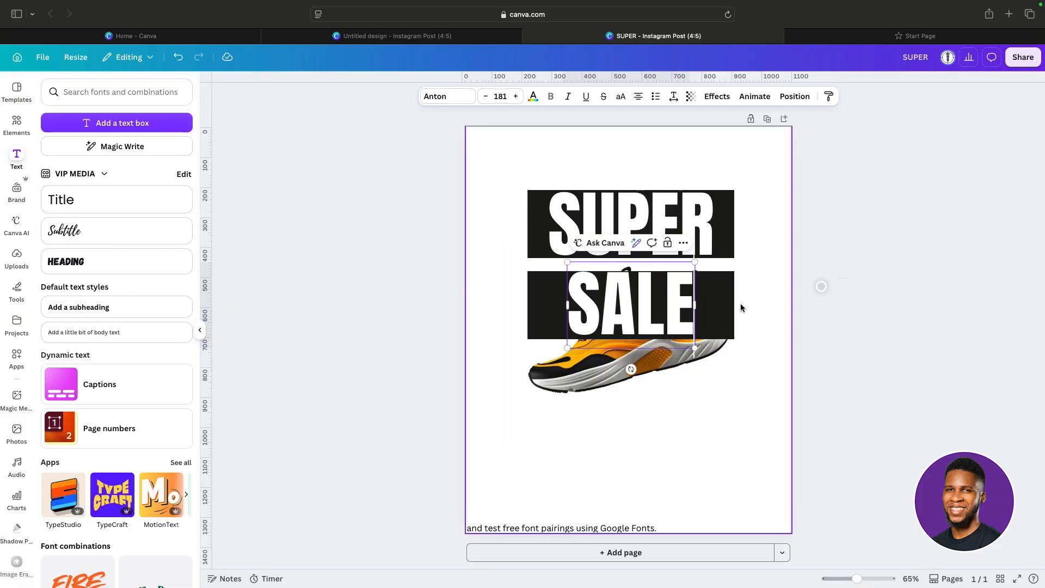
Nudge the "SALE" text slightly downward to centre it vertically on its banner.
left_click(657, 299)
key("Down")
key("Down")
key("Down")
key("Down")
key("Down")
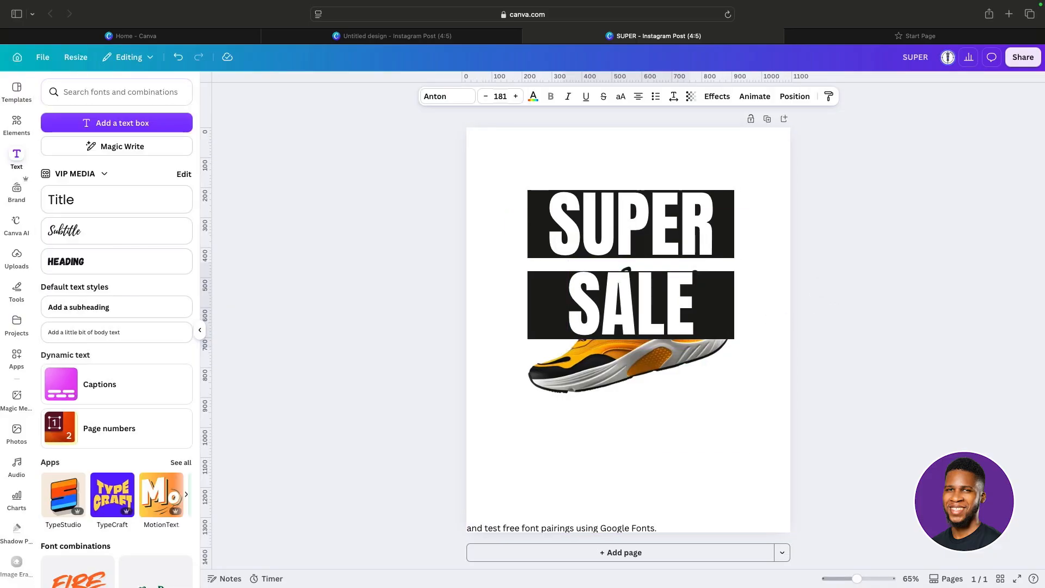
key("Down")
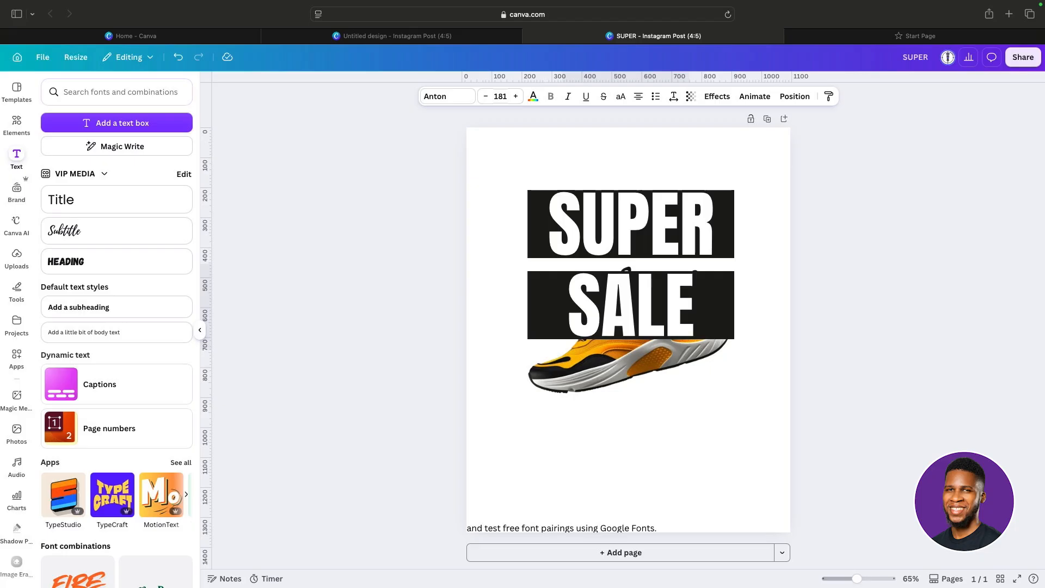
scroll(711, 308, "down", 1)
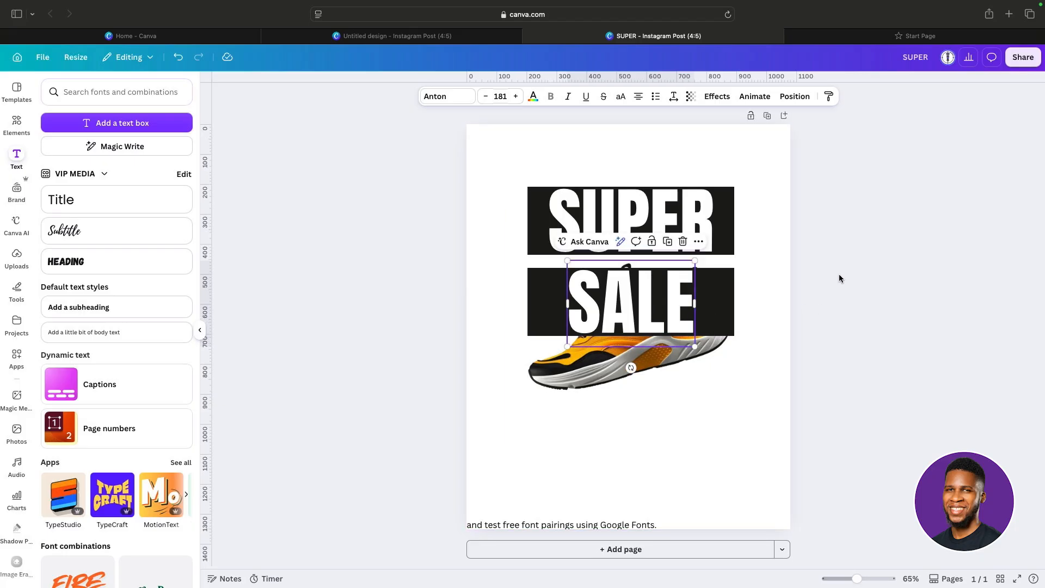
scroll(838, 274, "up", 1)
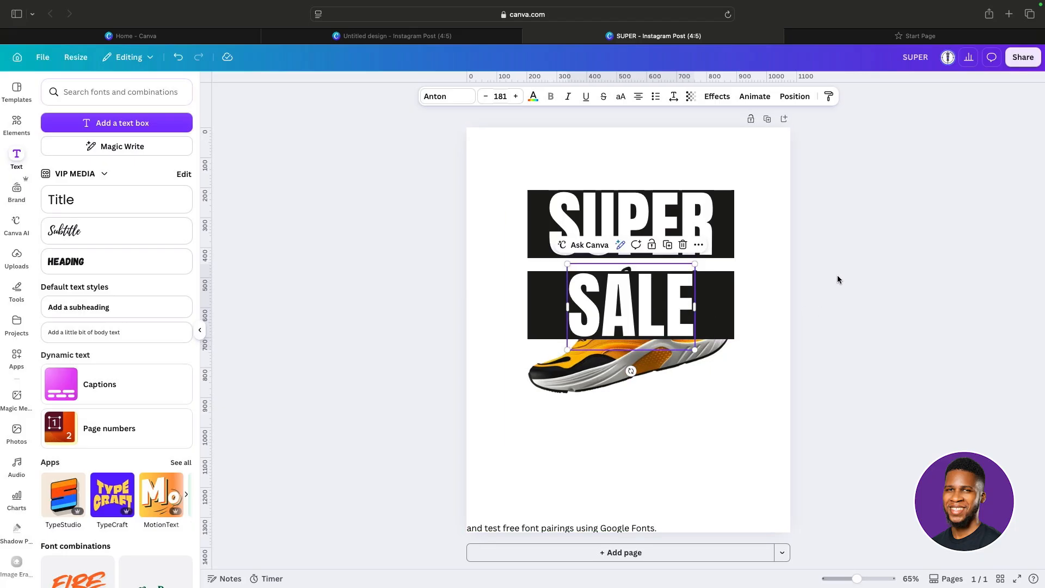
left_click(775, 299)
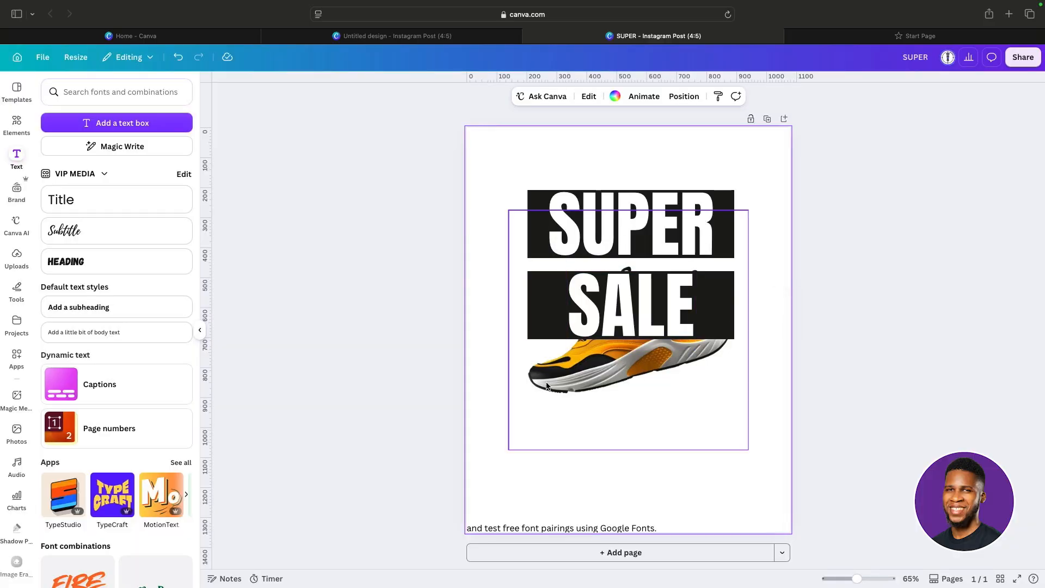
Move the sneaker image to the top of the layer order, in front of the "SALE" text and banner.
left_click(653, 403)
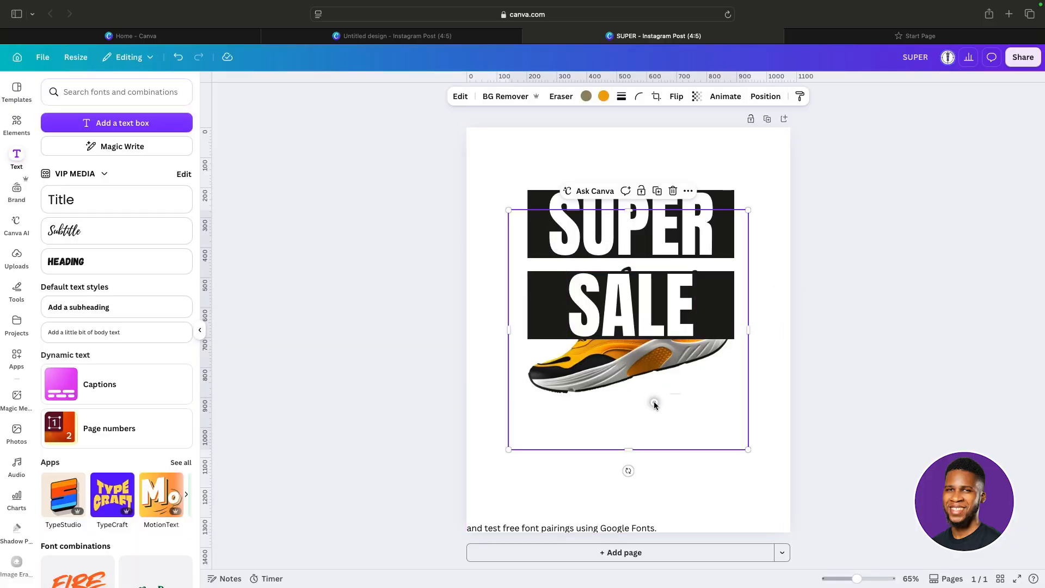
left_click(766, 97)
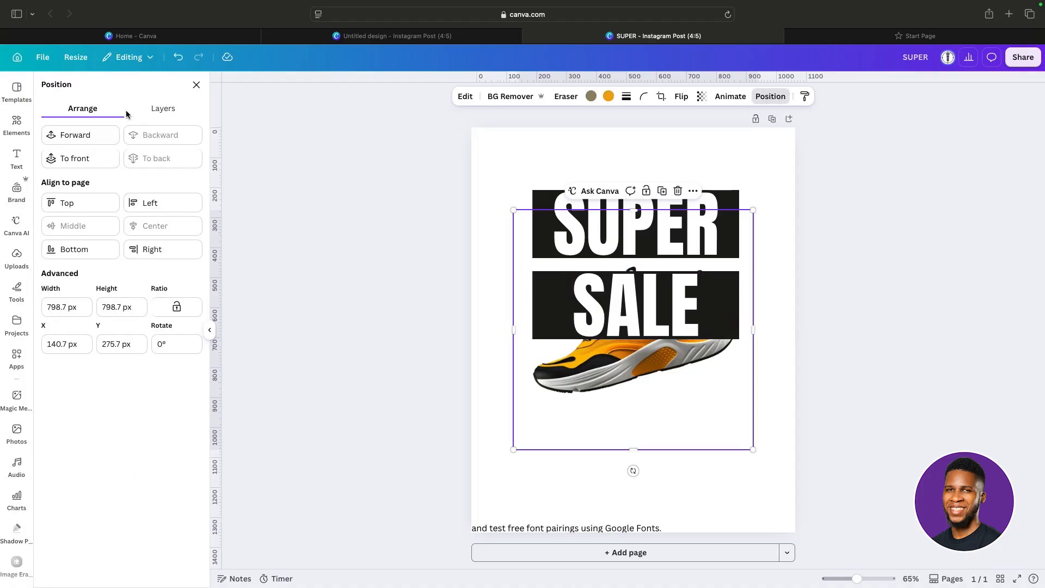
left_click(156, 109)
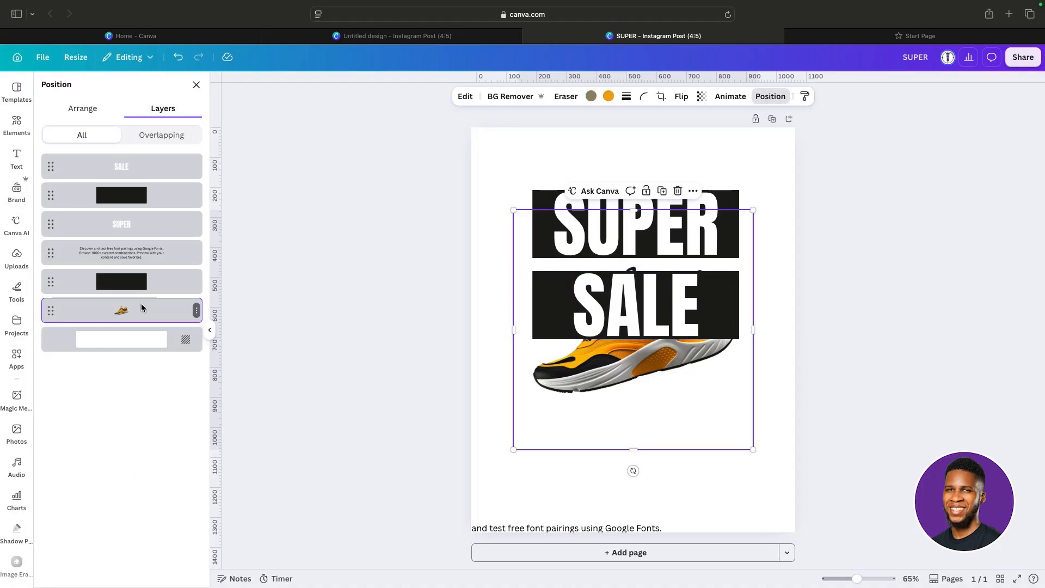
left_click_drag(137, 306, 134, 258)
left_click_drag(135, 206, 135, 157)
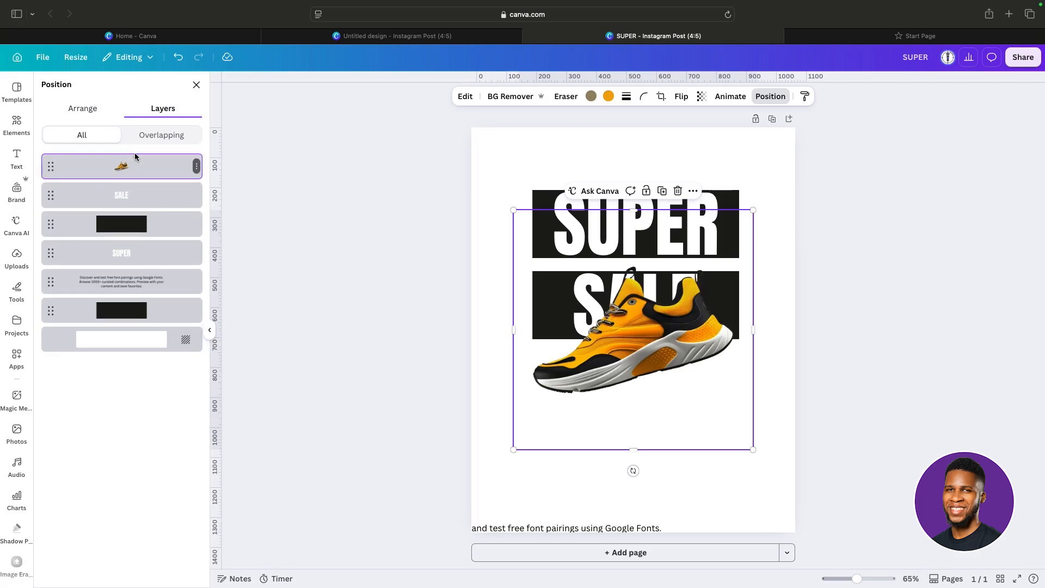
key("Escape")
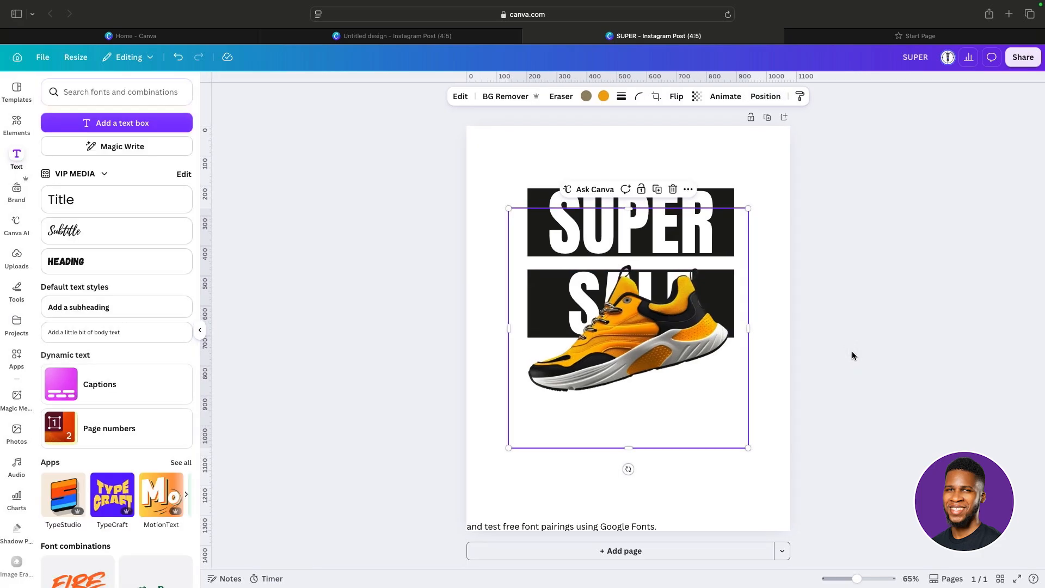
Move the sneaker straight down so it overlaps only the lower part of the "SALE" banner.
scroll(851, 352, "down", 1)
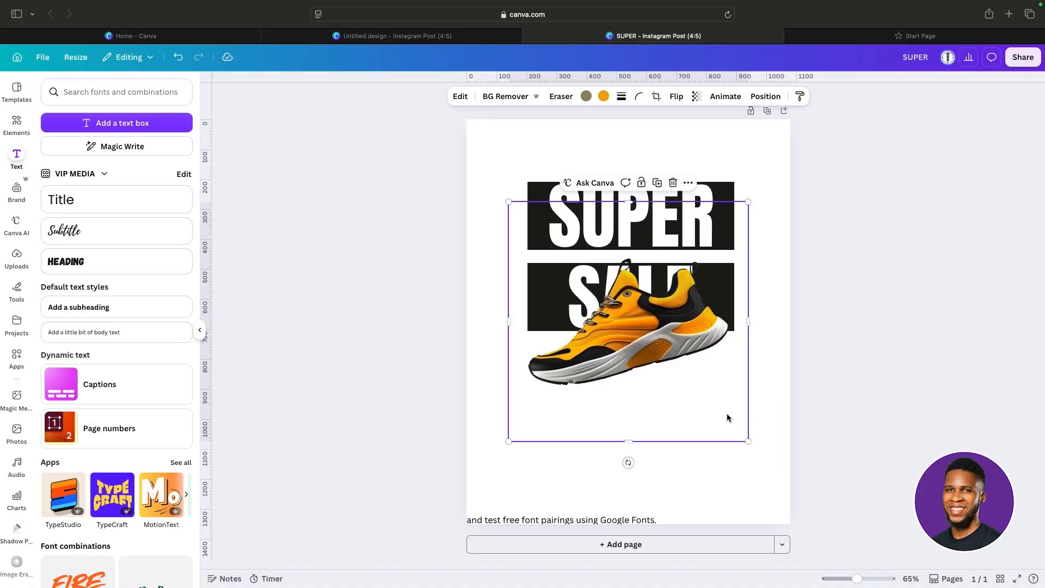
left_click_drag(679, 354, 681, 375)
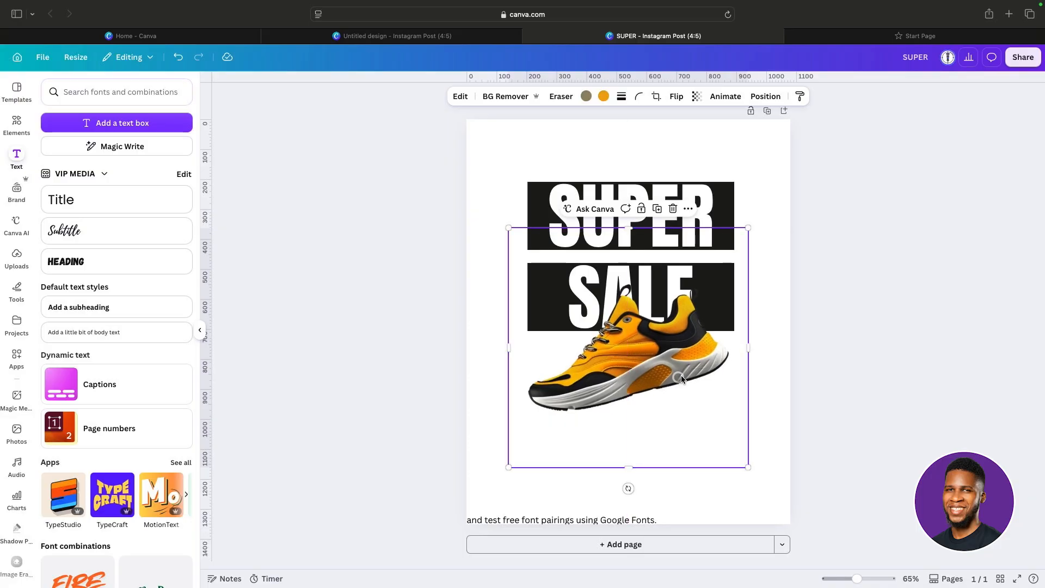
left_click(870, 354)
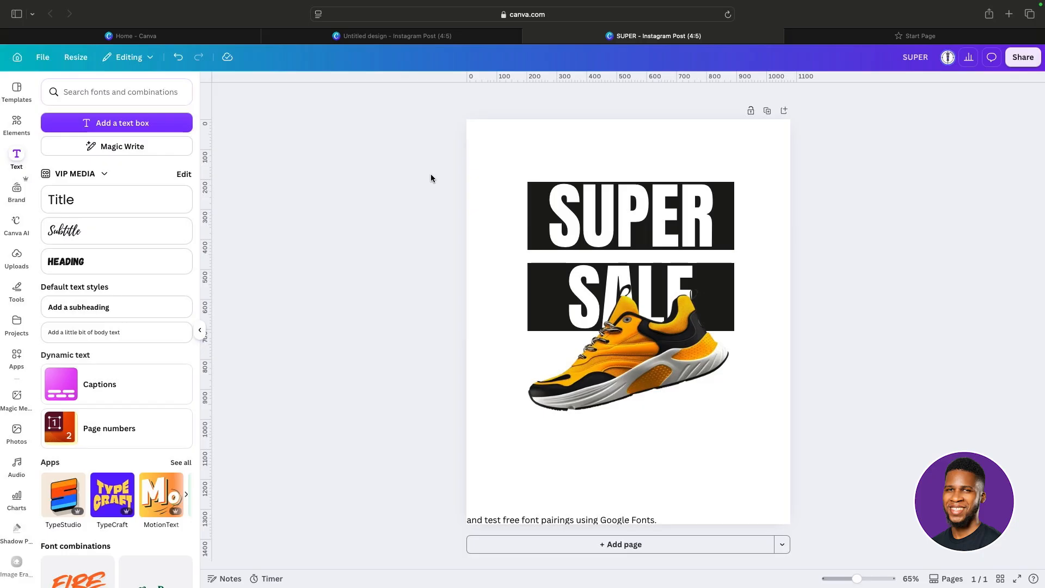
Move both banners, their texts and the sneaker together slightly upward on the page.
left_click_drag(461, 190, 688, 361)
key("Up")
key("Up")
key("Up")
key("Up")
key("Up")
key("Up")
key("Up")
key("Up")
key("Up")
key("Up")
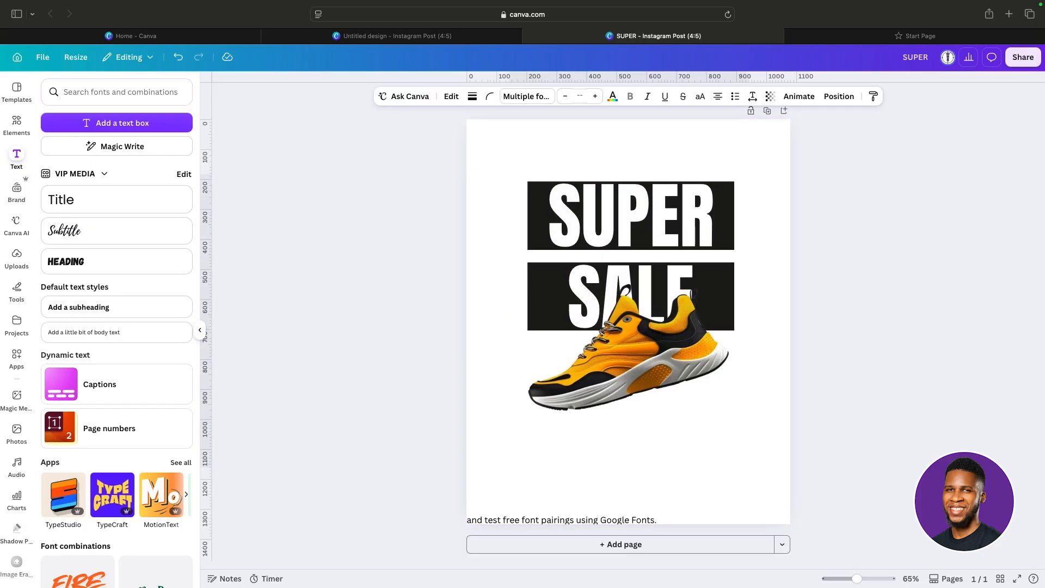
key("Up")
key("Up")
key("Up")
key("Up")
key("Up")
key("Up")
key("Up")
key("Up")
key("Up")
key("Up")
key("Up")
key("Up")
key("Up")
key("Up")
key("Up")
key("Up")
key("Up")
key("Up")
key("Up")
key("Up")
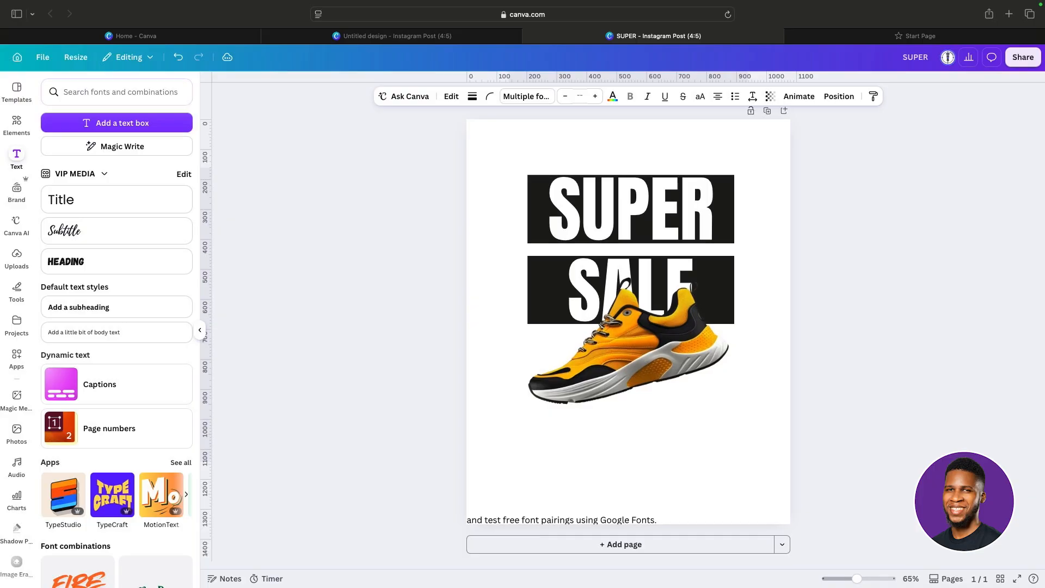
key("Up")
key("Up")
key("Up")
key("Up")
key("Up")
key("Up")
key("Up")
key("Up")
key("Up")
key("Up")
key("Up")
key("Up")
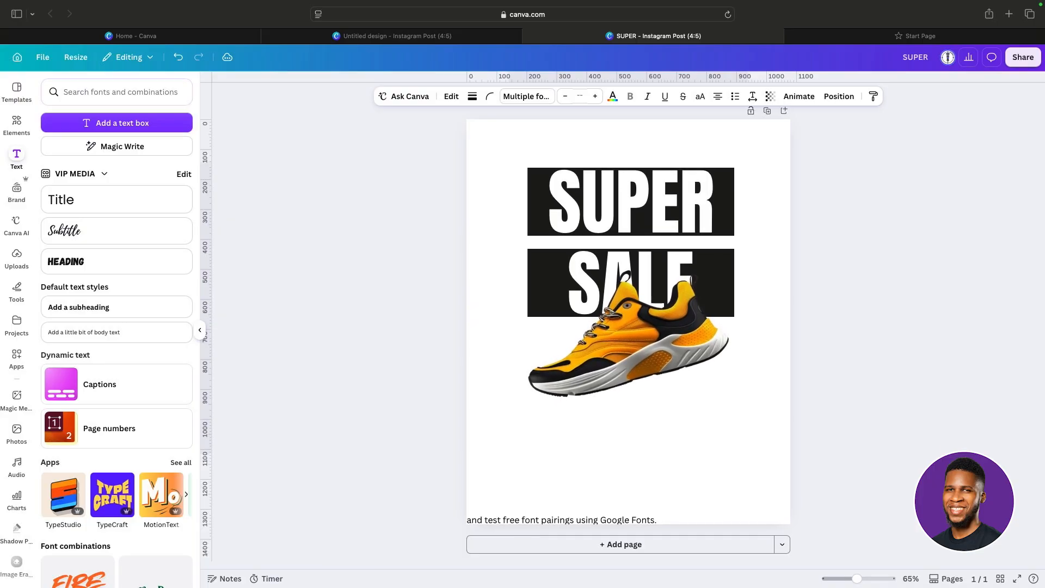
left_click(890, 341)
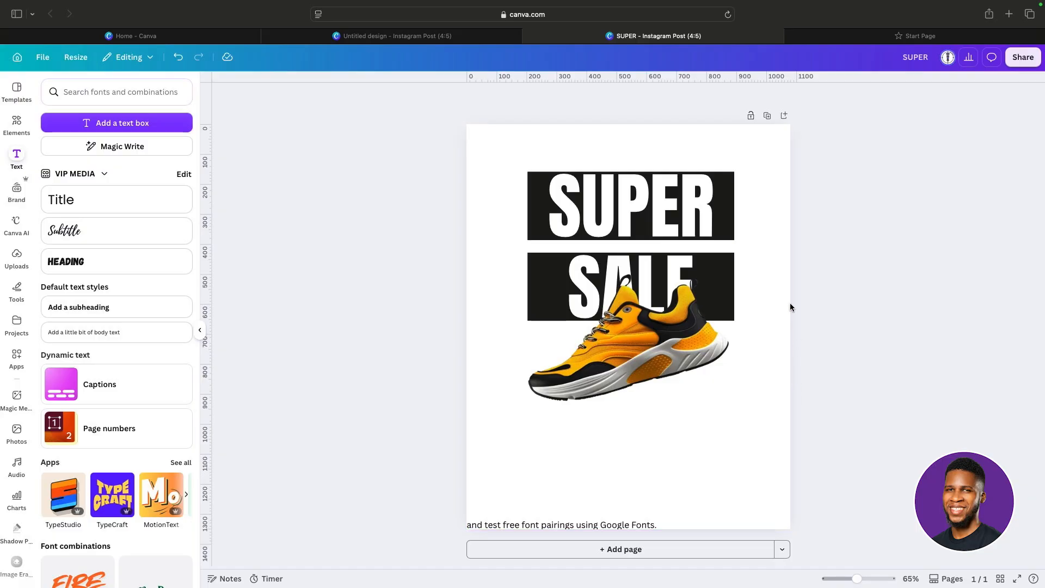
left_click(530, 178)
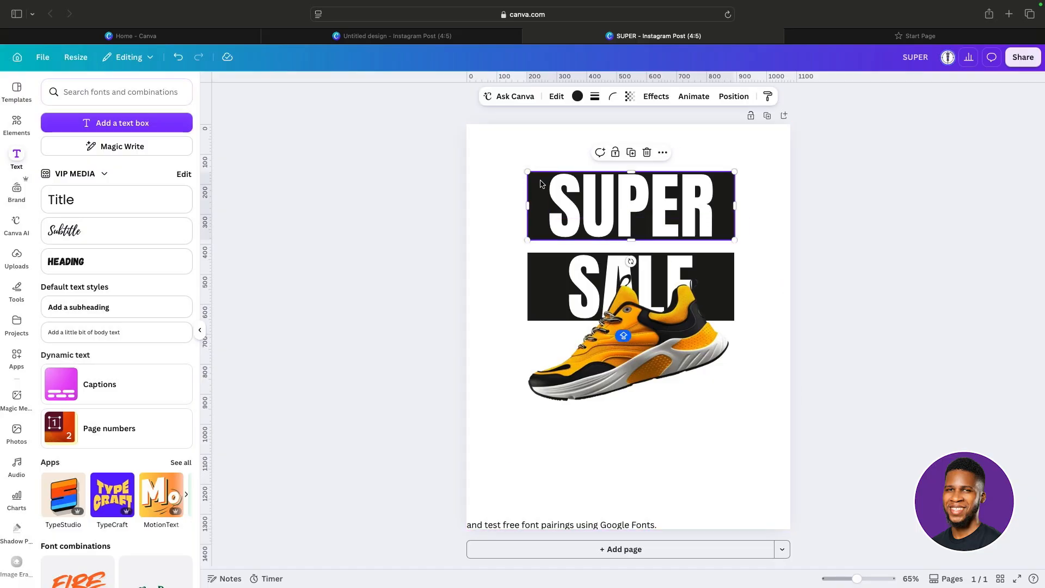
left_click(647, 152)
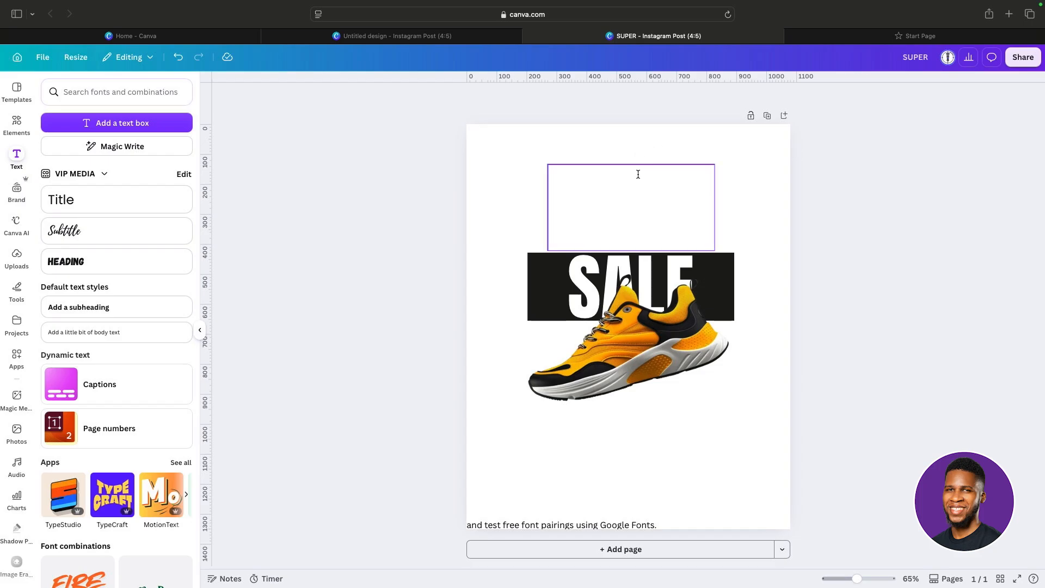
scroll(619, 148, "down", 1)
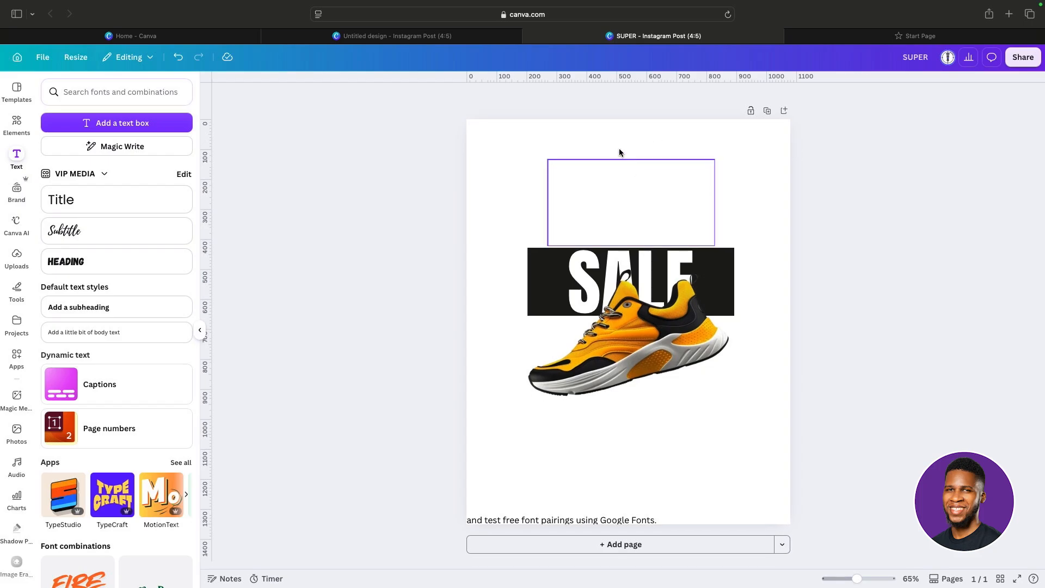
left_click(178, 59)
Duplicate the "SUPER" banner rectangle, move the copy above it and shrink it to about two-thirds the width and half the height.
left_click(531, 172)
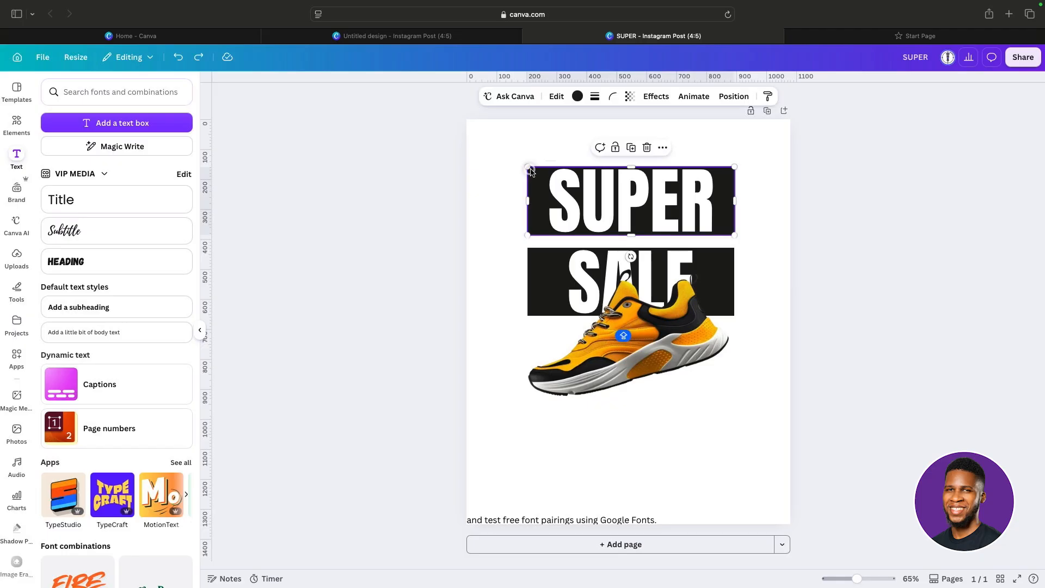
left_click(632, 148)
left_click_drag(682, 217, 679, 179)
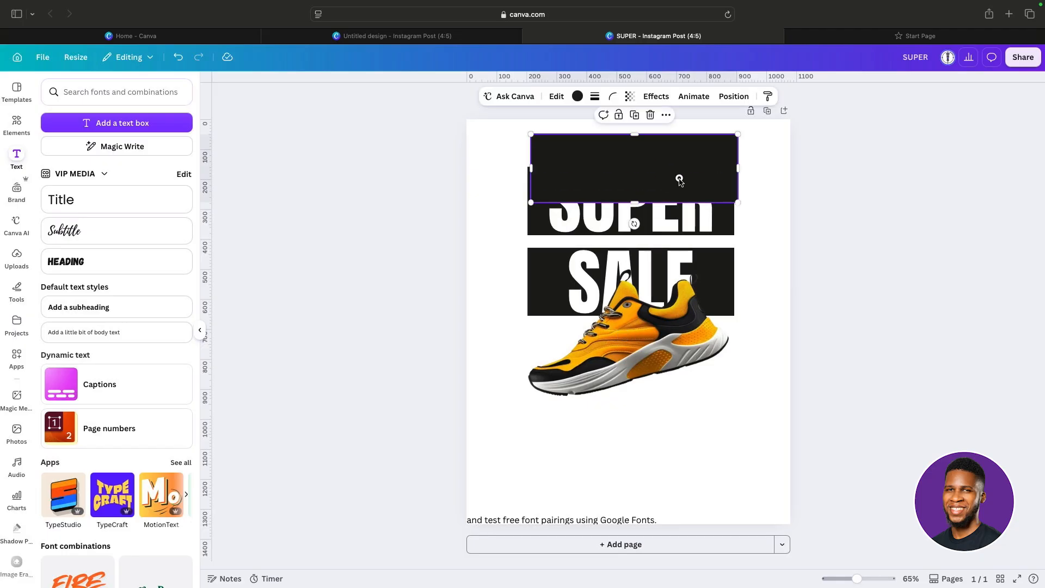
left_click_drag(739, 202, 657, 150)
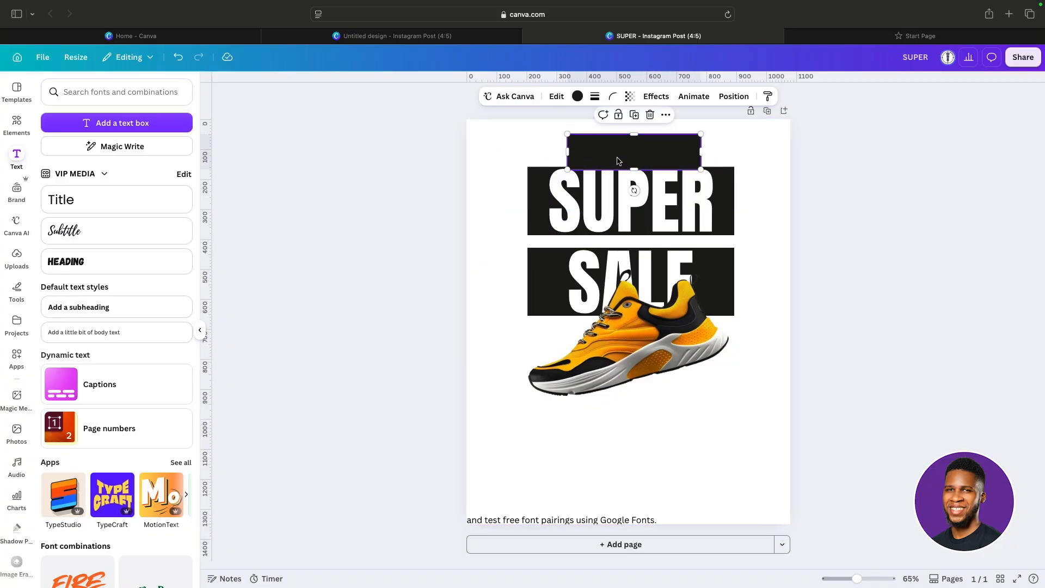
Recolor the small top banner with the yellow from the sneaker photo, adjusted to a more saturated, vivid shade.
left_click(579, 96)
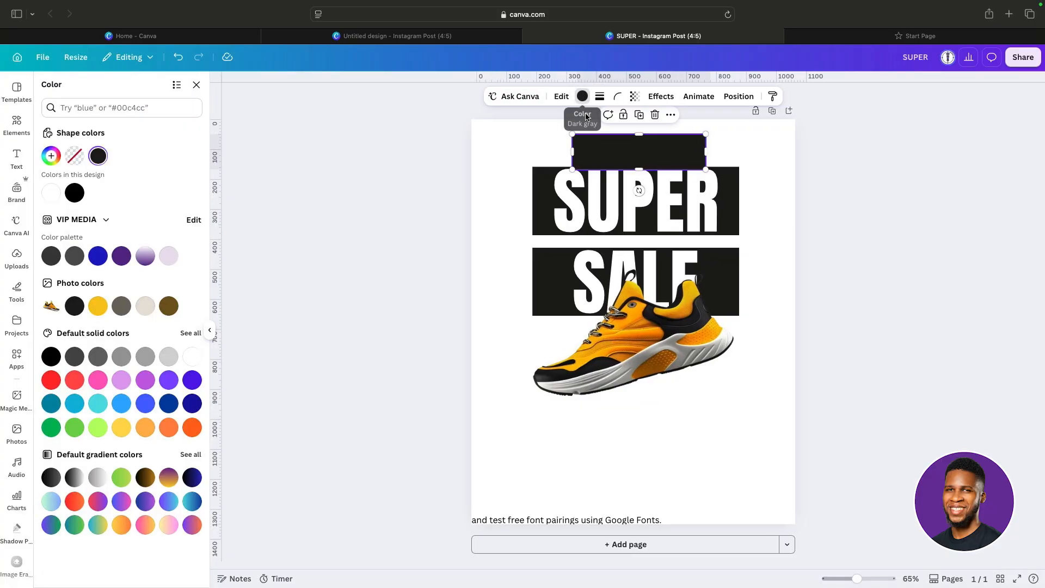
left_click(99, 304)
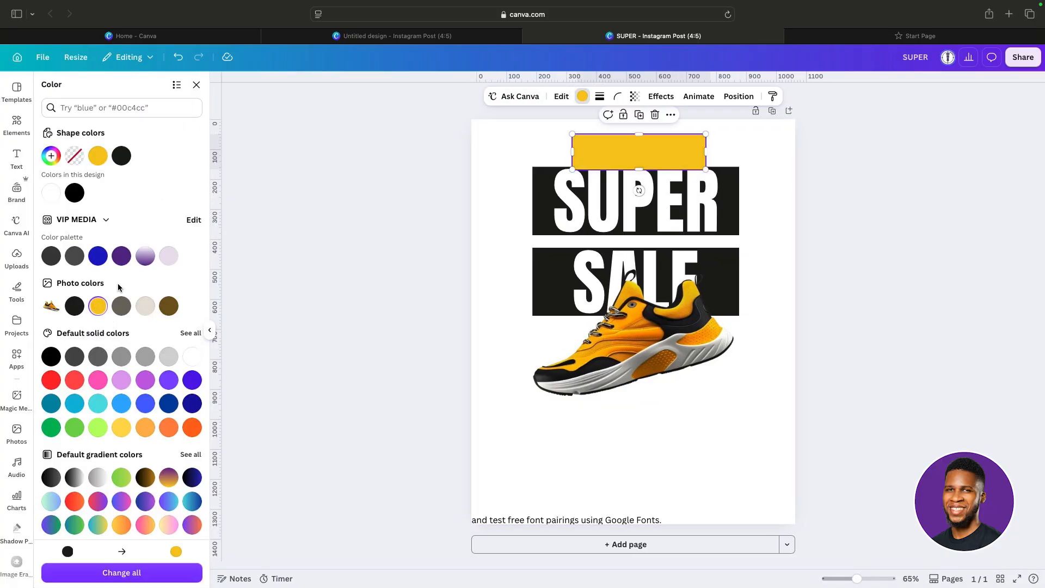
left_click(98, 156)
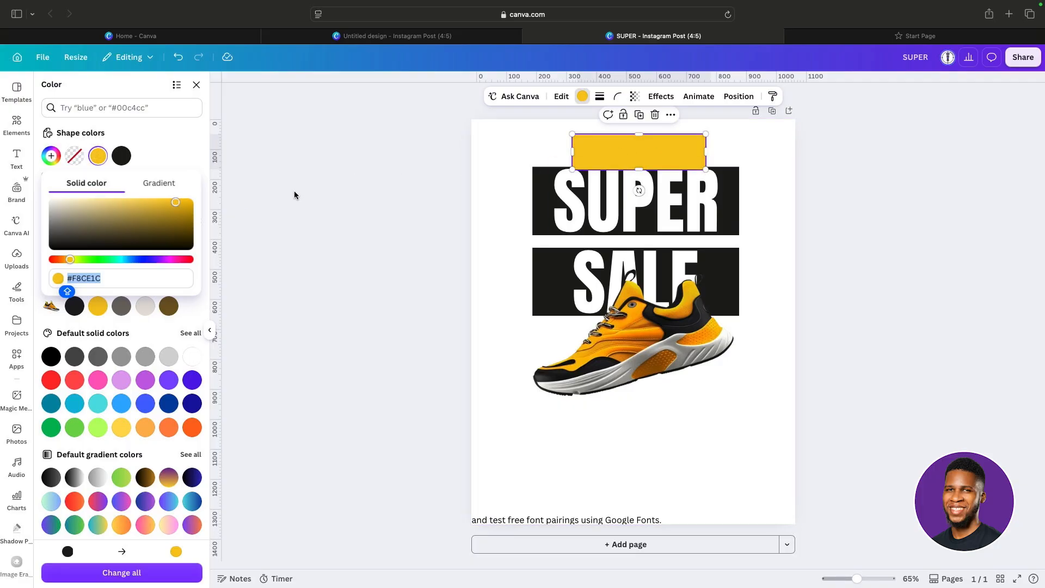
left_click_drag(177, 204, 179, 201)
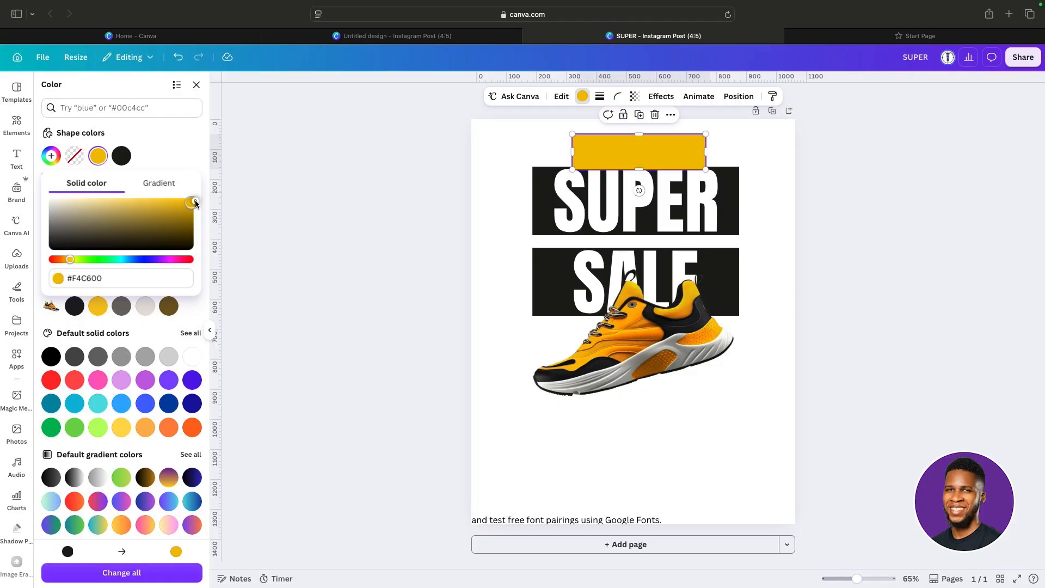
left_click_drag(196, 205, 197, 203)
left_click(209, 333)
left_click(209, 334)
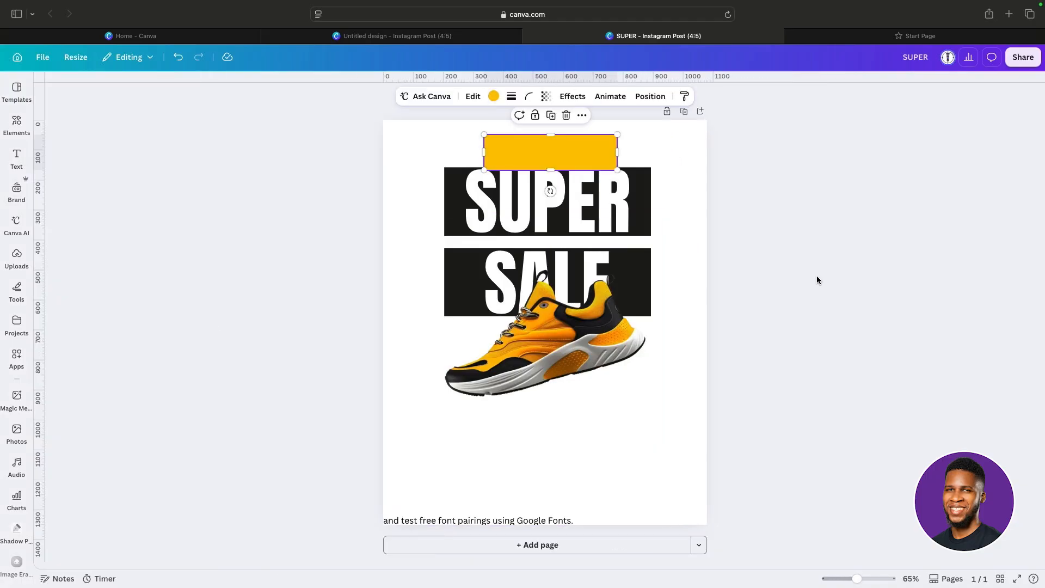
Make the yellow banner slightly smaller and lower it so it overlaps the upper edge of the "SUPER" banner.
left_click(823, 199)
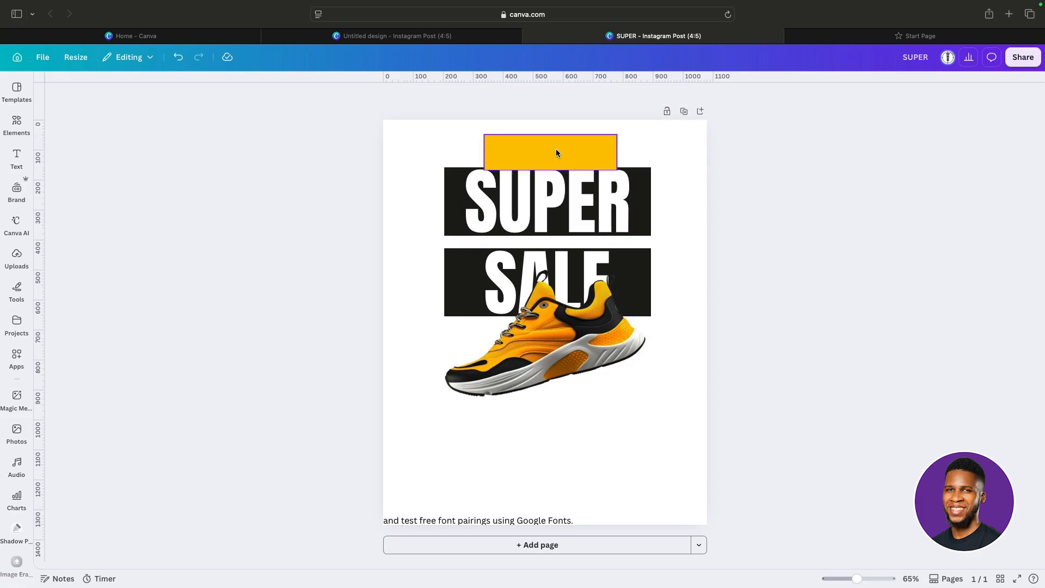
left_click_drag(556, 150, 618, 169)
left_click(700, 178)
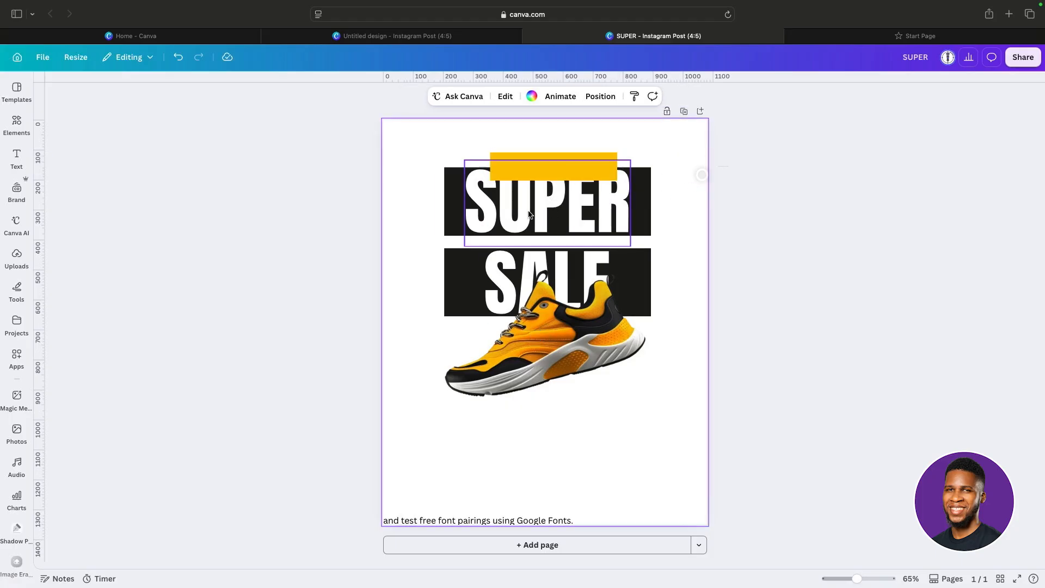
Duplicate the "SUPER" text, place the copy below the sneaker and color it the banners' dark gray.
left_click(478, 209)
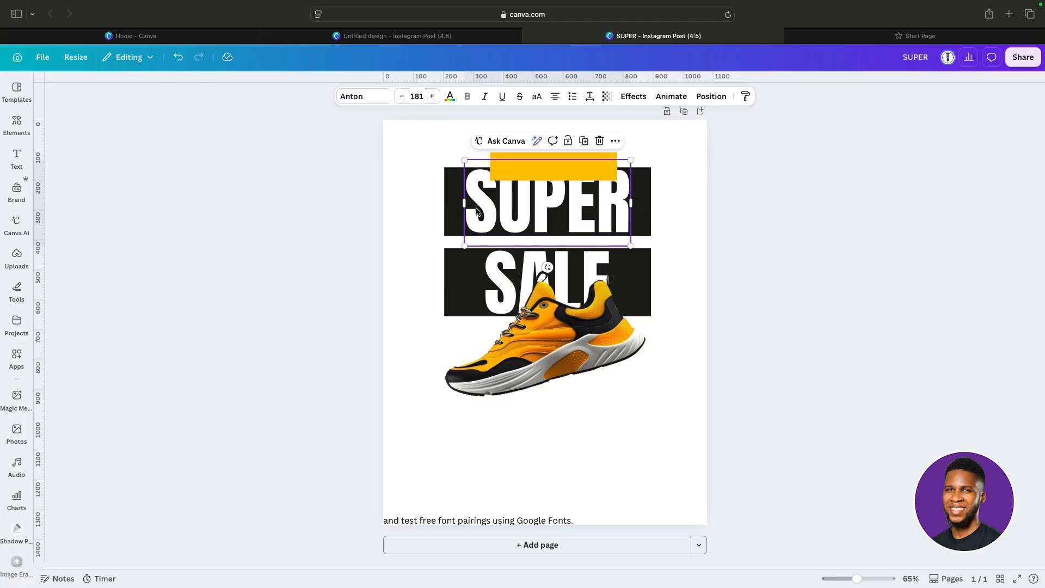
left_click_drag(557, 200, 528, 446)
double_click(605, 438)
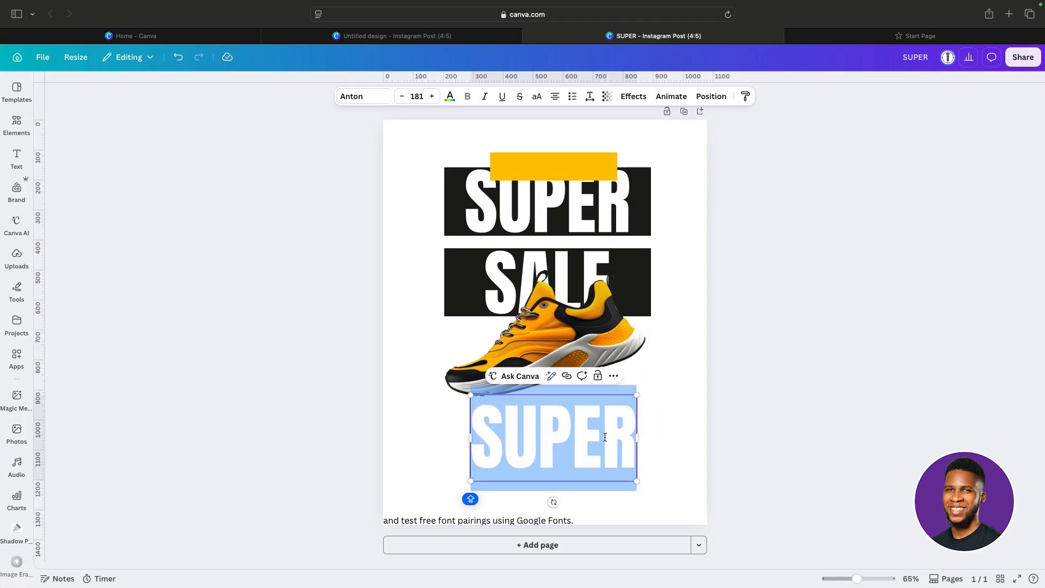
left_click(450, 97)
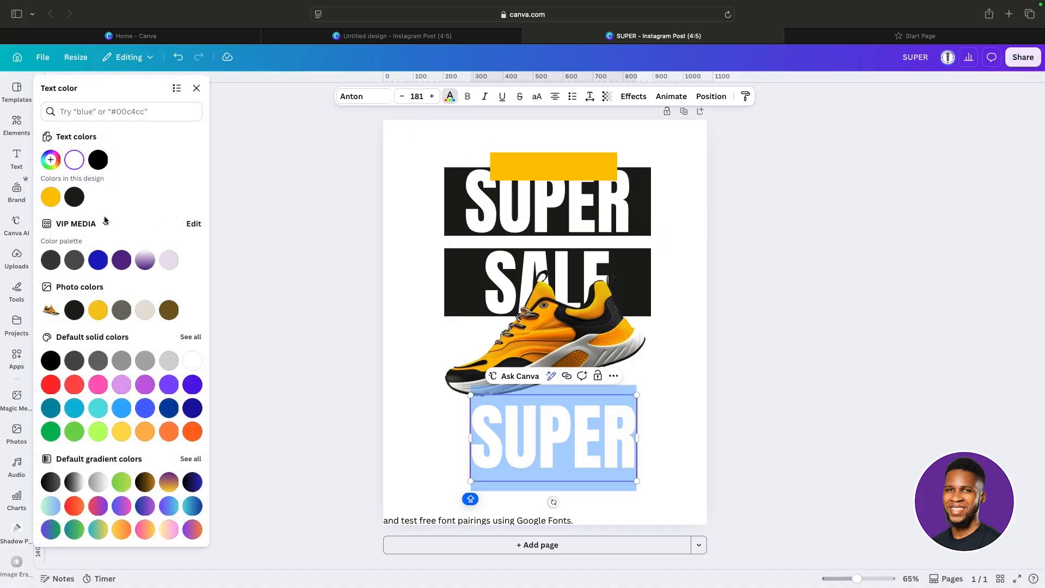
left_click(98, 163)
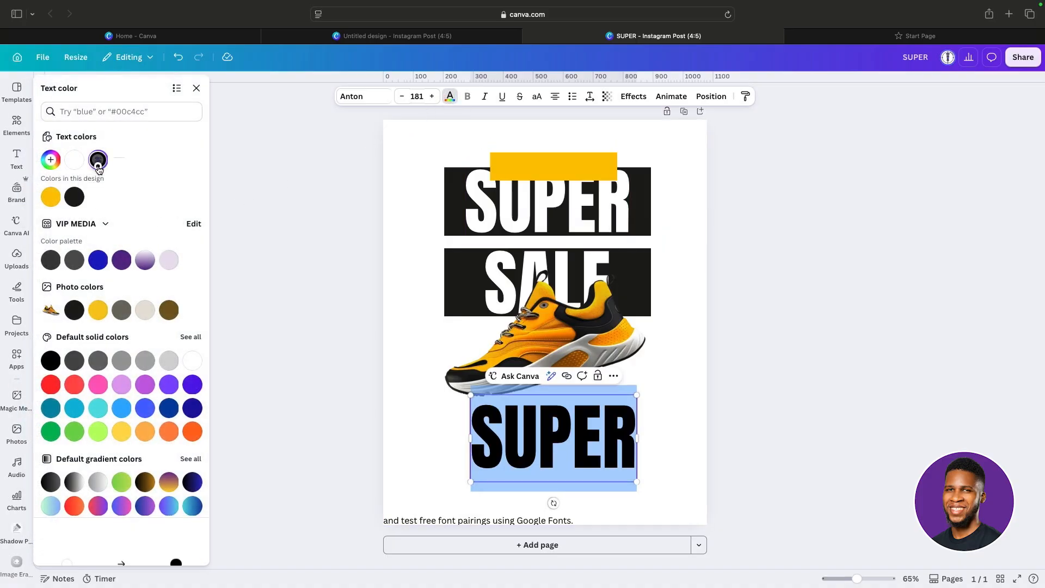
left_click(67, 199)
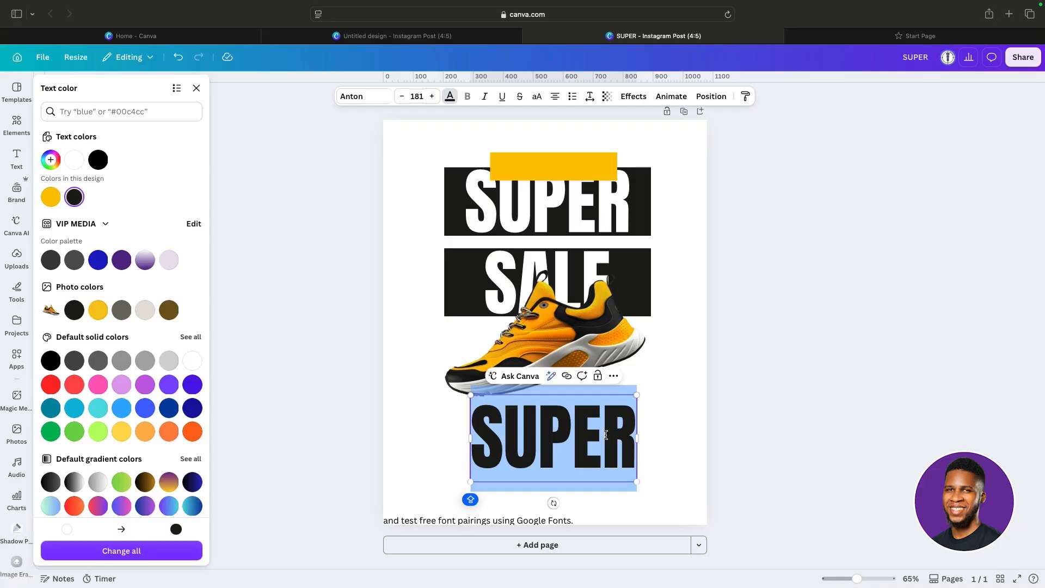
Change the copied text below the sneaker to "SPECIAL OFFER" and set its font size to 42.
type("SPE")
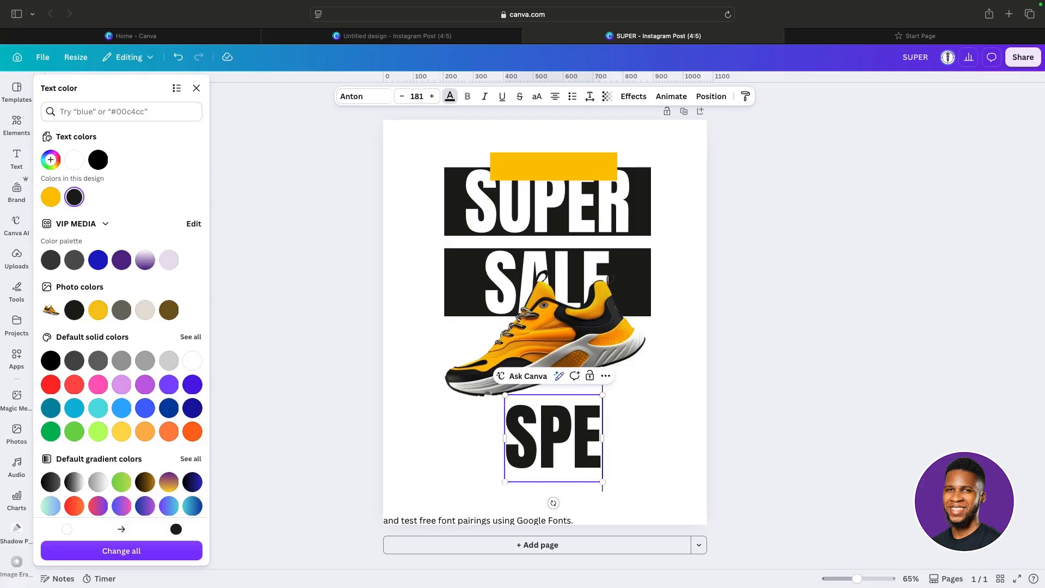
type("CIAL OFFER")
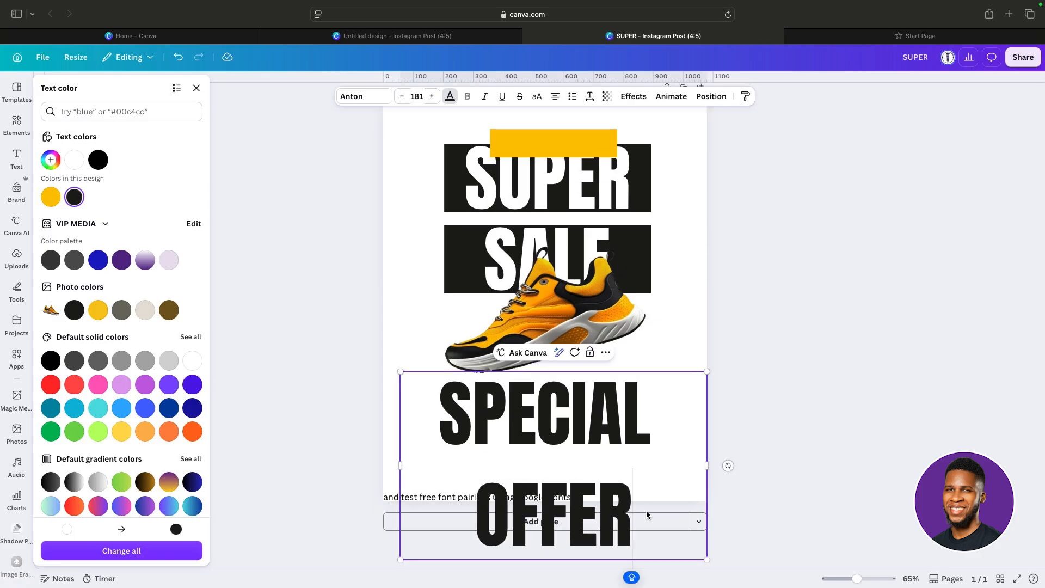
left_click_drag(646, 511, 569, 335)
left_click(401, 96)
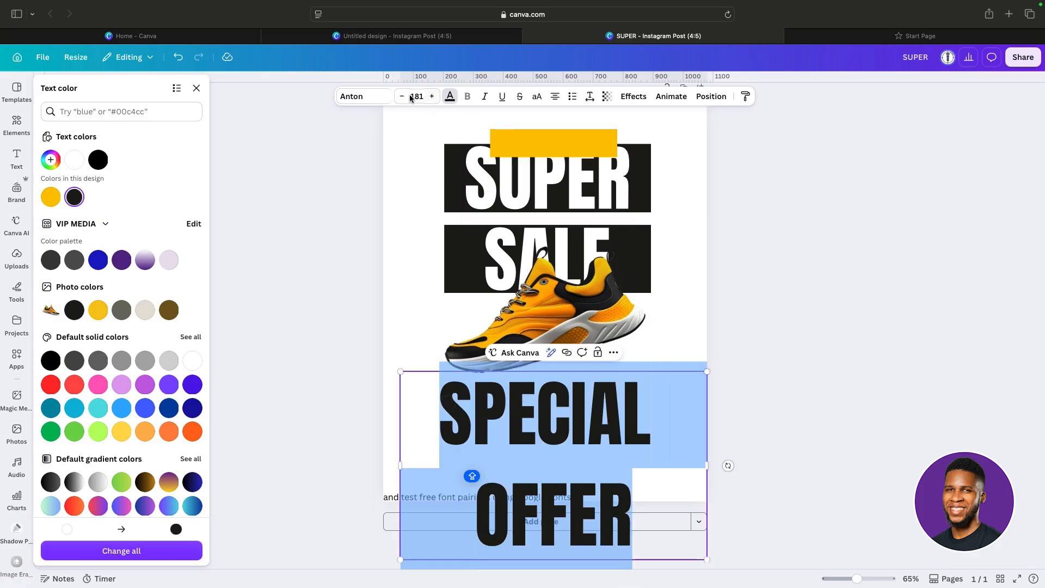
left_click(401, 96)
left_click(401, 97)
left_click(401, 96)
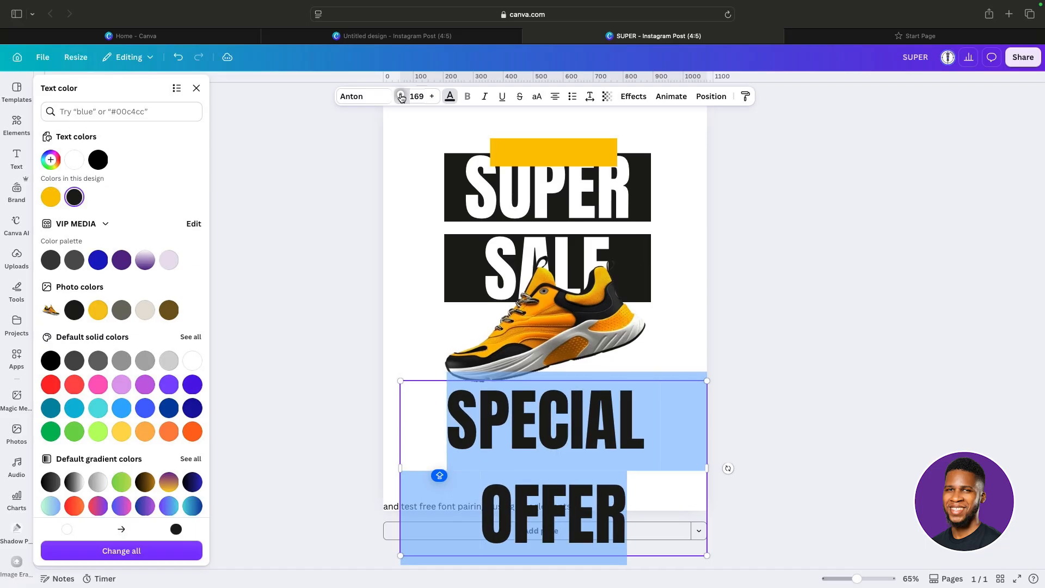
left_click(401, 97)
left_click(401, 96)
left_click(419, 98)
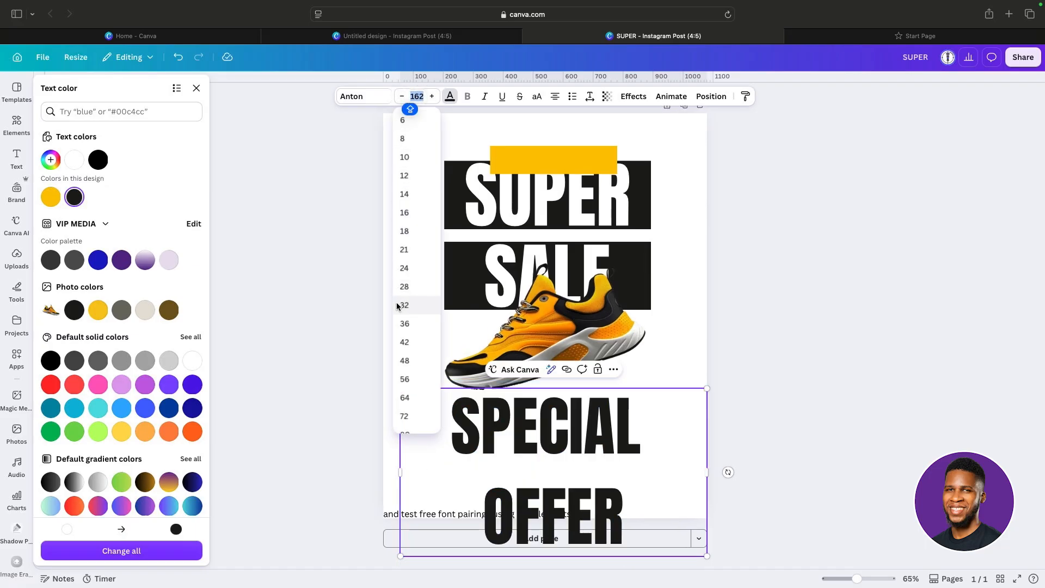
left_click(410, 342)
left_click(599, 425)
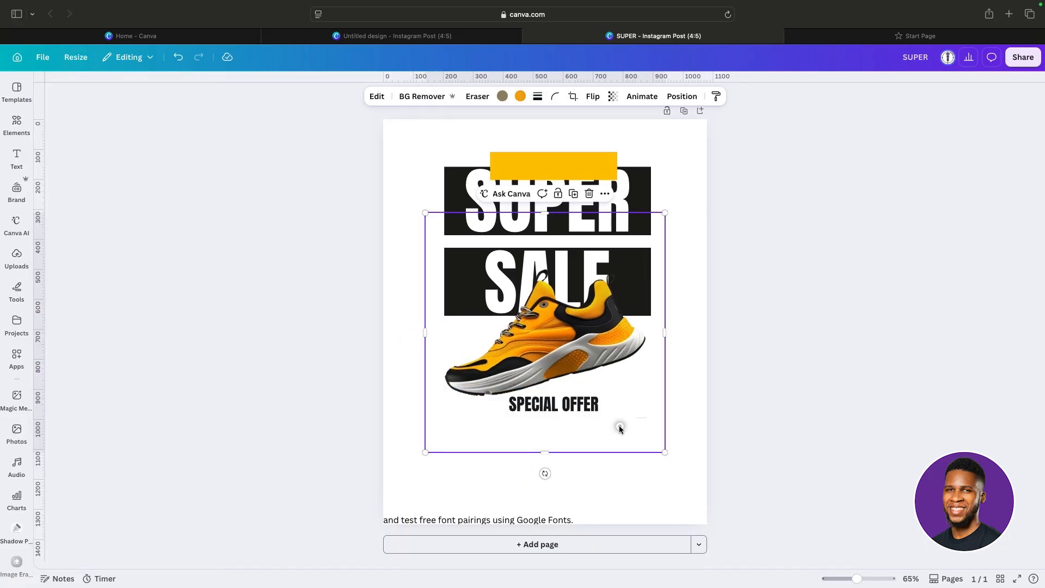
Move the "SPECIAL OFFER" text onto the yellow banner and raise its font size to 49.
left_click(585, 408)
left_click_drag(585, 408, 612, 171)
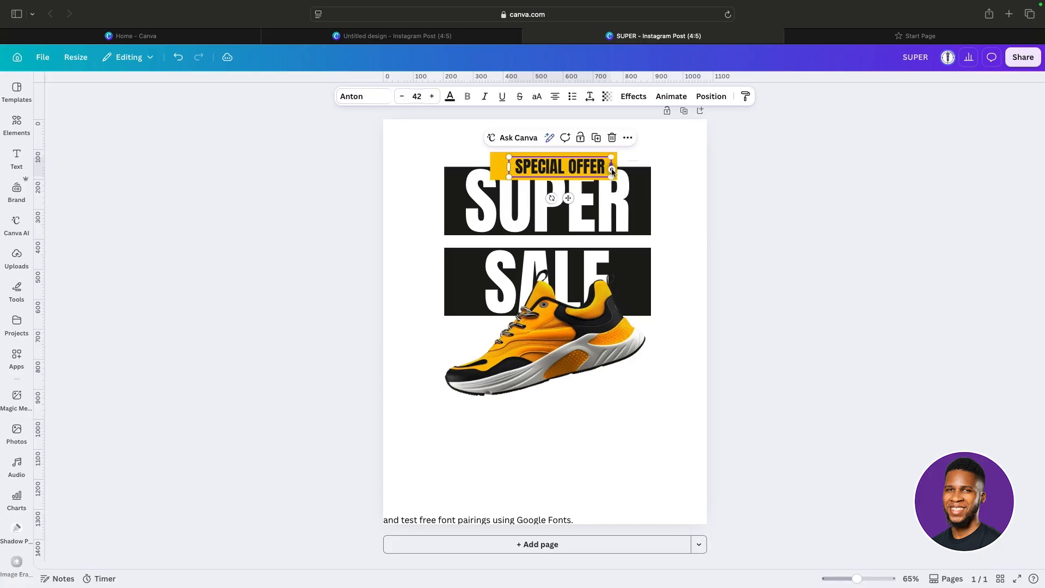
left_click(432, 96)
left_click(432, 96)
left_click(432, 97)
left_click(432, 96)
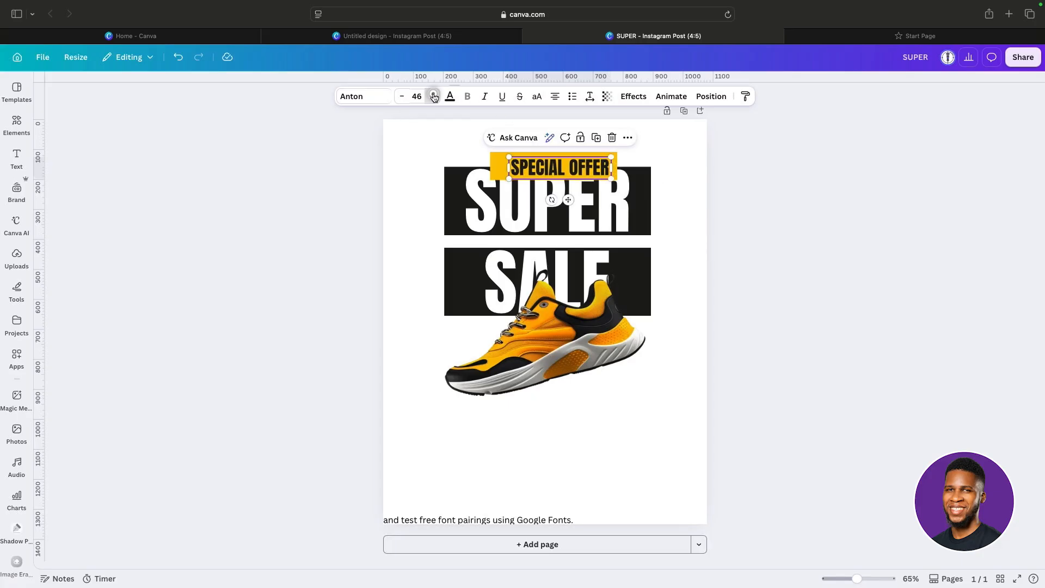
left_click(432, 97)
left_click(433, 97)
left_click(433, 97)
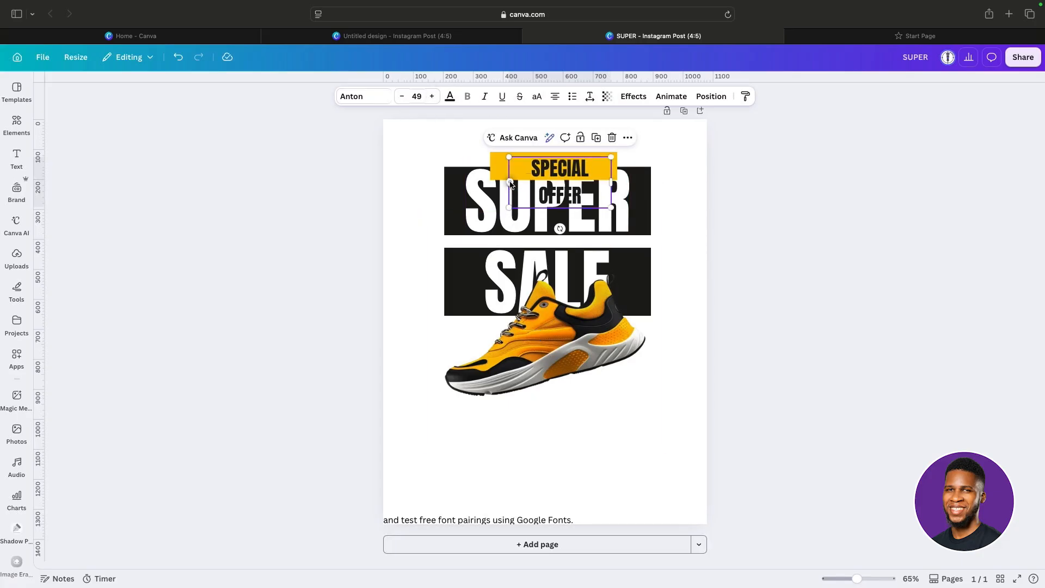
Widen the "SPECIAL OFFER" text box so the words fit on one line, and center it on the yellow banner.
left_click_drag(566, 186, 583, 169)
left_click(721, 182)
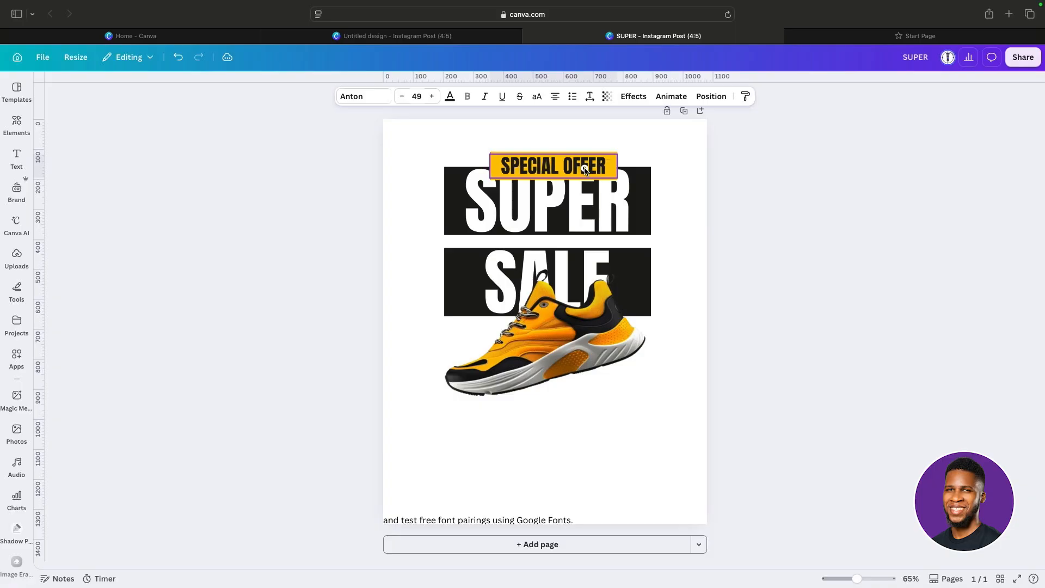
left_click(586, 170)
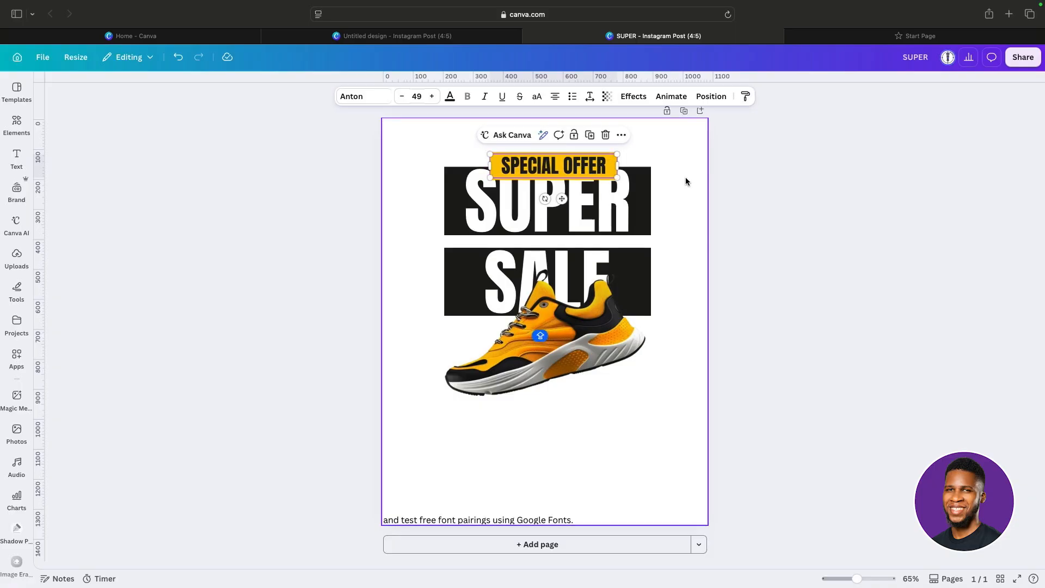
left_click(737, 178)
left_click(578, 169)
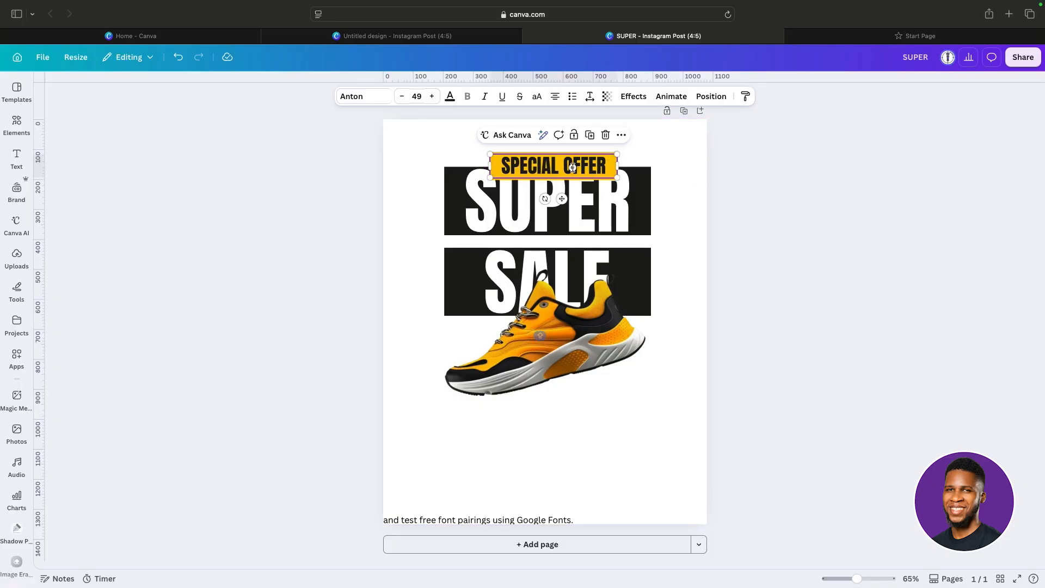
key("Down")
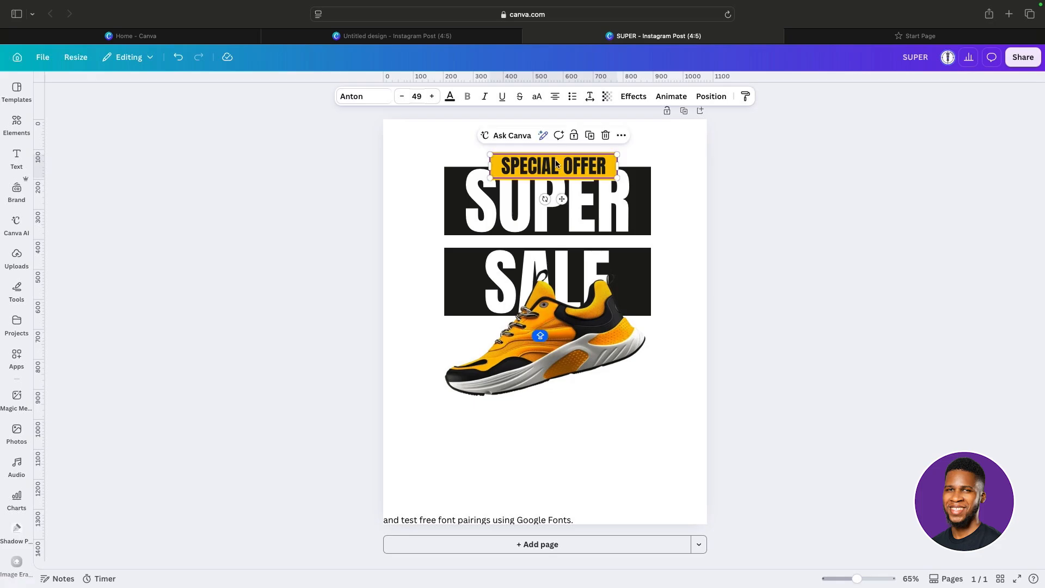
Rotate the yellow banner and its "SPECIAL OFFER" text together slightly counterclockwise and group them.
left_click(462, 148)
left_click_drag(467, 141, 553, 158)
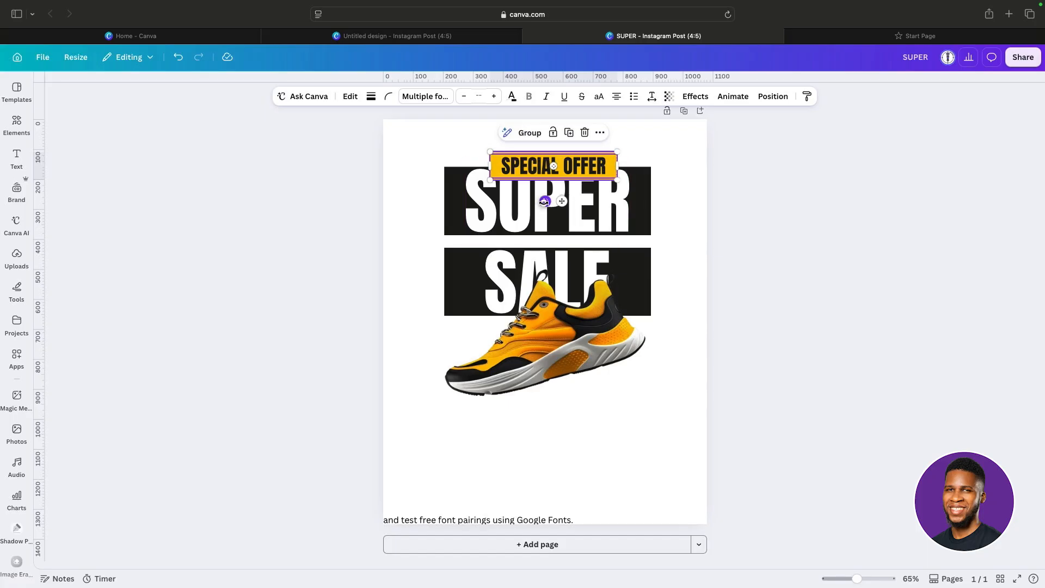
left_click_drag(545, 201, 546, 203)
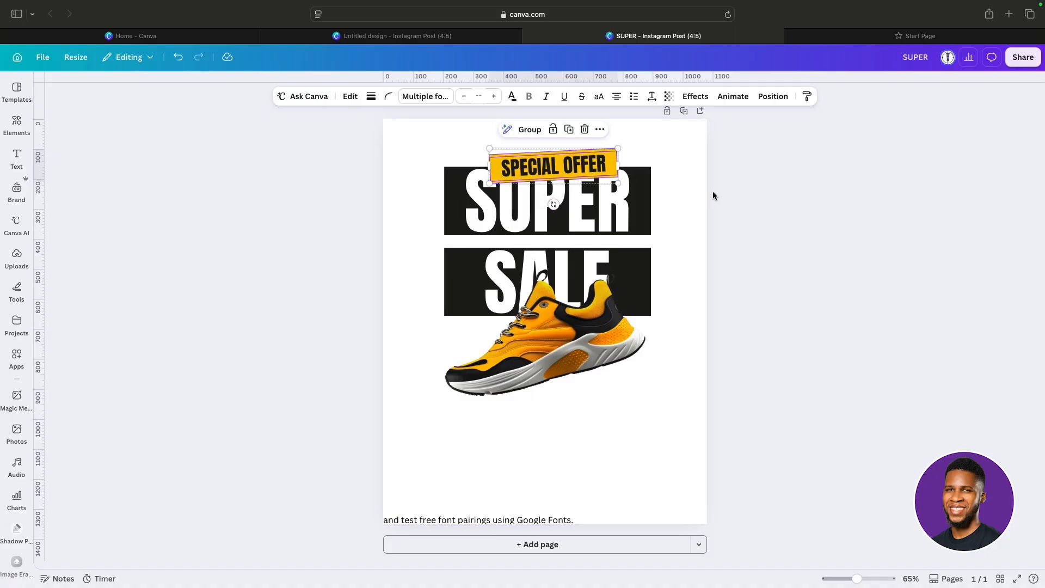
left_click(527, 130)
Shift the tilted "SPECIAL OFFER" group so it is horizontally centered on the page.
left_click_drag(586, 164, 578, 162)
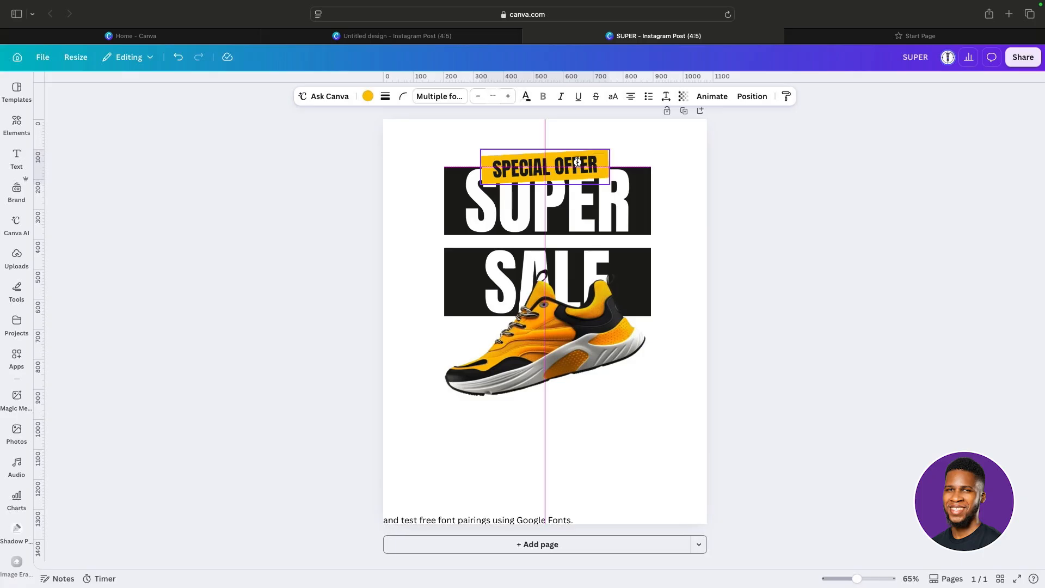
left_click_drag(579, 162, 578, 162)
left_click(667, 158)
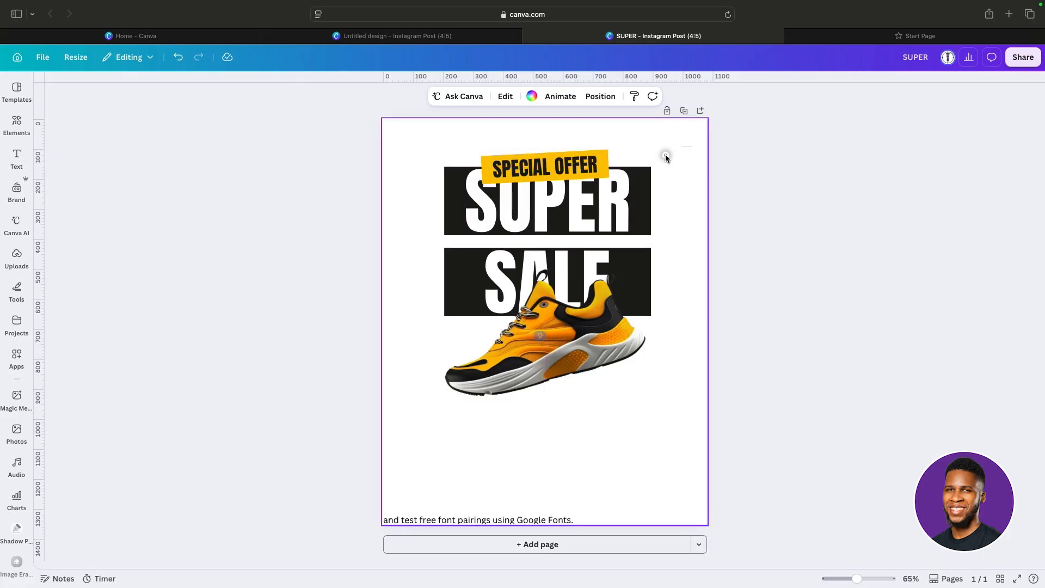
Add a Drop shadow effect to the yellow rectangle inside the "SPECIAL OFFER" group.
left_click(604, 150)
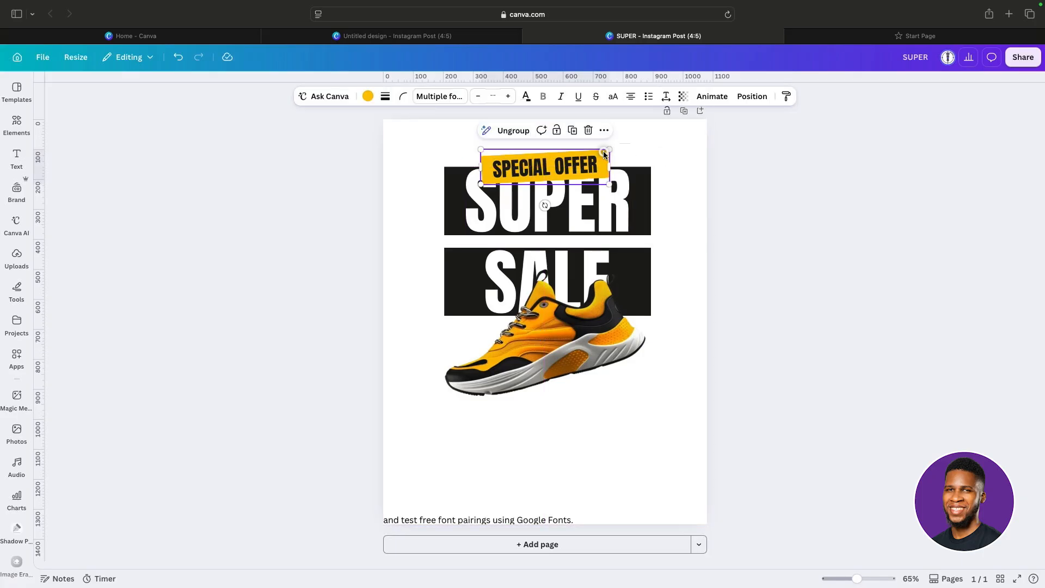
left_click(751, 97)
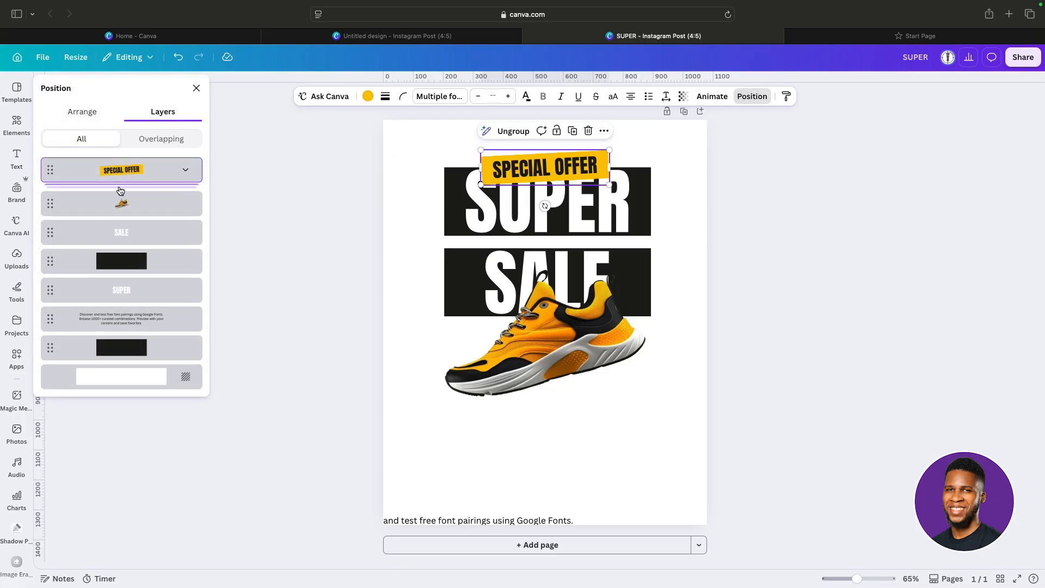
left_click(185, 169)
left_click(124, 224)
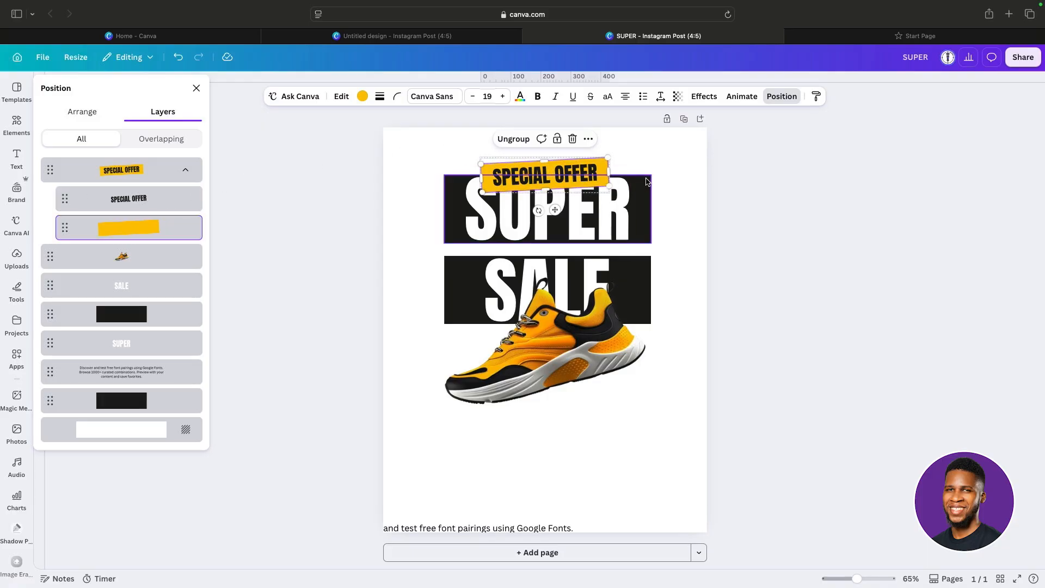
left_click(699, 98)
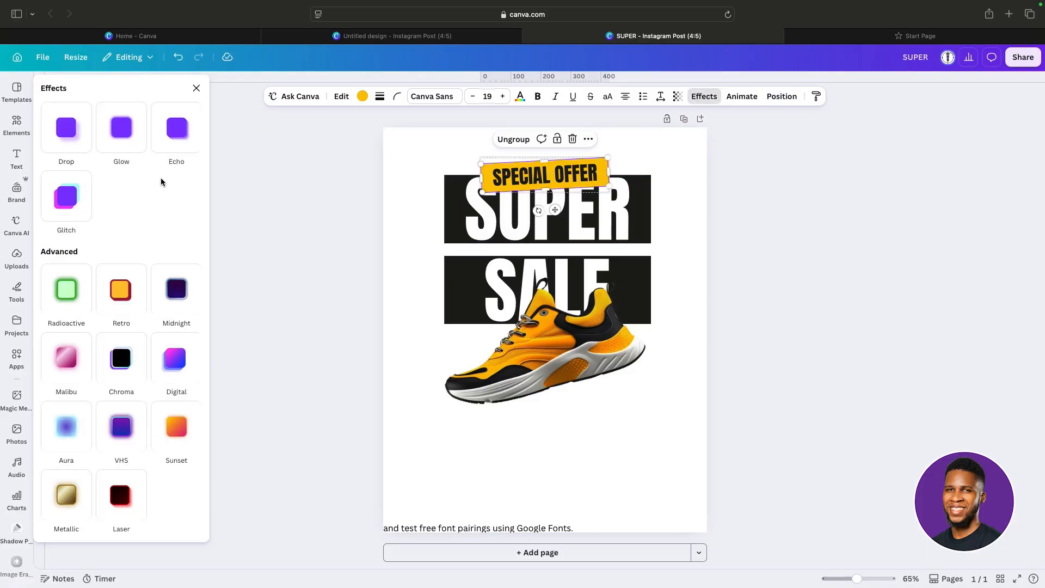
left_click(63, 138)
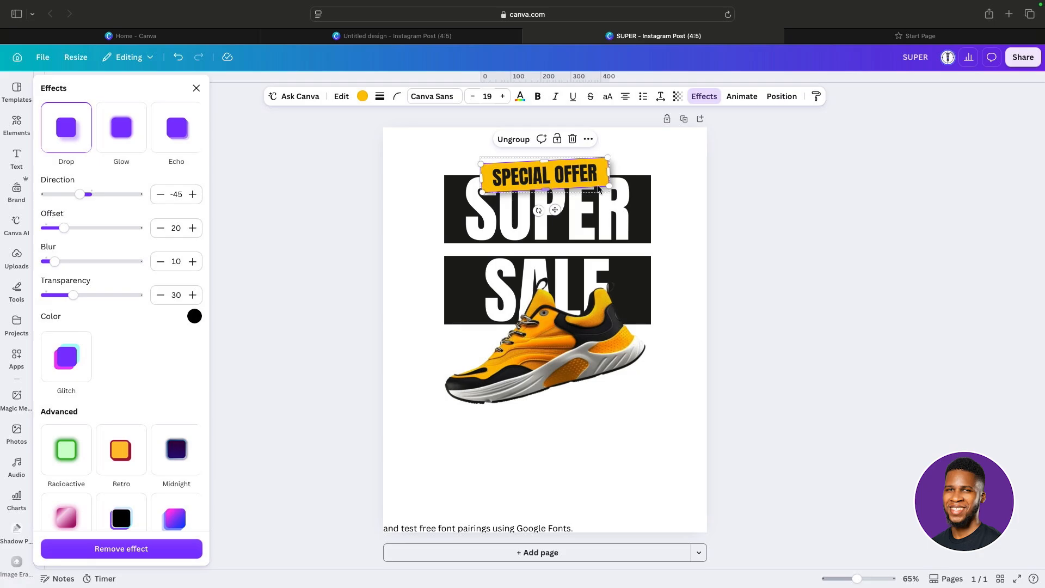
left_click(677, 184)
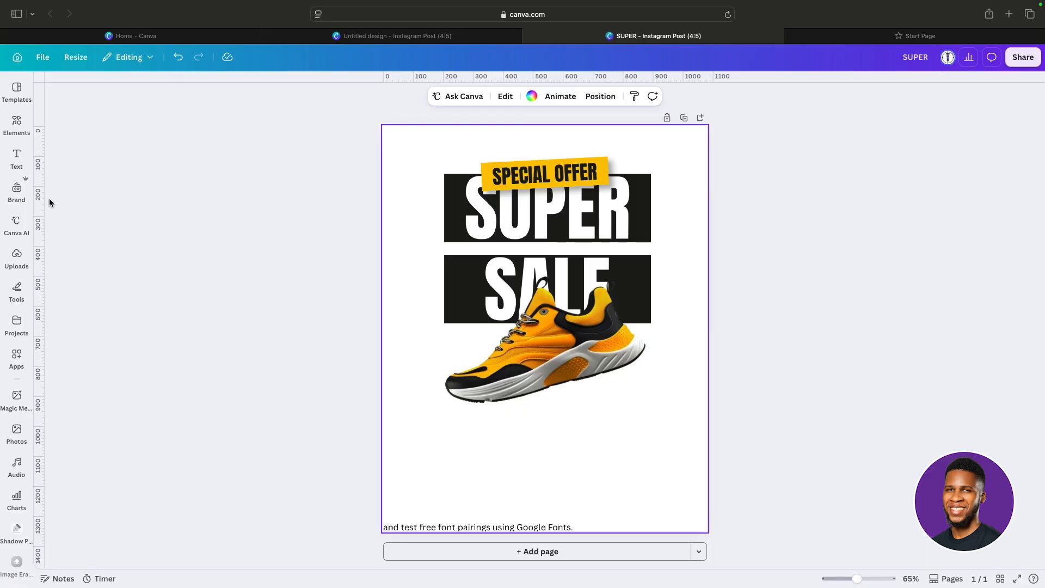
Add a yellow circle, shrink it and place it over the right edge of the dark banners, between "SUPER" and "SALE".
left_click(18, 130)
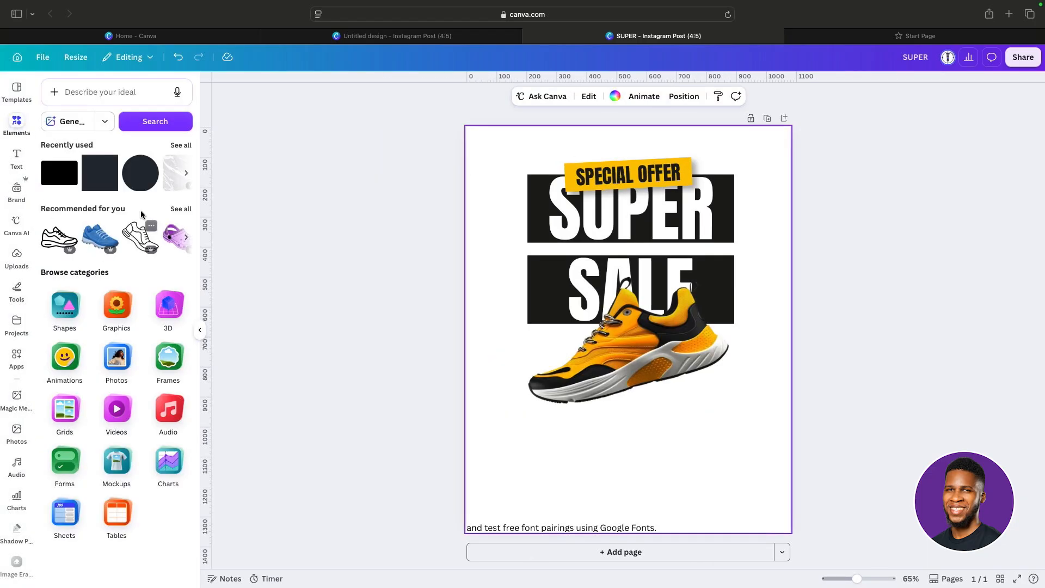
left_click(140, 173)
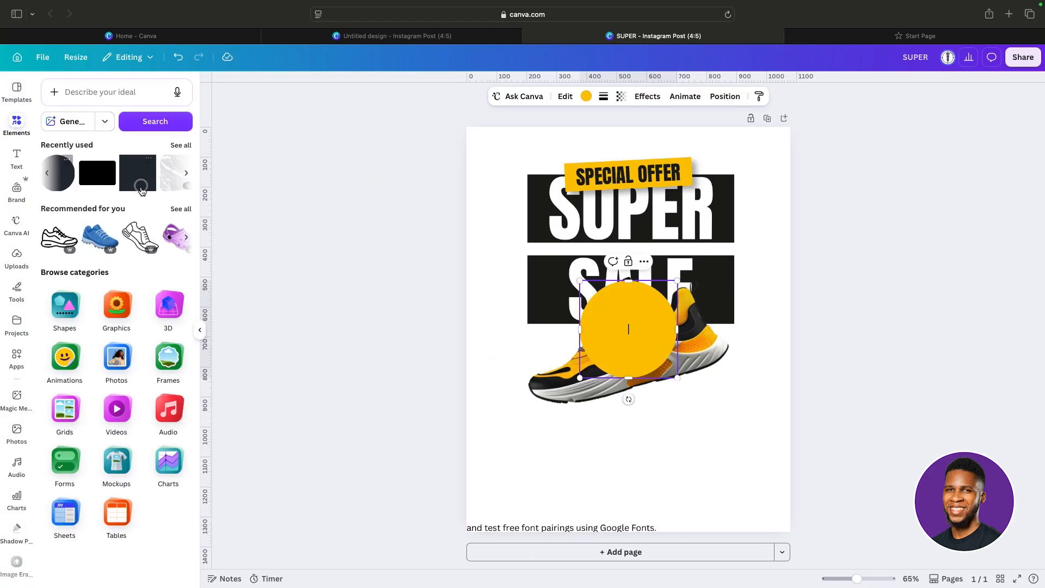
left_click(199, 330)
left_click_drag(594, 379, 642, 271)
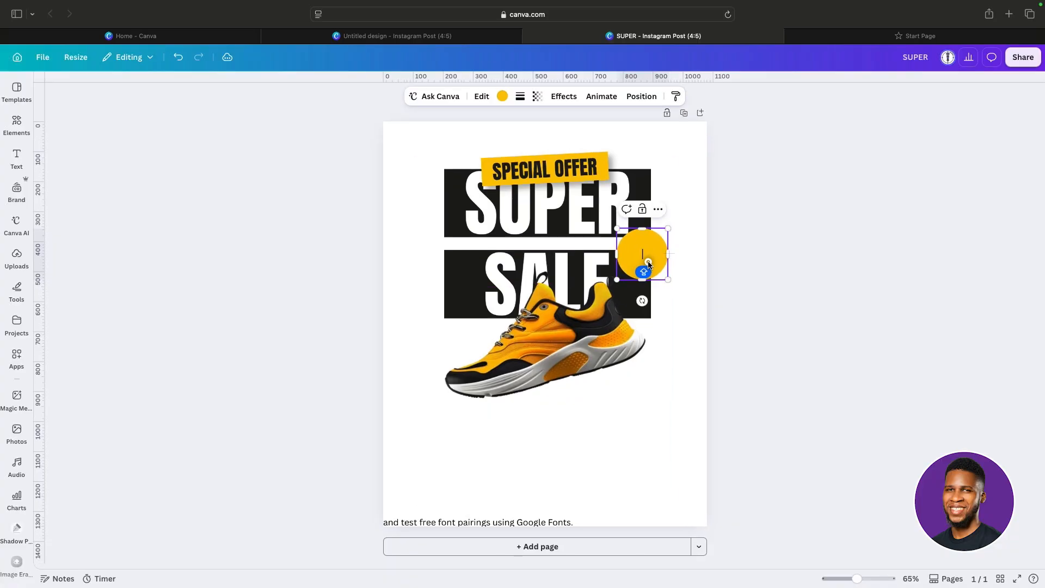
left_click(665, 316)
left_click(685, 315)
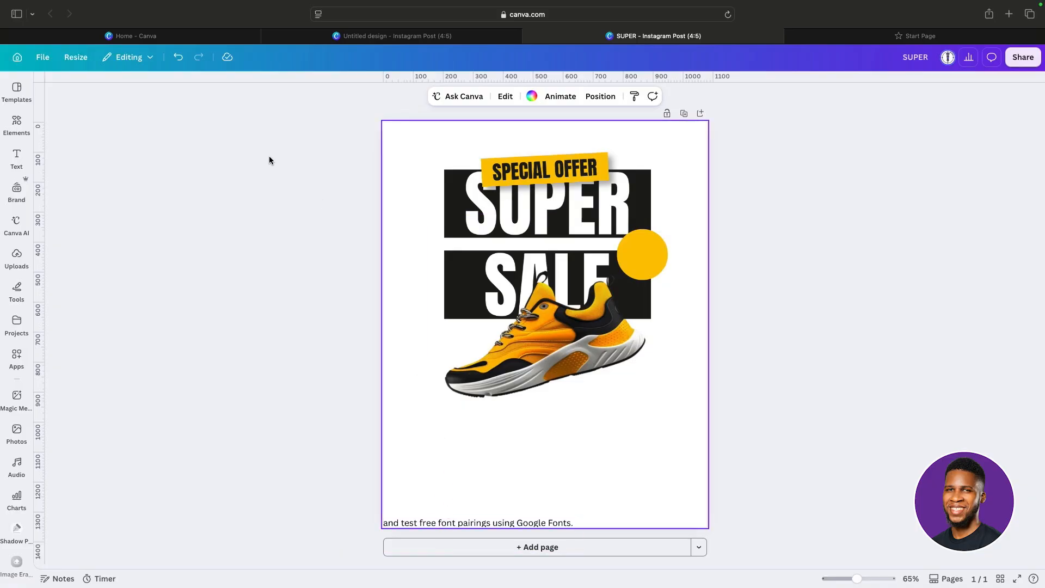
Add a text box reading "50%" and scale its text to size 40.
left_click(17, 164)
left_click(91, 125)
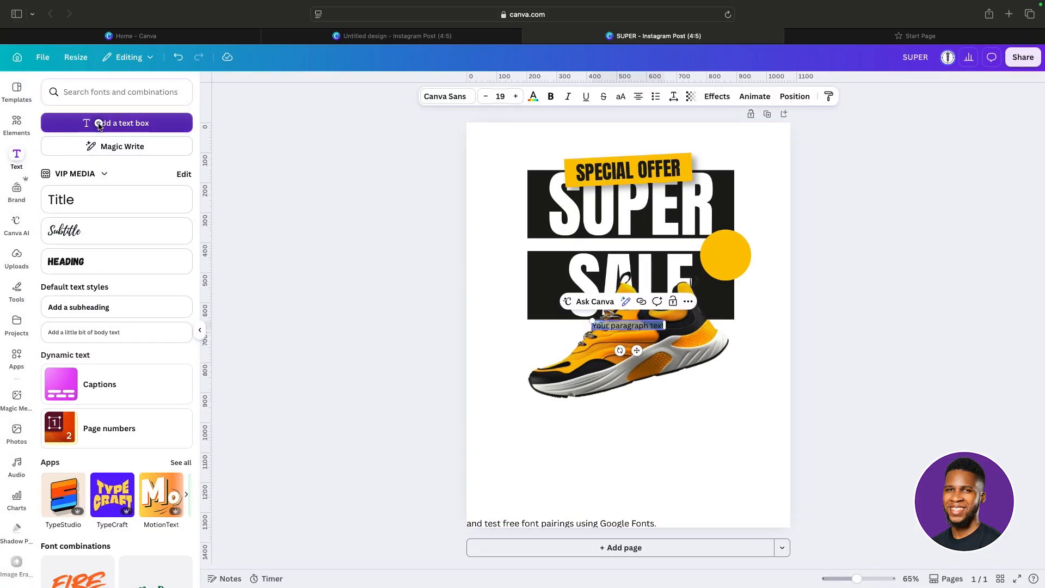
left_click(199, 330)
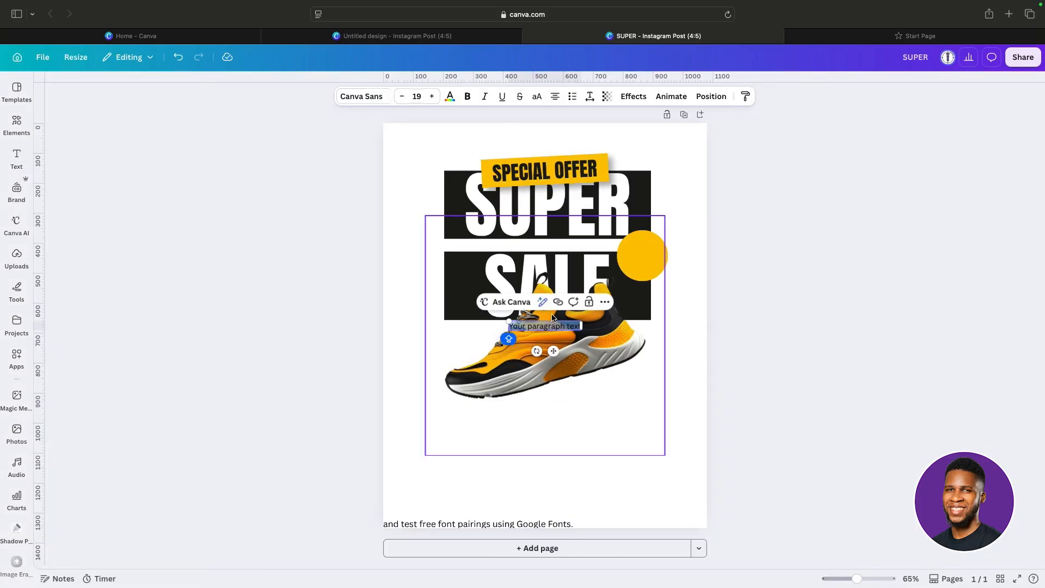
left_click_drag(509, 322, 416, 310)
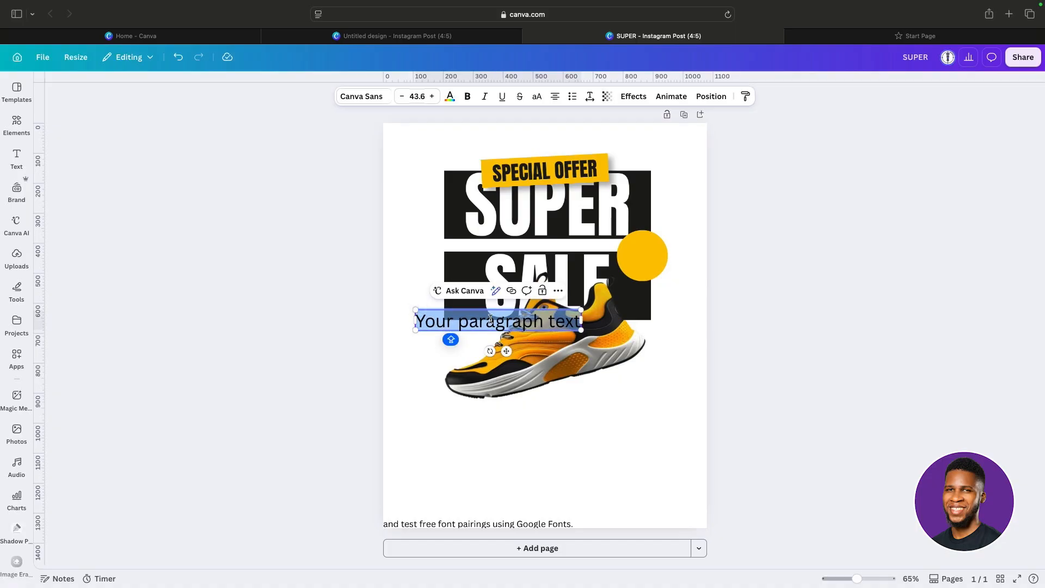
type("50")
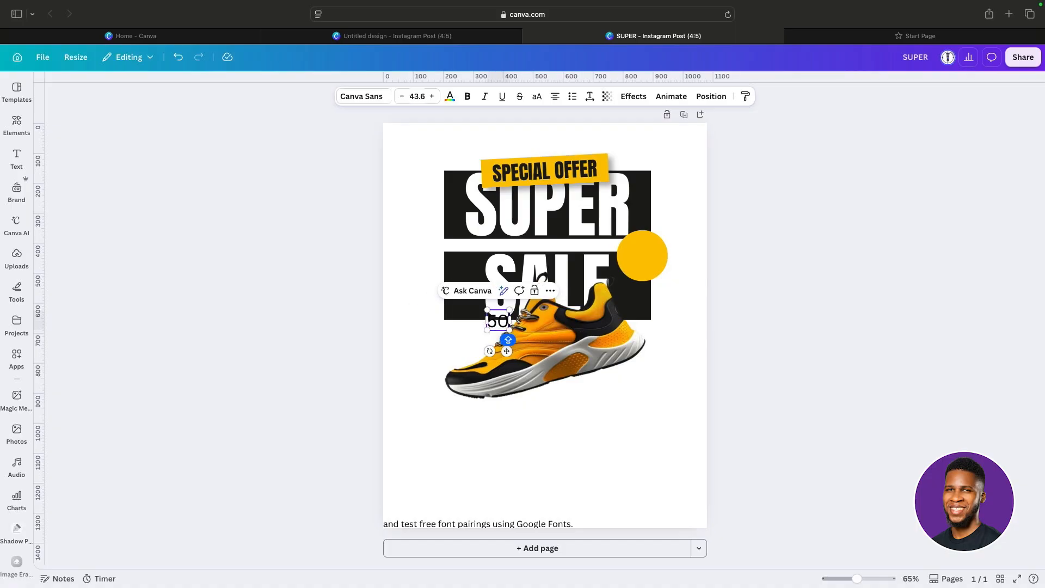
type("%")
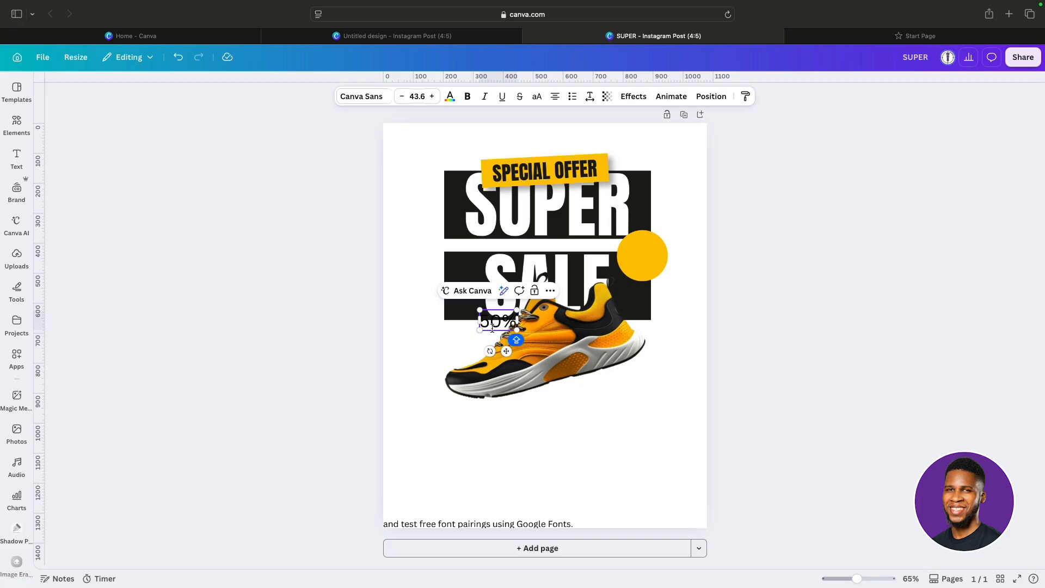
left_click_drag(517, 330, 479, 320)
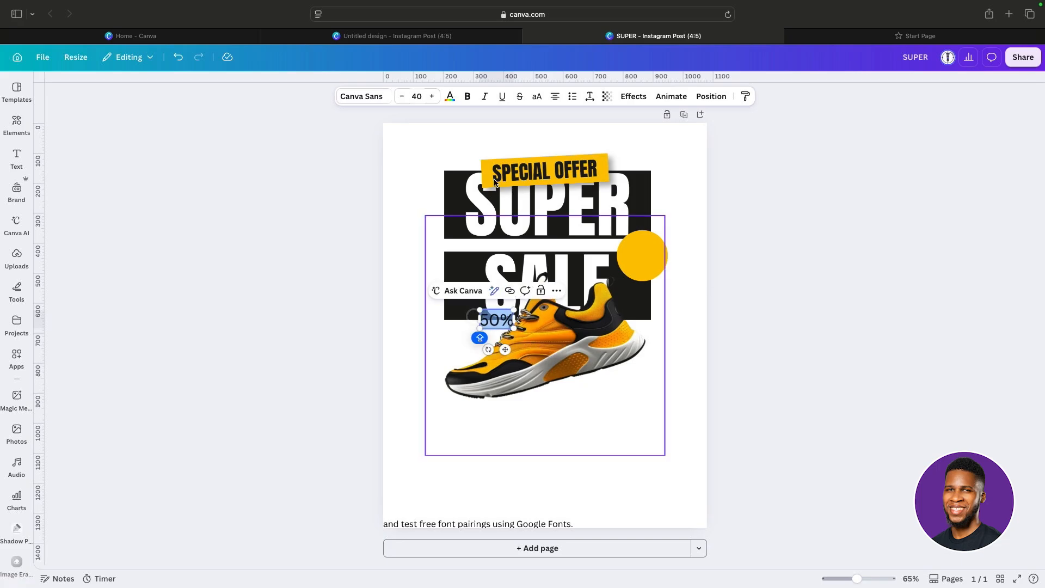
Style the "50%" text in Anton with the design's off-black color and place it in the upper half of the yellow circle.
left_click(362, 96)
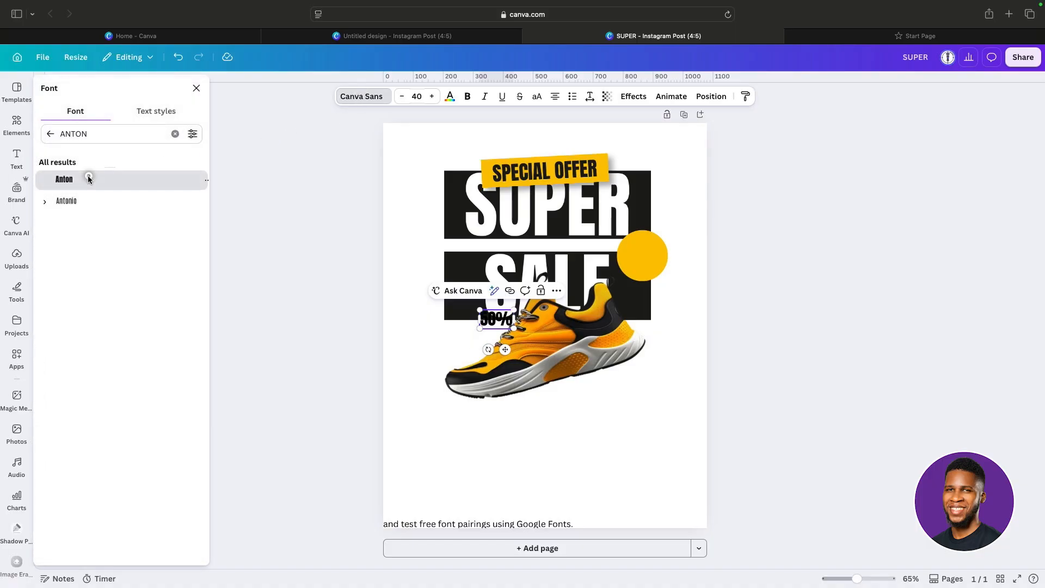
left_click(87, 179)
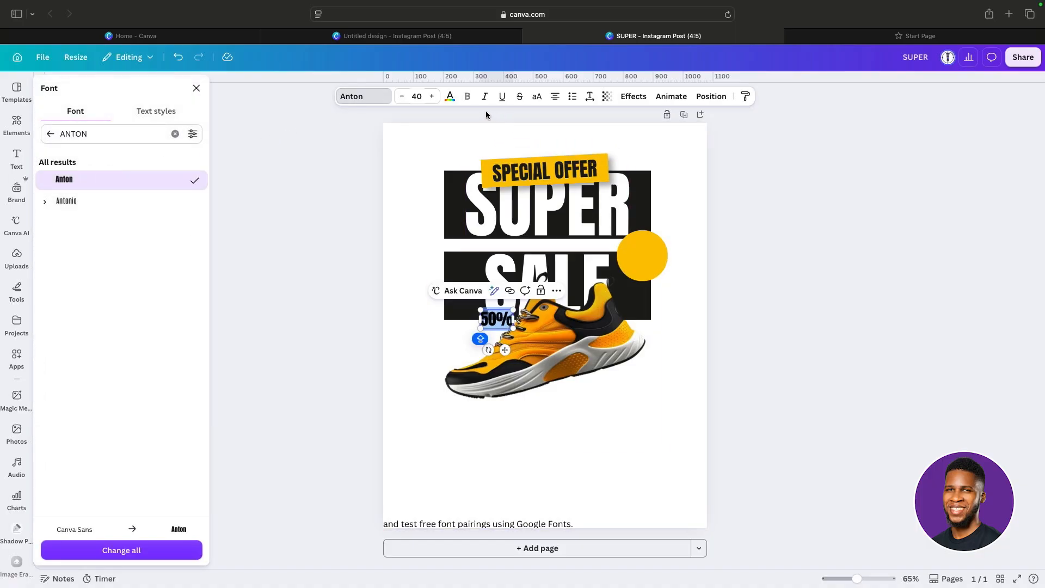
left_click(450, 97)
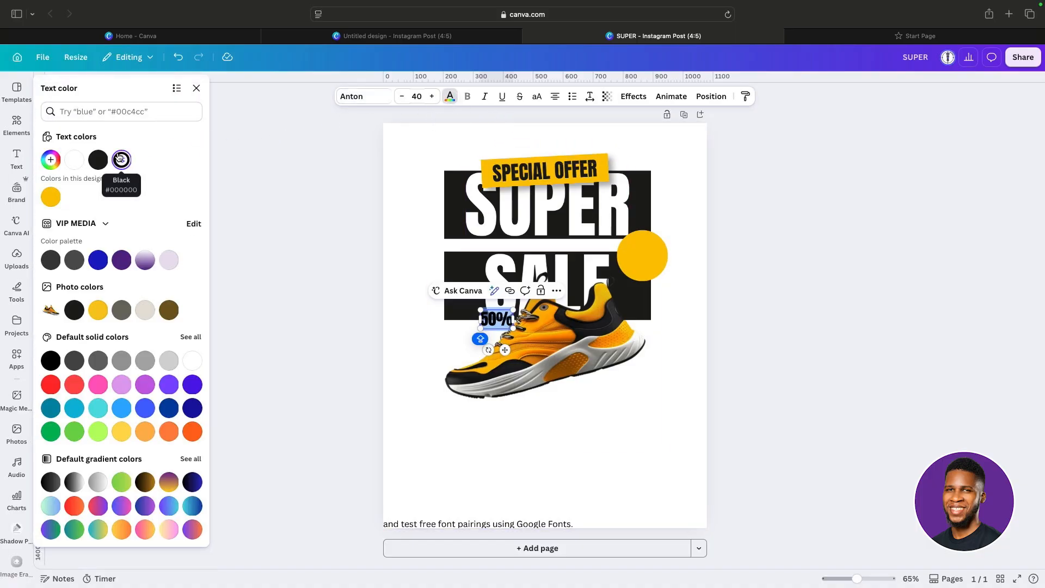
left_click(98, 160)
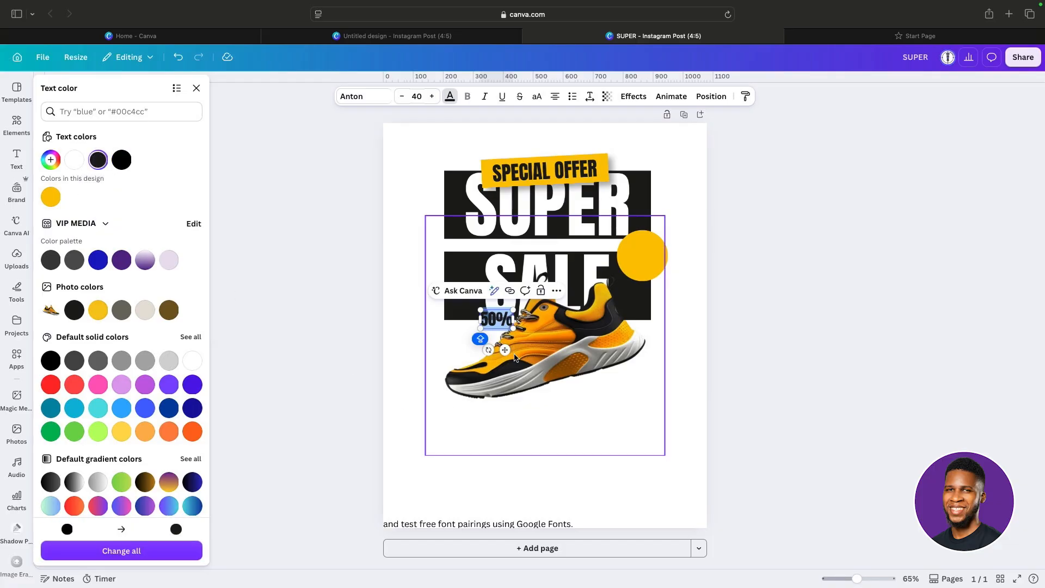
left_click_drag(505, 349, 648, 284)
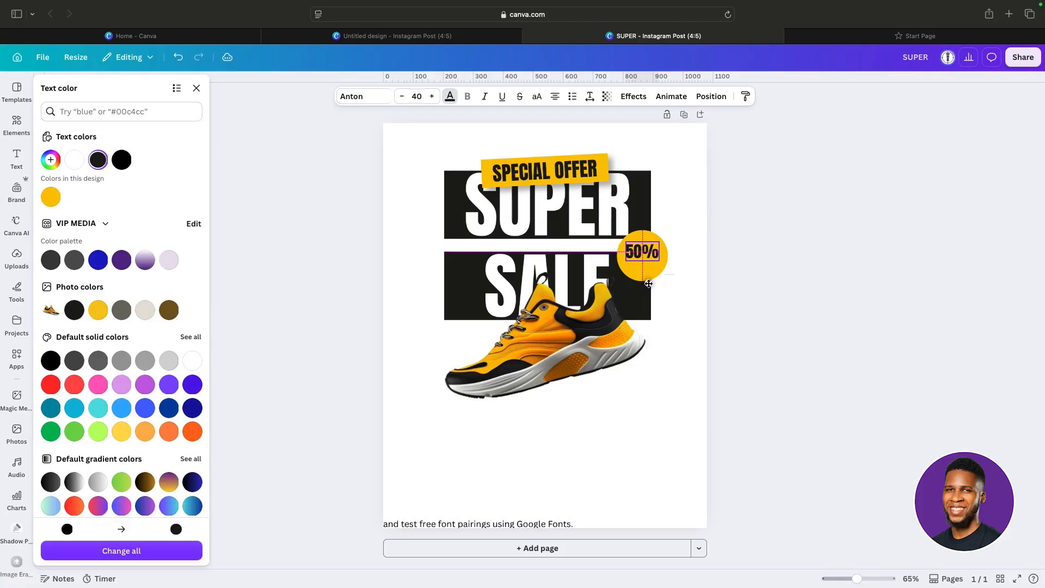
left_click(684, 294)
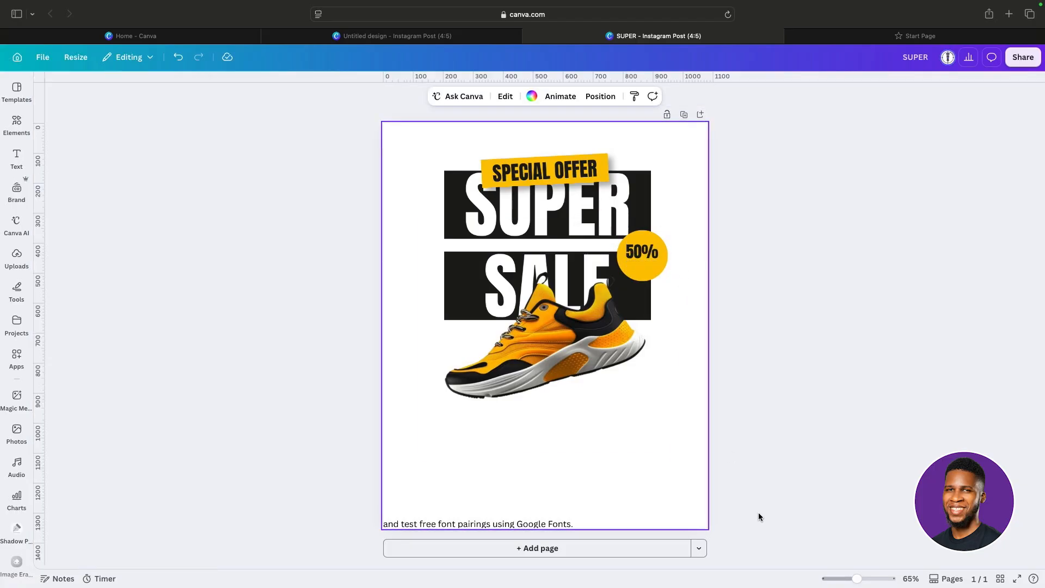
Duplicate the "50%" text just below the original inside the circle and change the copy to "OFF".
left_click_drag(852, 576, 879, 578)
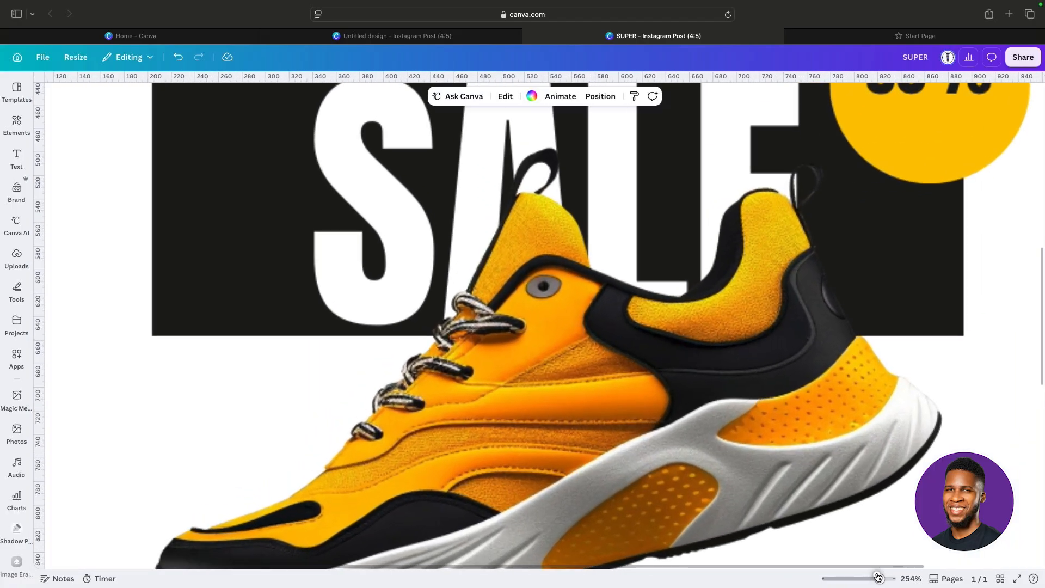
scroll(753, 398, "up", 3)
scroll(753, 398, "right", 5)
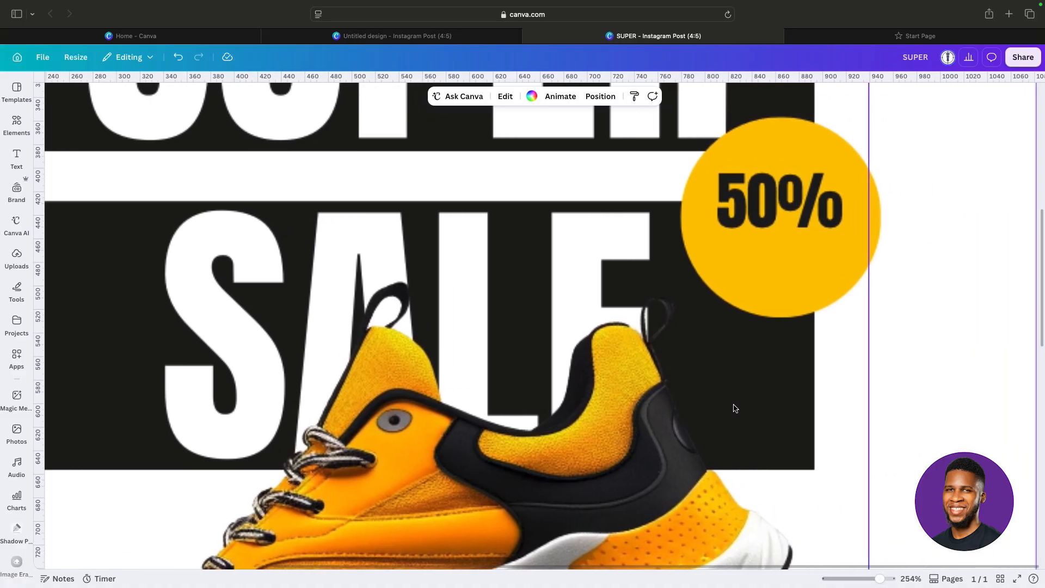
left_click(775, 204)
left_click_drag(775, 203, 787, 248)
left_click(816, 142)
double_click(806, 251)
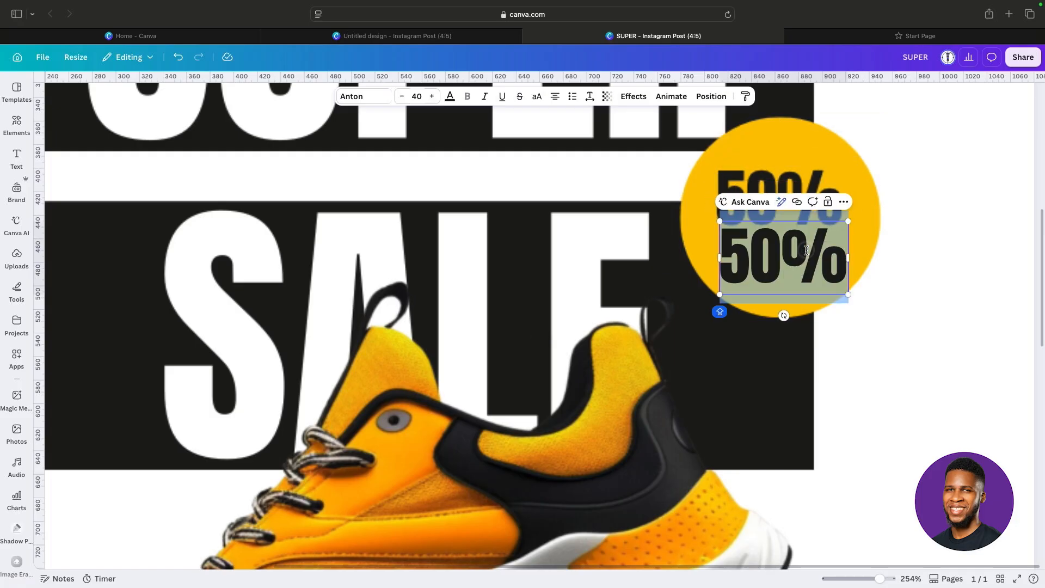
type("OFF")
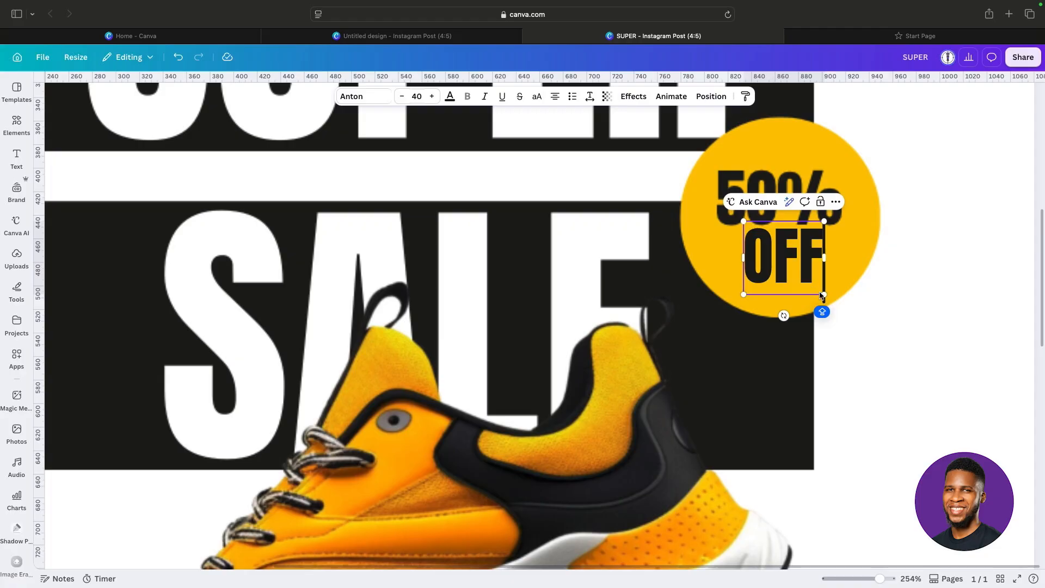
Shrink the "OFF" text to size 29.2 and center it beneath "50%".
left_click_drag(824, 294, 785, 256)
left_click(833, 277)
left_click(858, 259)
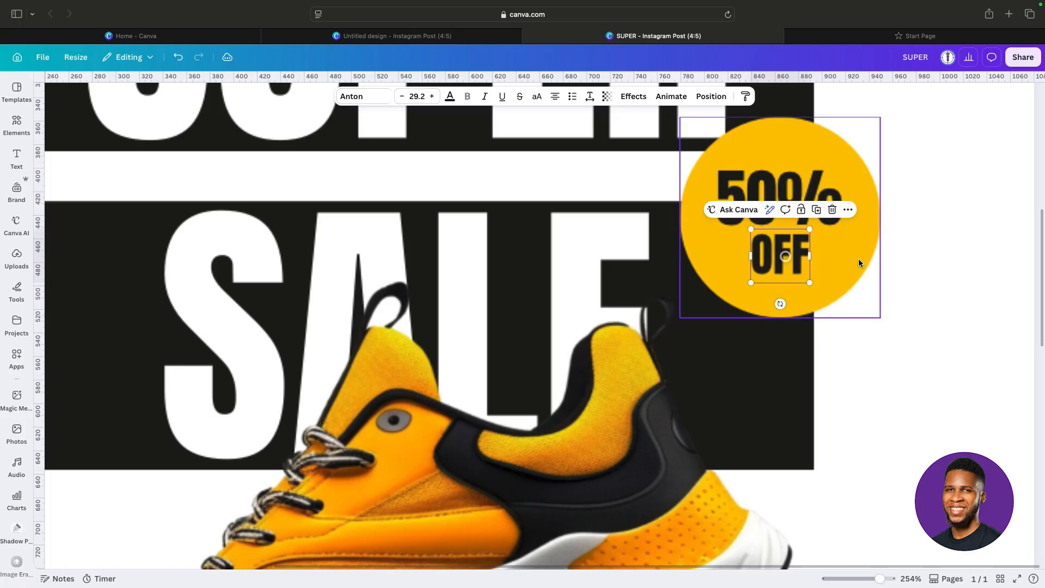
left_click(939, 257)
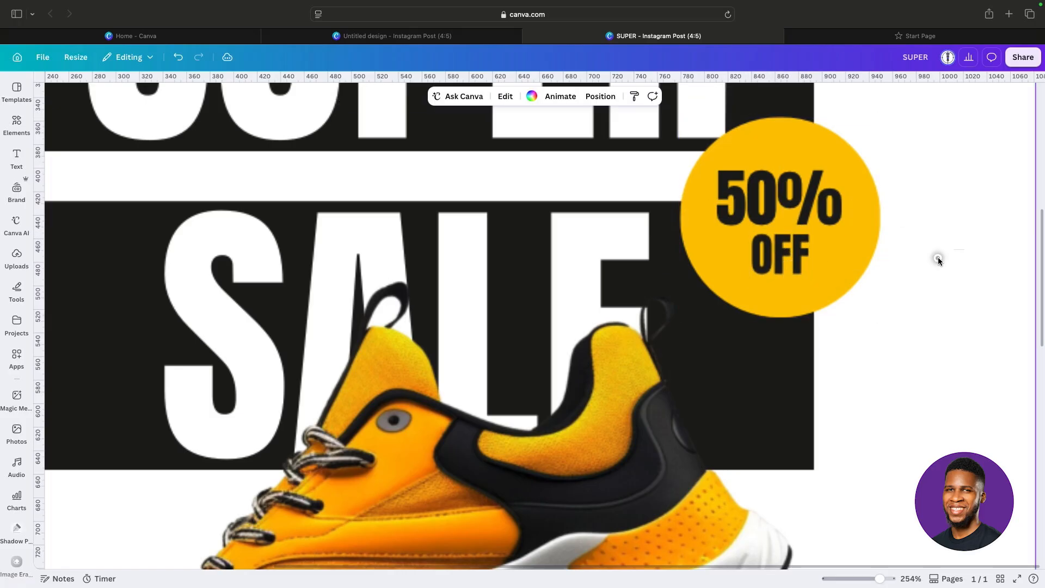
Enlarge the "50%" and "OFF" texts together slightly and center them within the yellow circle.
left_click(767, 196, "shift")
left_click(809, 251, "shift")
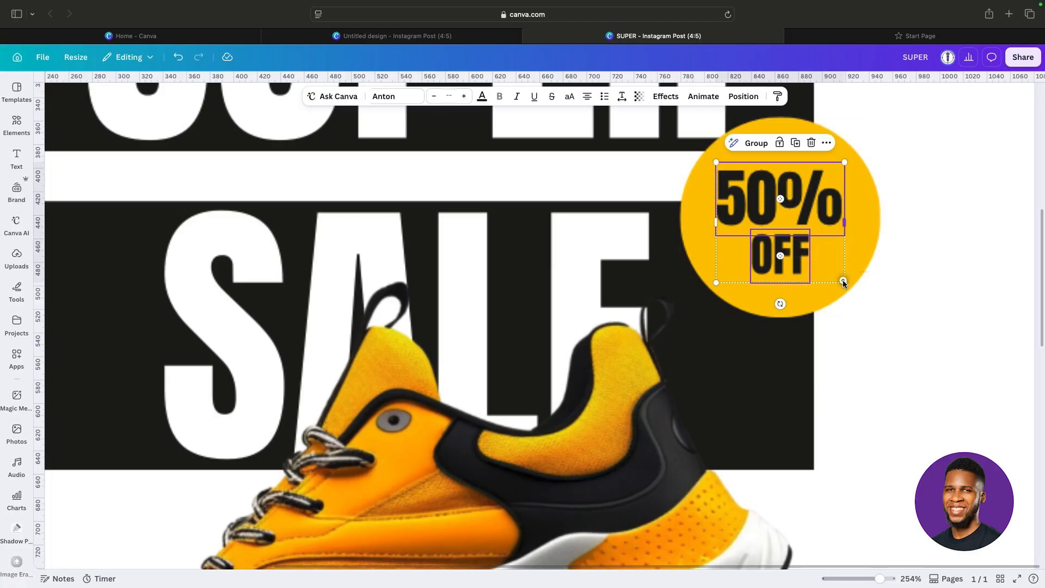
left_click_drag(843, 280, 864, 296)
left_click_drag(833, 219, 825, 216)
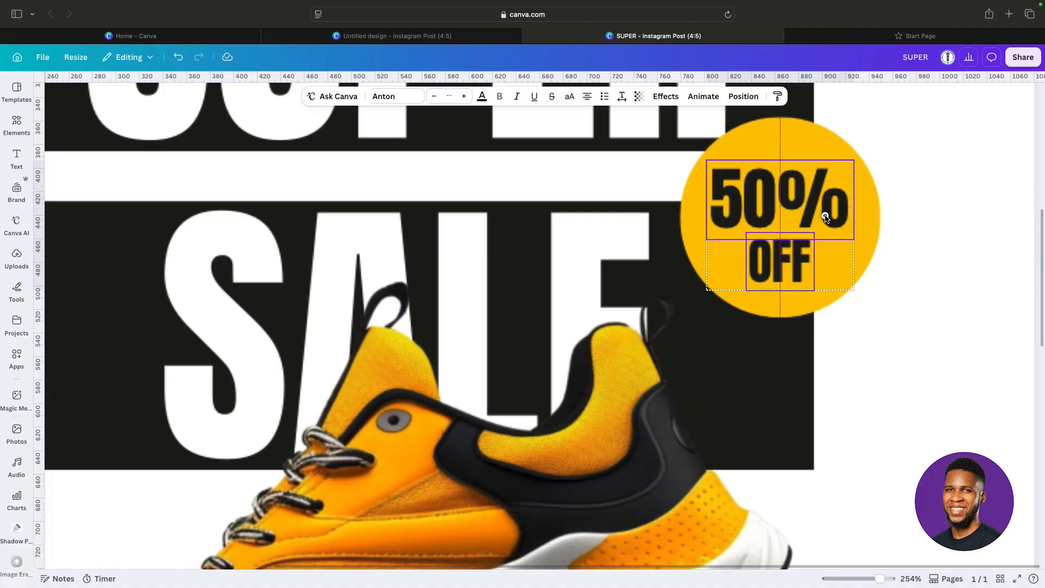
left_click_drag(826, 218, 825, 214)
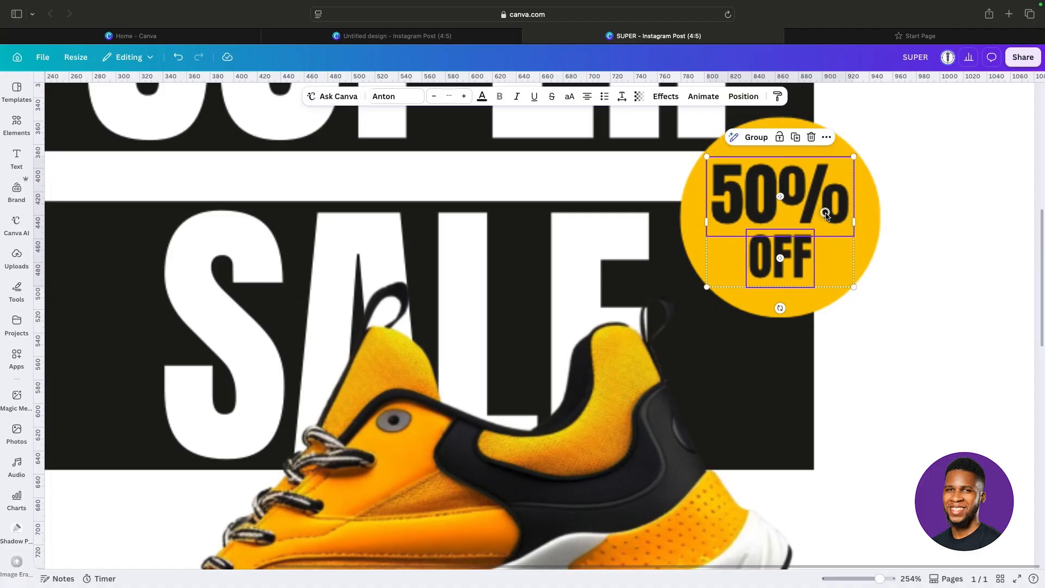
left_click(940, 292)
Duplicate the shoe image and move the copy down and to the right of the original.
left_click_drag(880, 578, 859, 578)
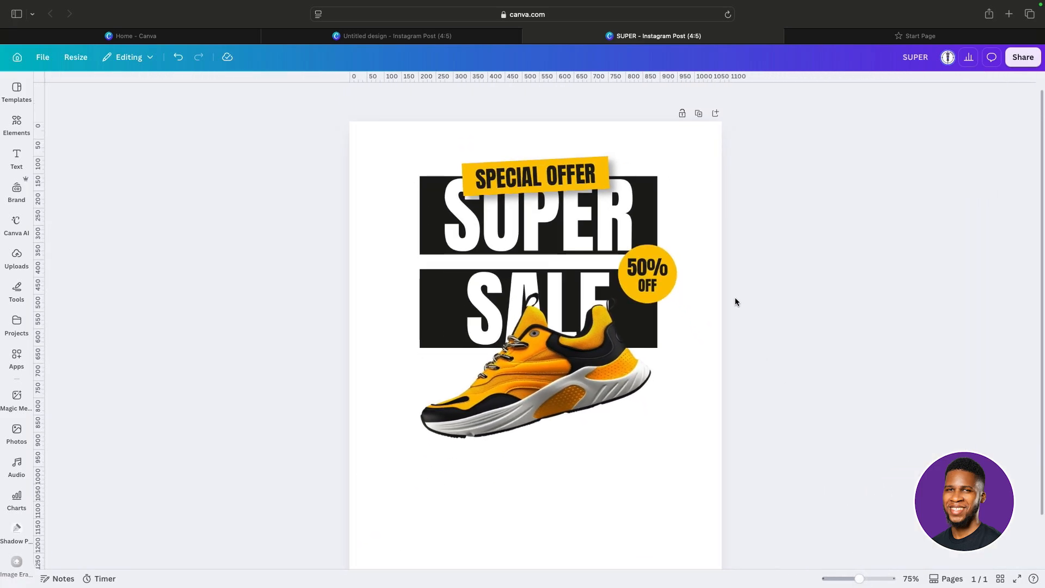
scroll(735, 297, "down", 3)
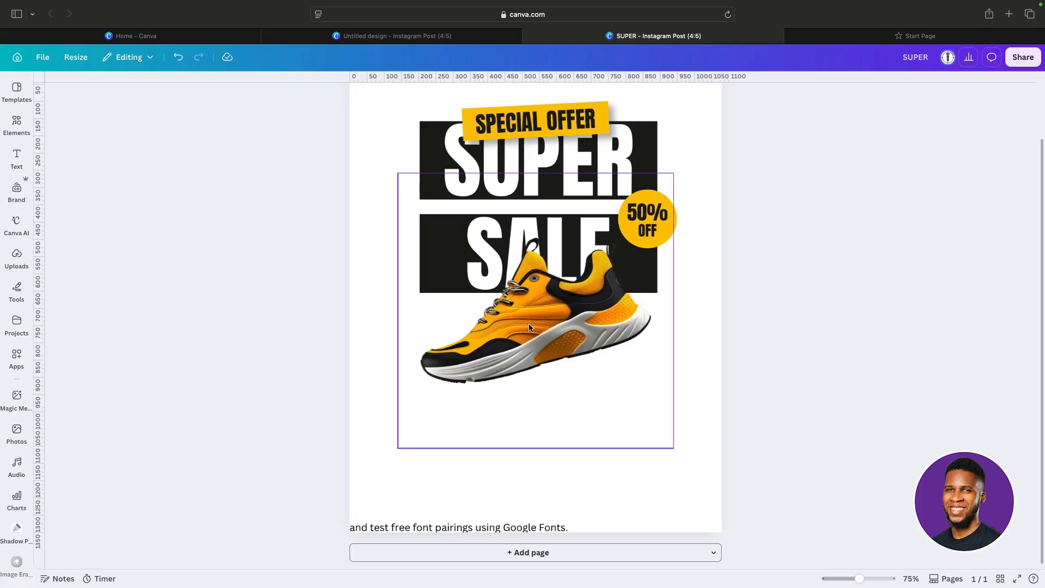
left_click(573, 374)
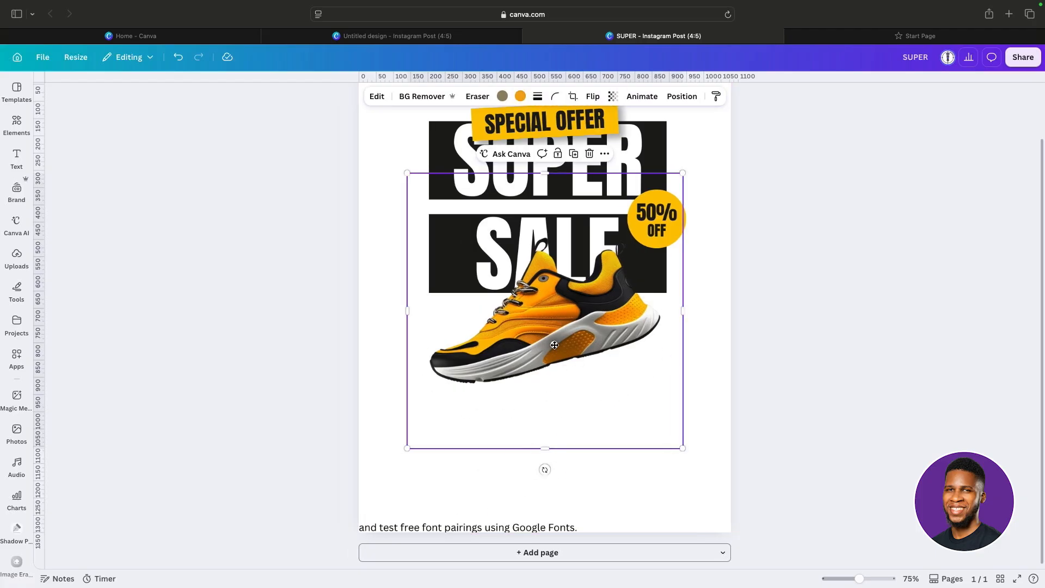
left_click(621, 376)
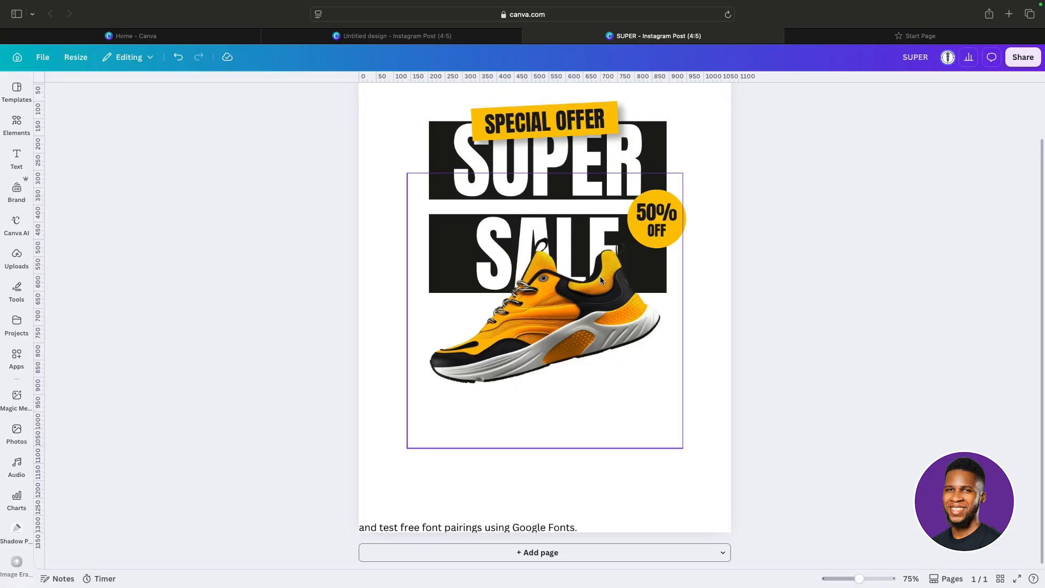
left_click(588, 312)
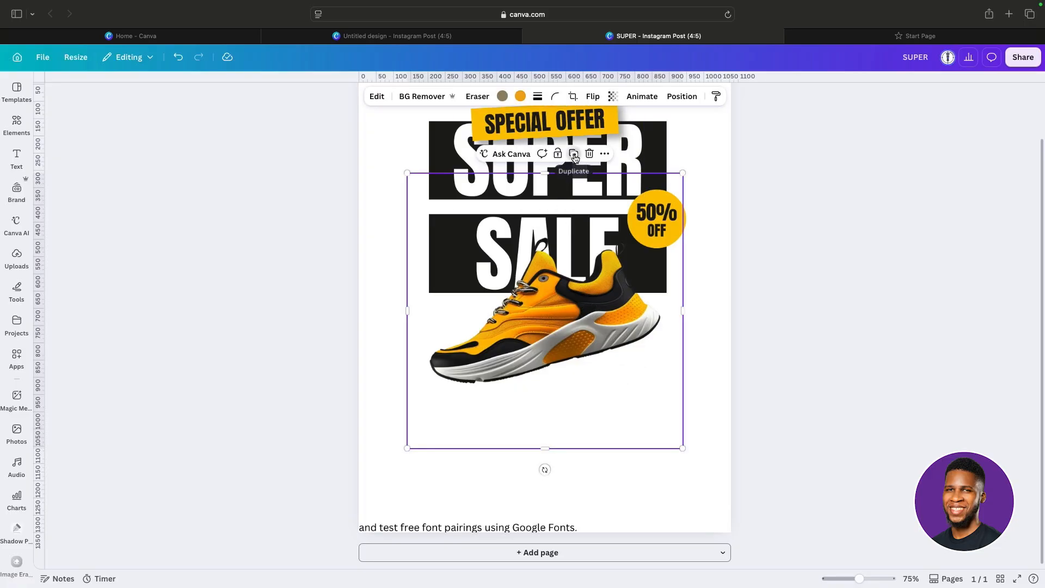
left_click(573, 154)
left_click_drag(593, 333, 620, 412)
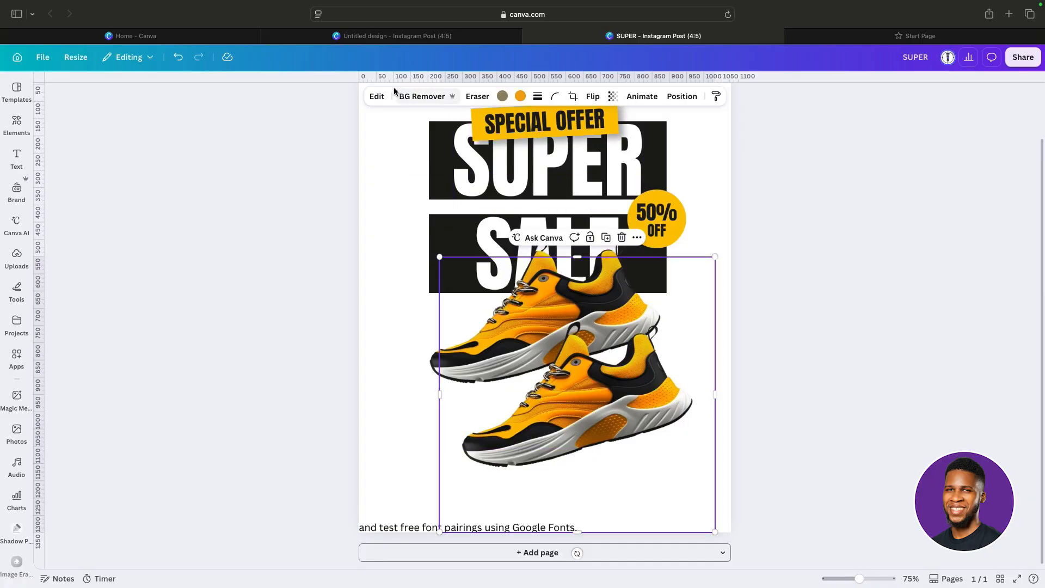
Apply the Cherry duotone filter to the duplicated shoe.
left_click(377, 95)
scroll(109, 327, "down", 3)
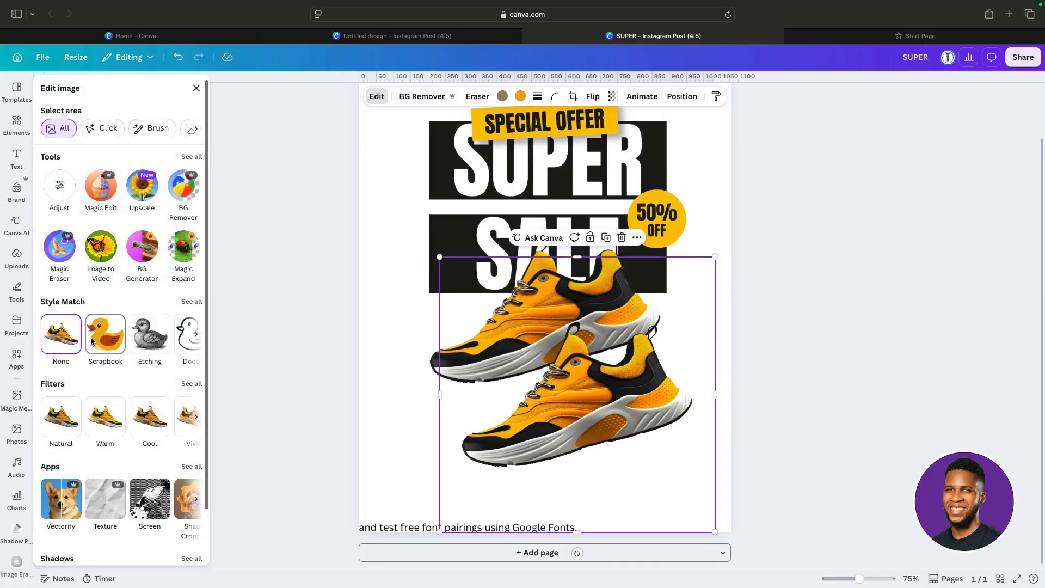
scroll(146, 357, "right", 2)
scroll(146, 357, "right", 4)
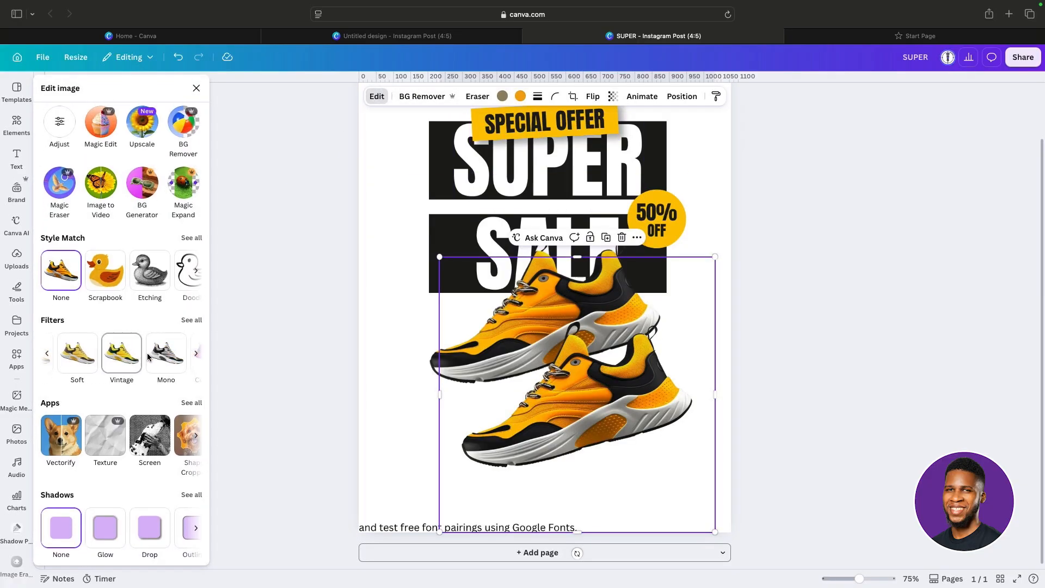
left_click(181, 360)
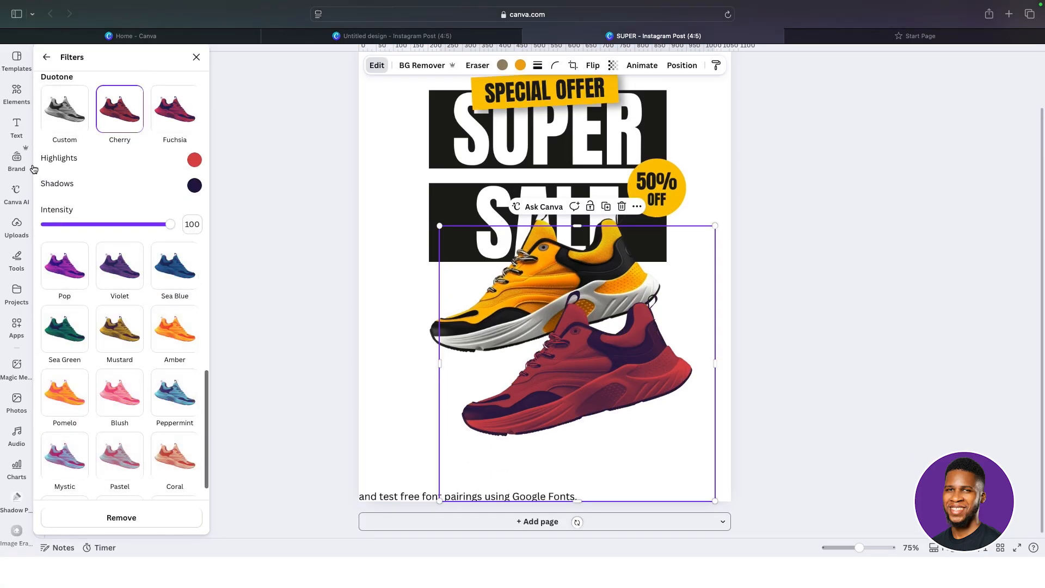
Set the duotone highlights color of the duplicated shoe to black.
left_click(195, 160)
left_click_drag(254, 224, 195, 235)
left_click(164, 212)
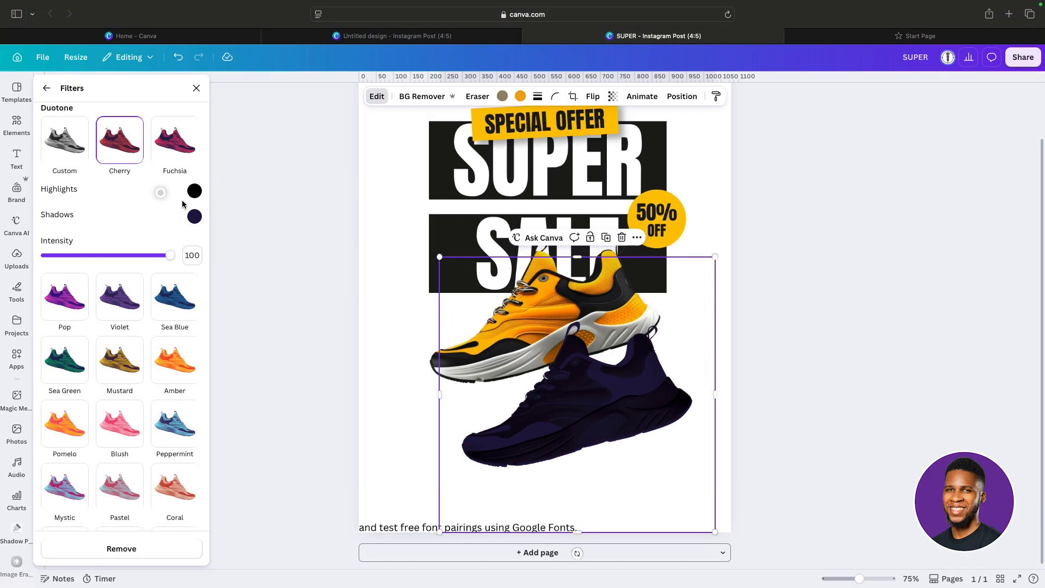
Set the duotone shadows color of the duplicated shoe to black (#000000) and close the filter settings.
left_click(194, 216)
left_click_drag(236, 264, 196, 285)
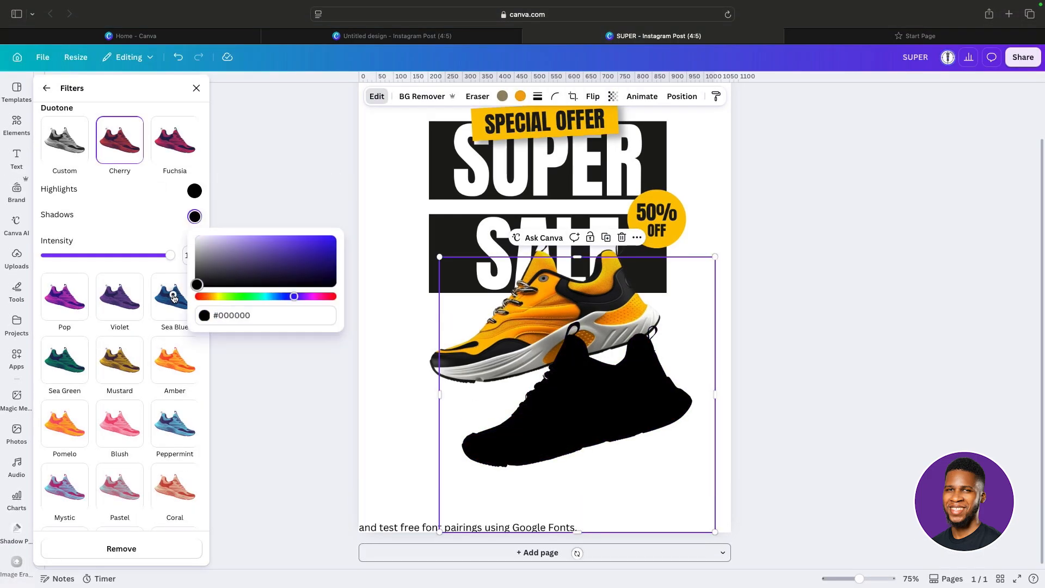
left_click(129, 213)
left_click(196, 88)
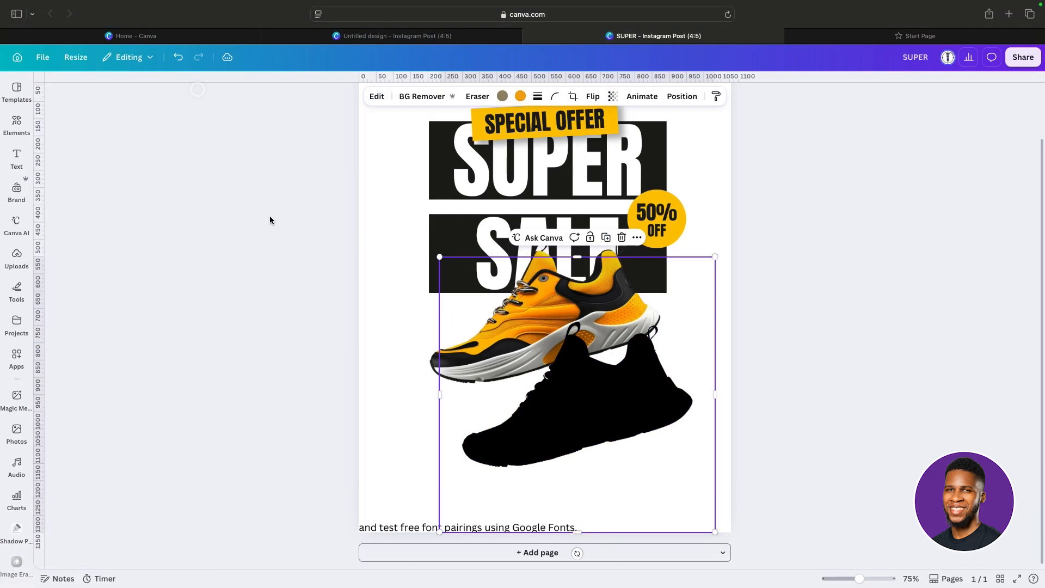
Blur the whole image of the black shoe copy at an intensity of 80.
left_click(378, 96)
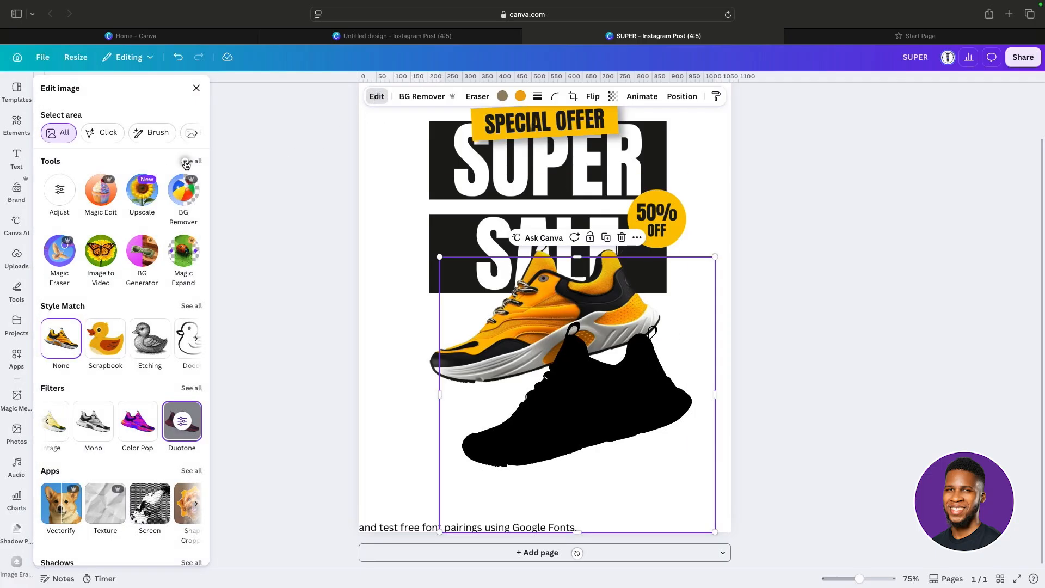
left_click(190, 162)
left_click(60, 201)
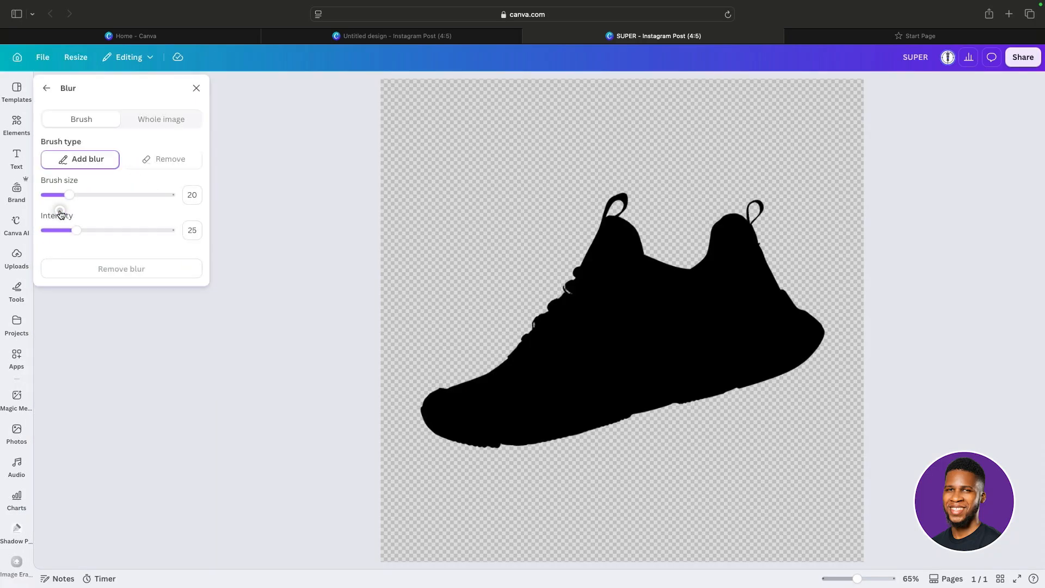
left_click(167, 120)
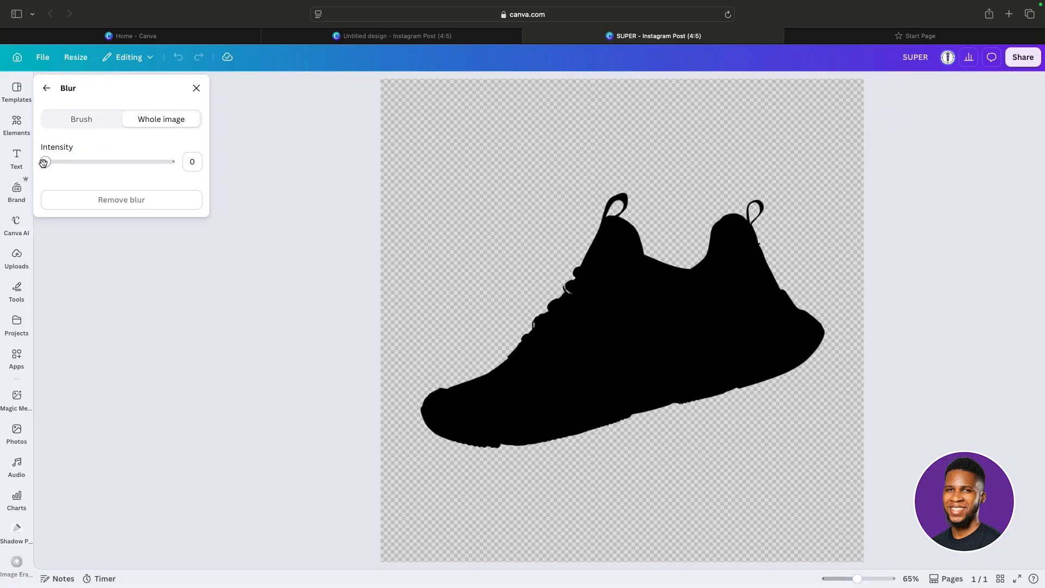
left_click_drag(44, 164, 142, 166)
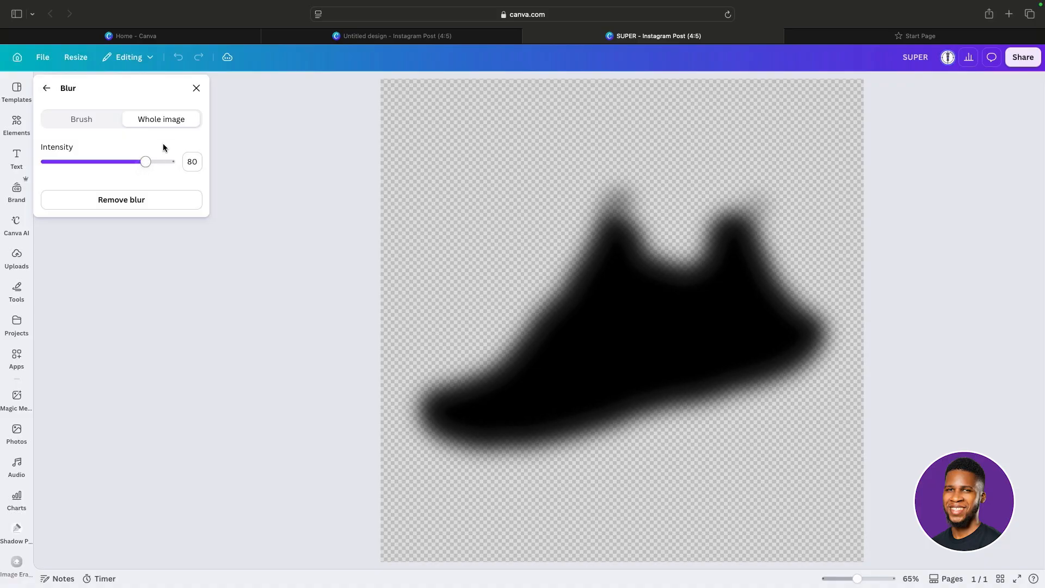
left_click(195, 87)
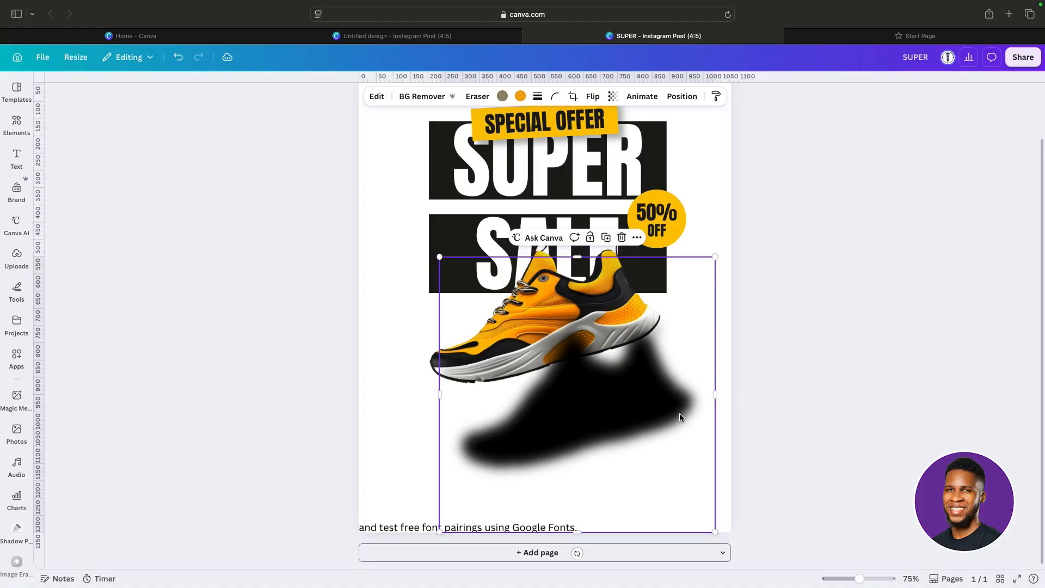
Move the blurred black copy onto the original shoe, offset slightly right, and place its layer directly beneath the original shoe.
left_click_drag(638, 403, 624, 335)
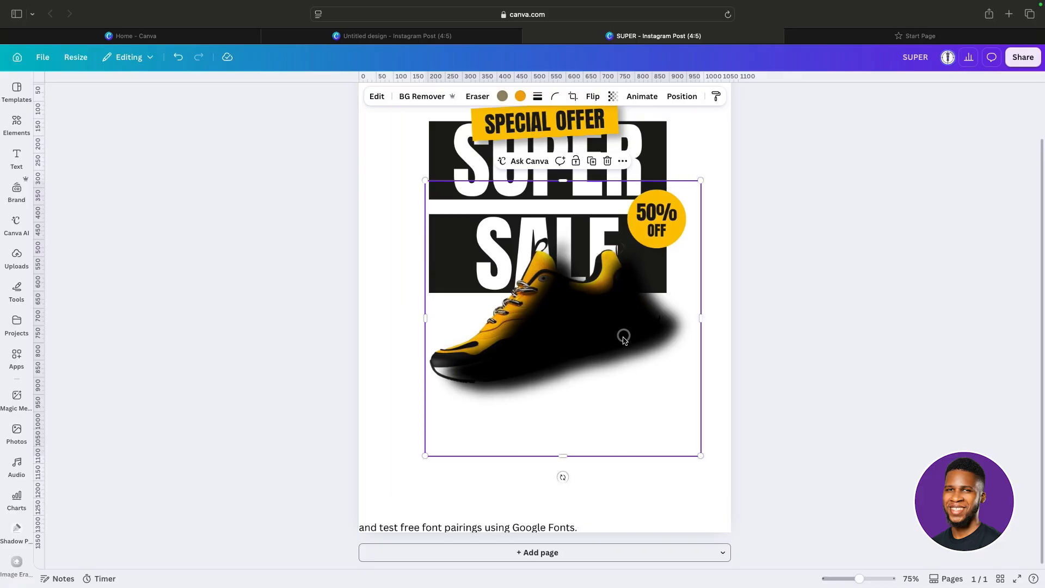
left_click_drag(590, 300, 592, 298)
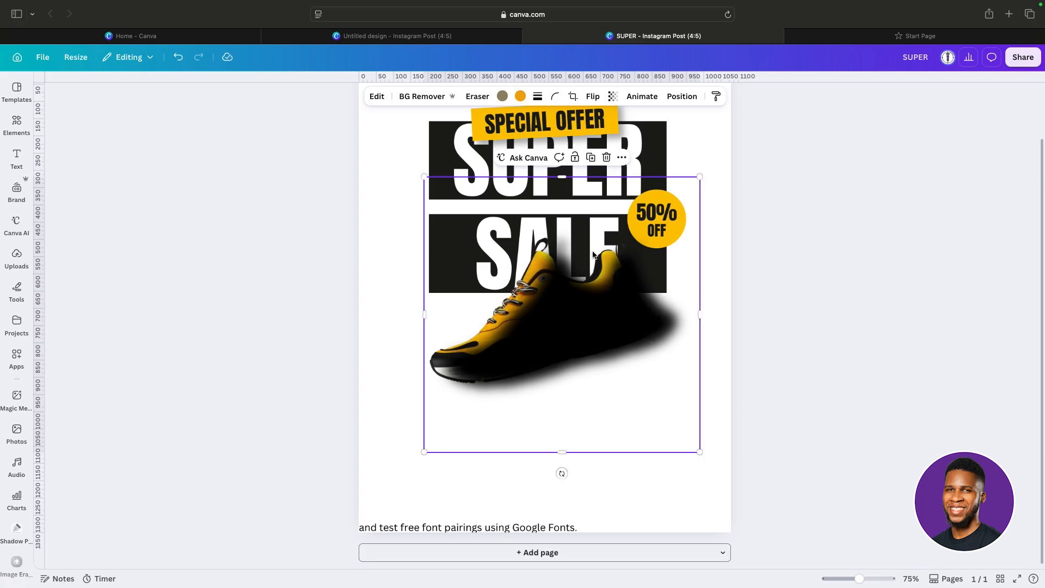
left_click(682, 98)
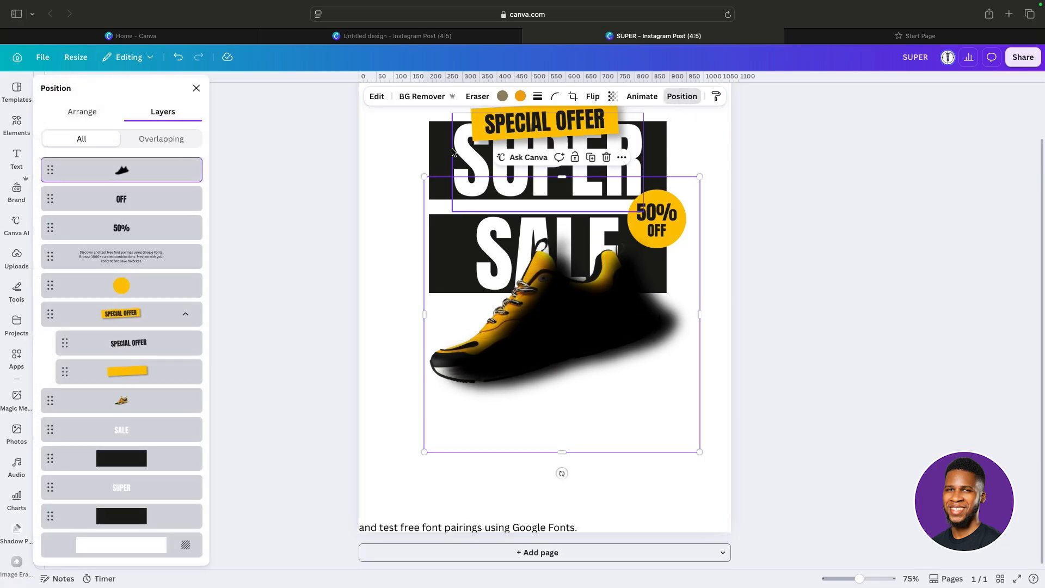
left_click_drag(154, 171, 147, 411)
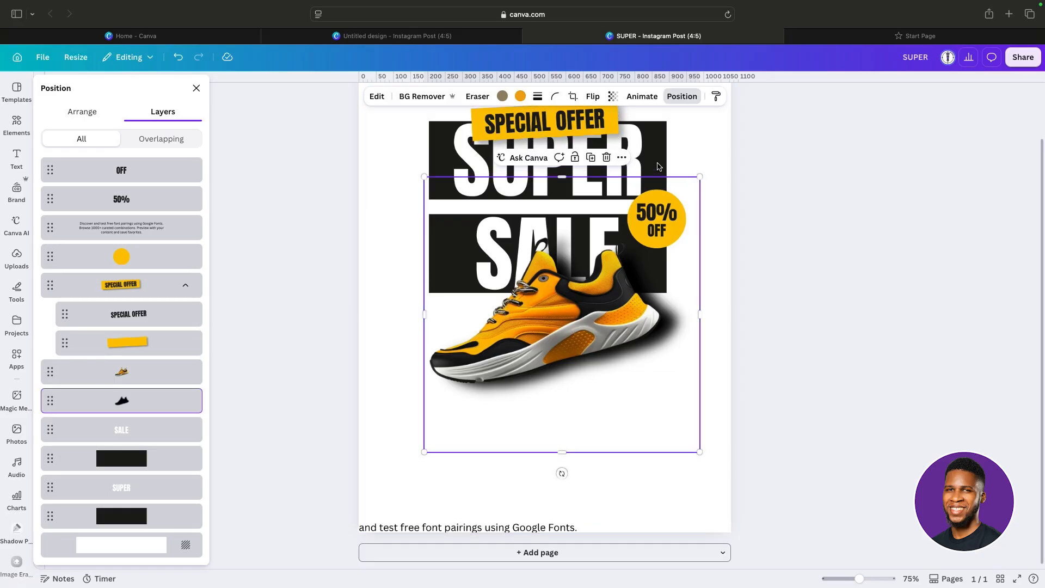
Set the transparency of the blurred shoe shadow to 60 and deselect it.
left_click(613, 96)
left_click_drag(630, 136, 607, 137)
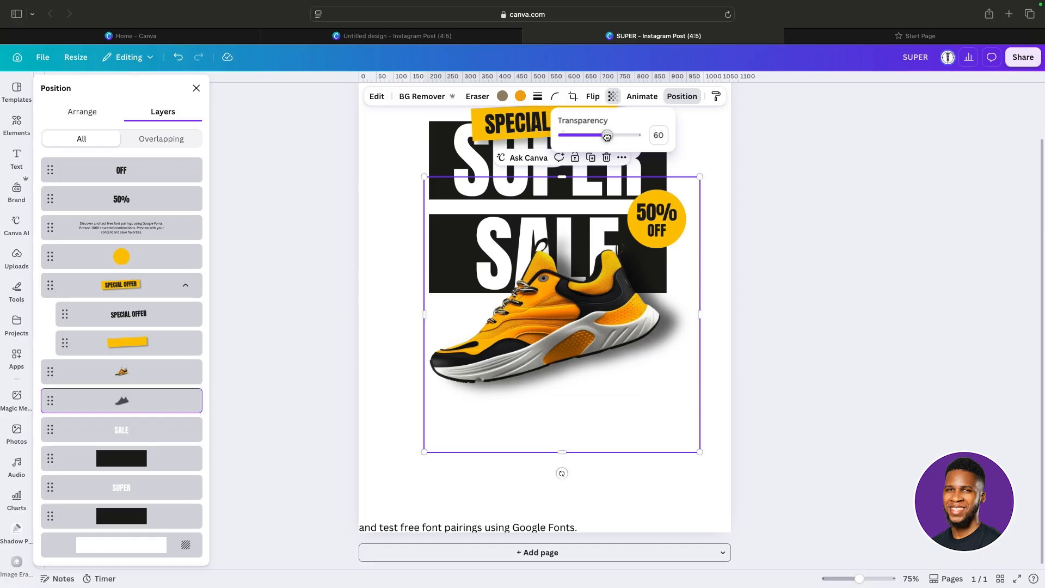
left_click(769, 266)
left_click(766, 266)
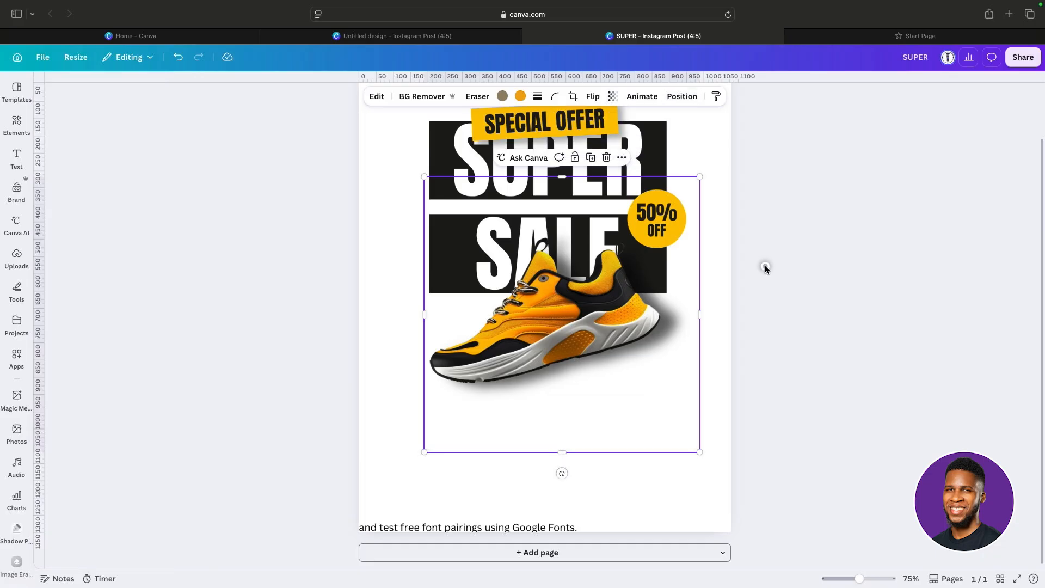
left_click(765, 304)
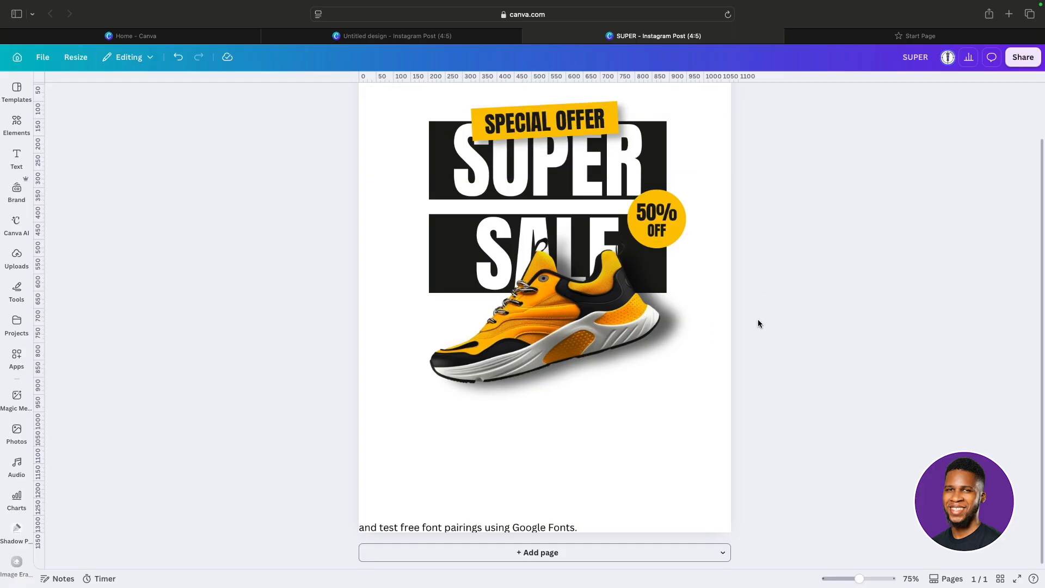
left_click(544, 302)
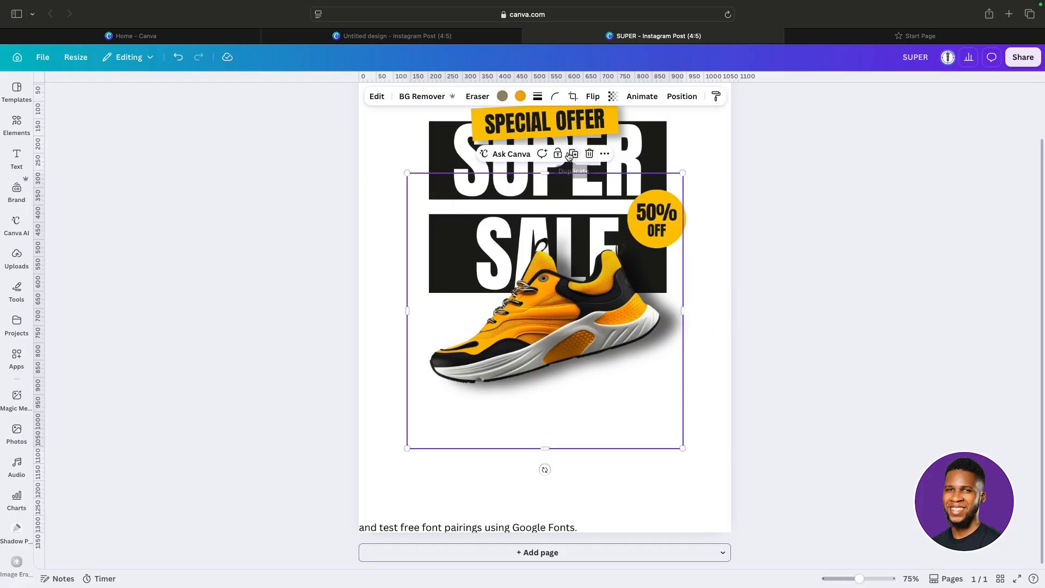
left_click(694, 329)
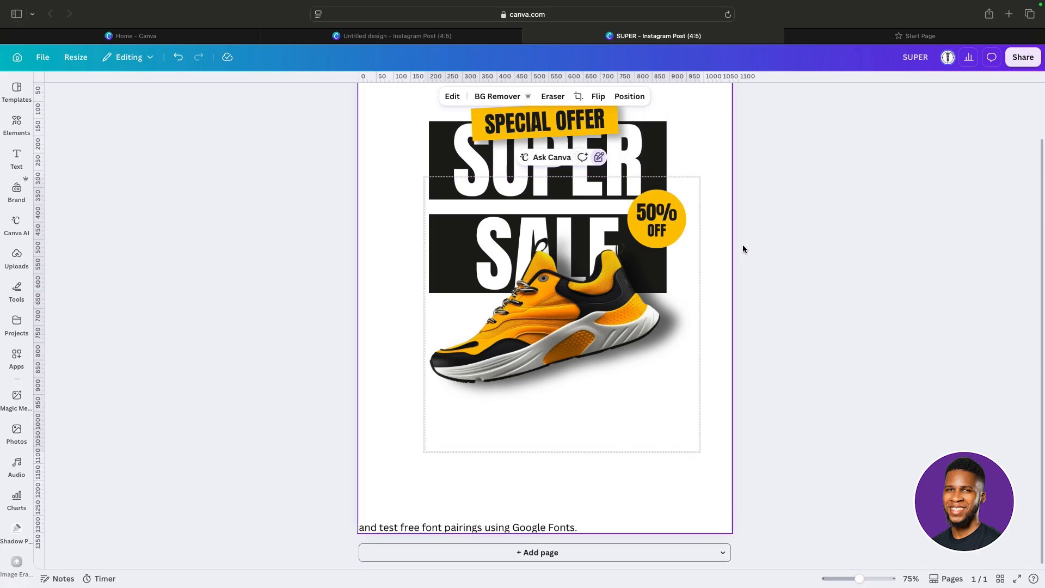
left_click(760, 249)
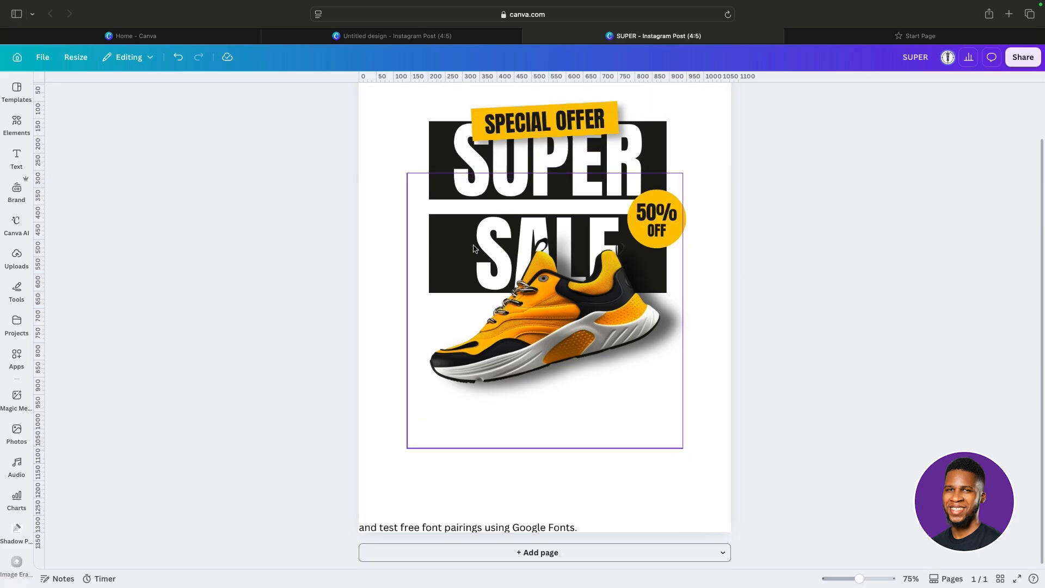
Duplicate the "SUPER" text, place the copy below the shoe, and replace its wording with "description".
left_click(469, 162)
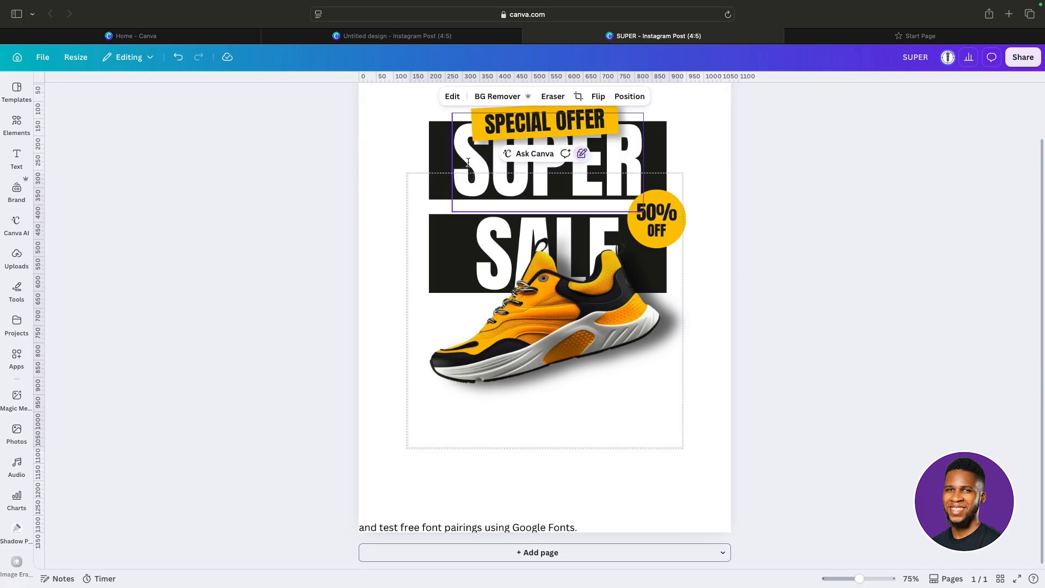
left_click(468, 162)
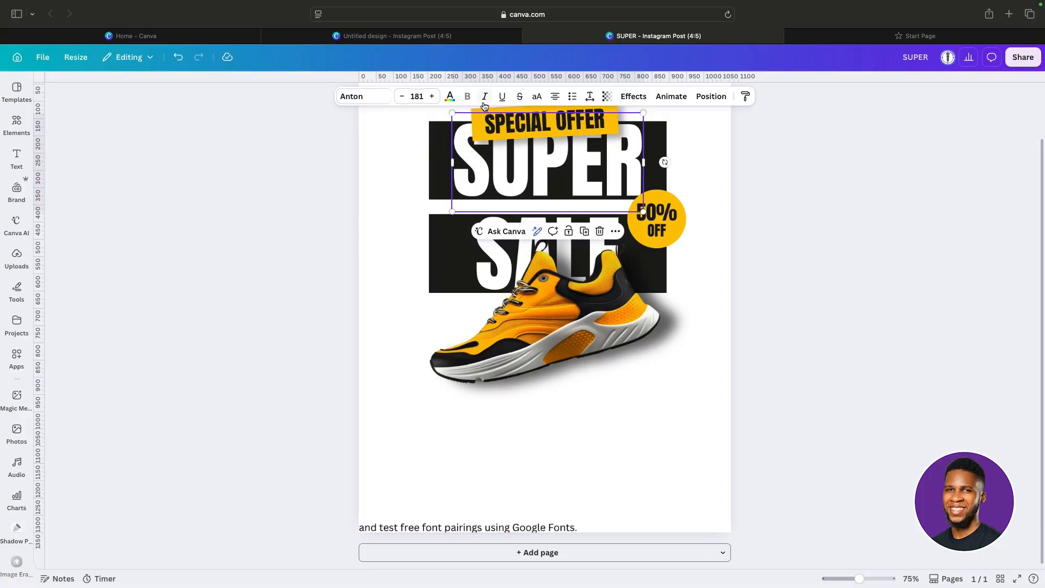
left_click_drag(576, 216, 563, 455)
double_click(567, 454)
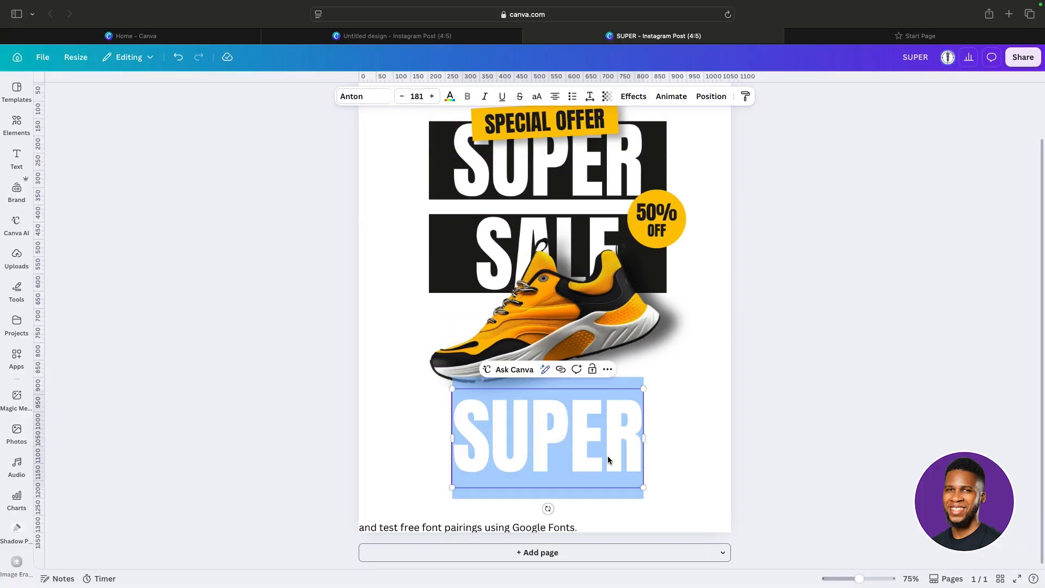
key("BackSpace")
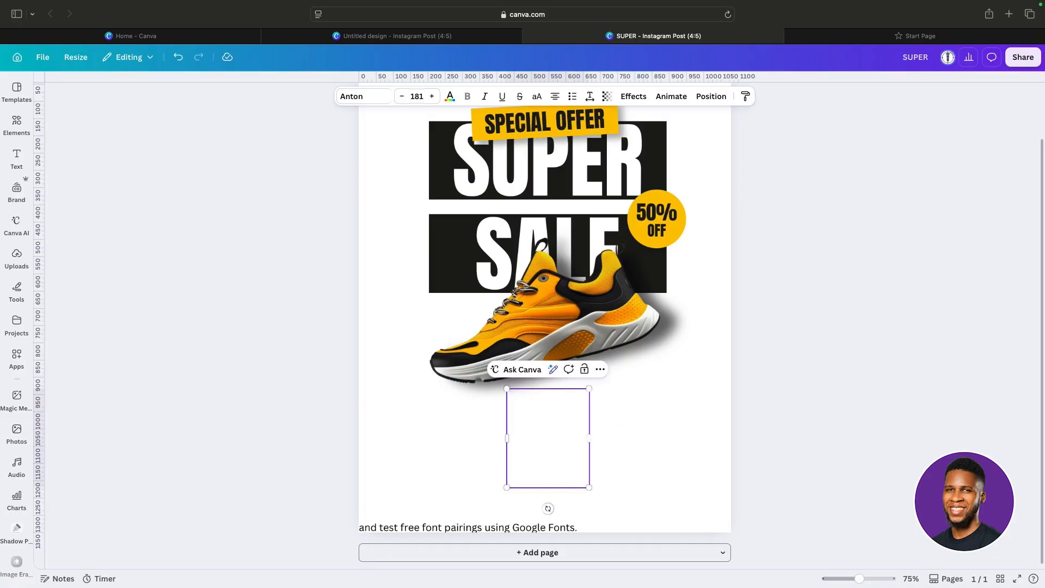
type("tion")
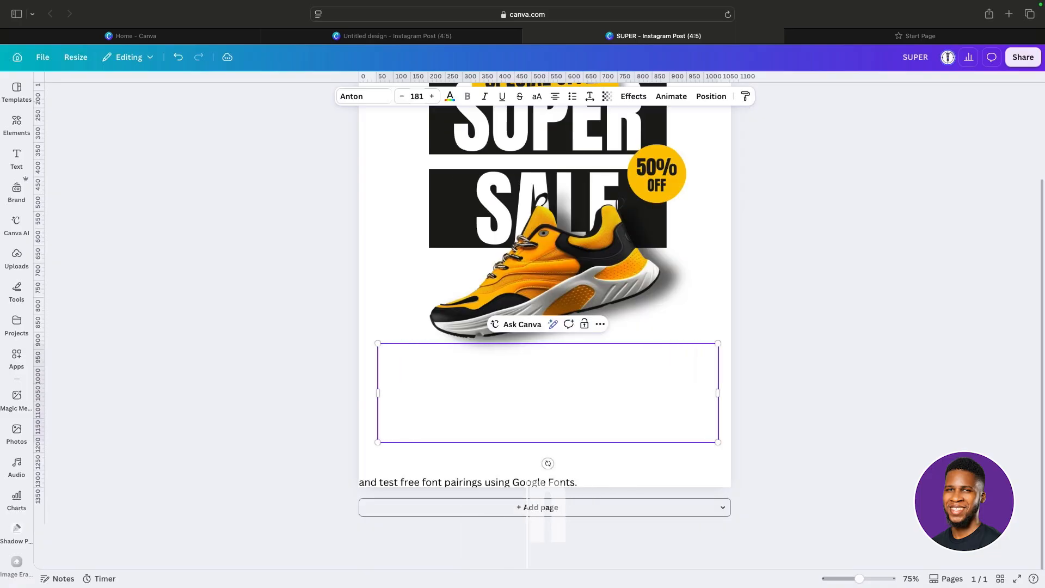
Convert the "description" text to uppercase and color it with the design's dark near-black.
left_click_drag(571, 541, 550, 523)
left_click(379, 366)
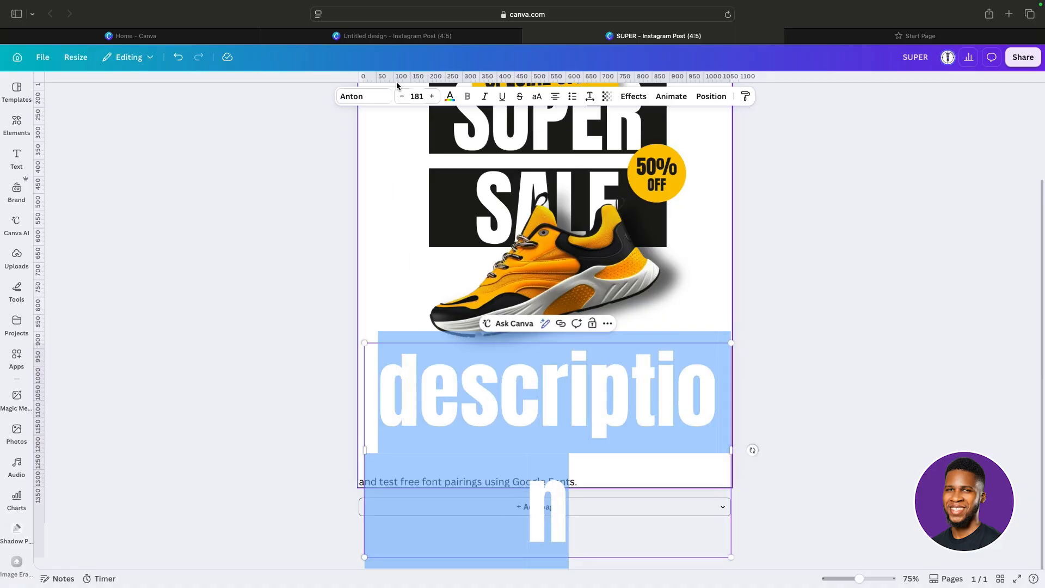
left_click(537, 97)
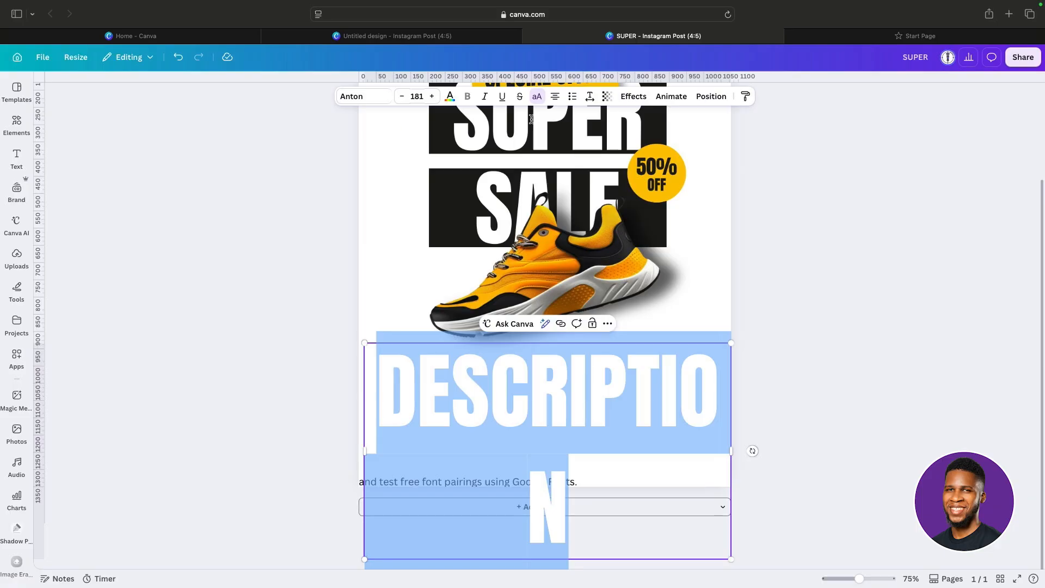
left_click(450, 97)
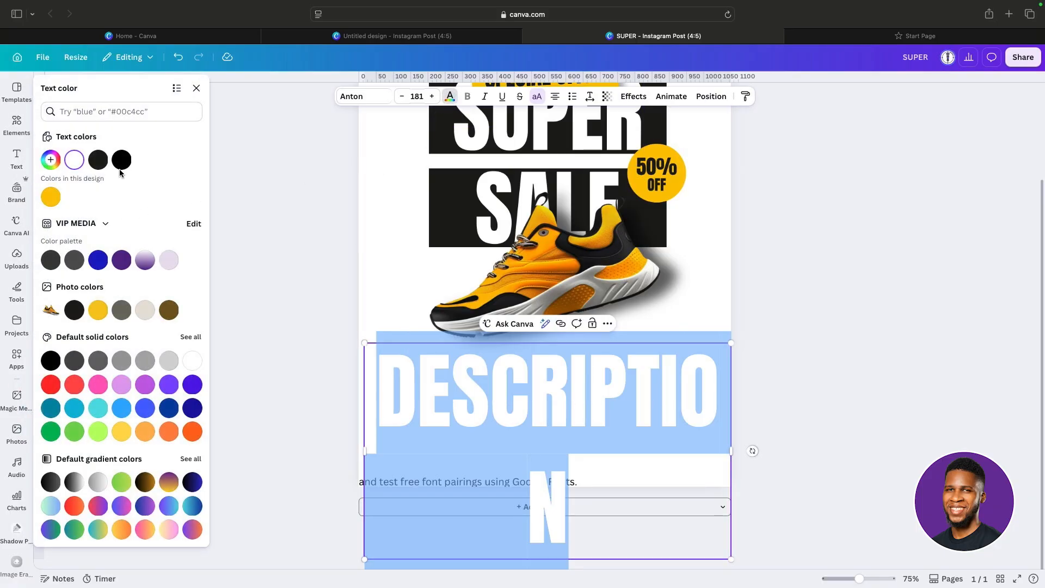
left_click(98, 160)
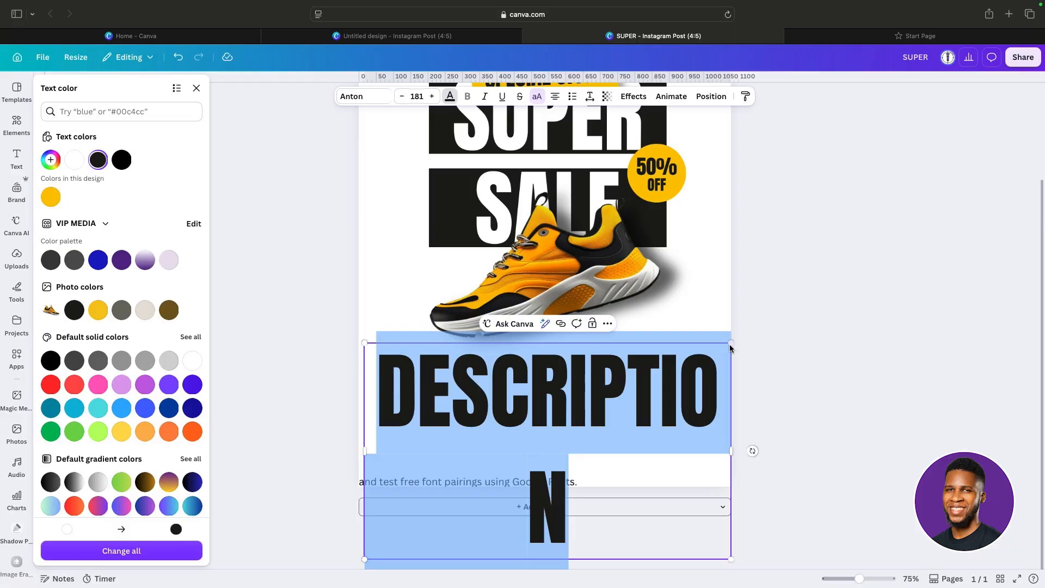
Shrink the "DESCRIPTION" text to font size 27.7 and fit it on a single line below the shoe.
left_click_drag(719, 349, 539, 475)
left_click(551, 450)
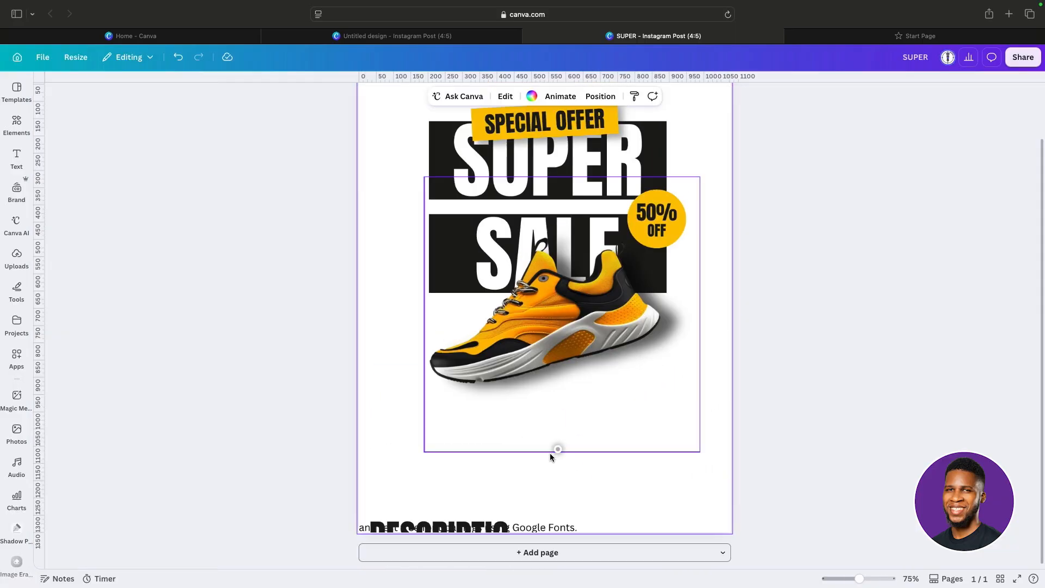
left_click(447, 521)
left_click_drag(447, 521, 520, 389)
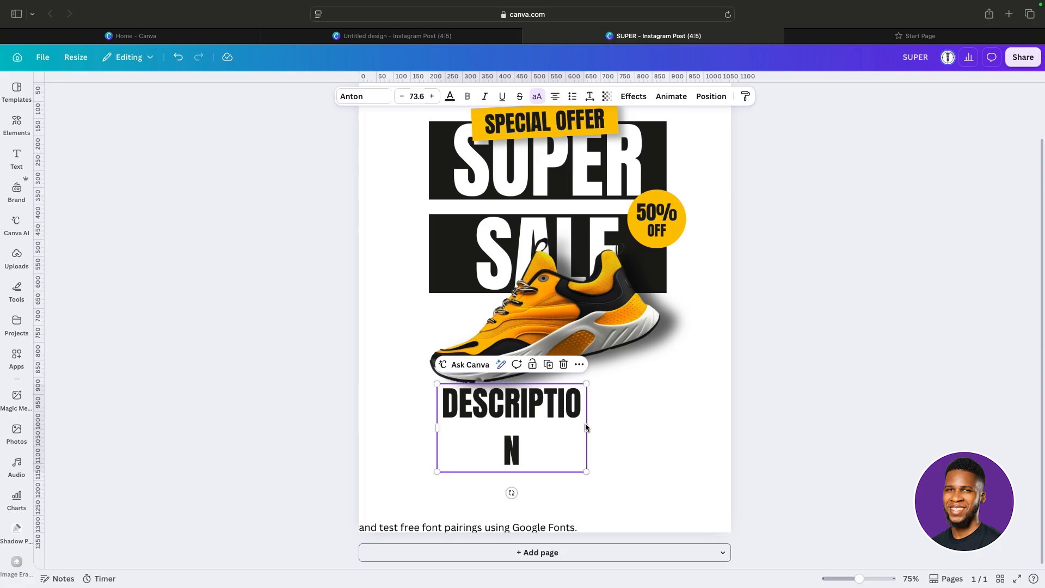
left_click_drag(587, 427, 569, 414)
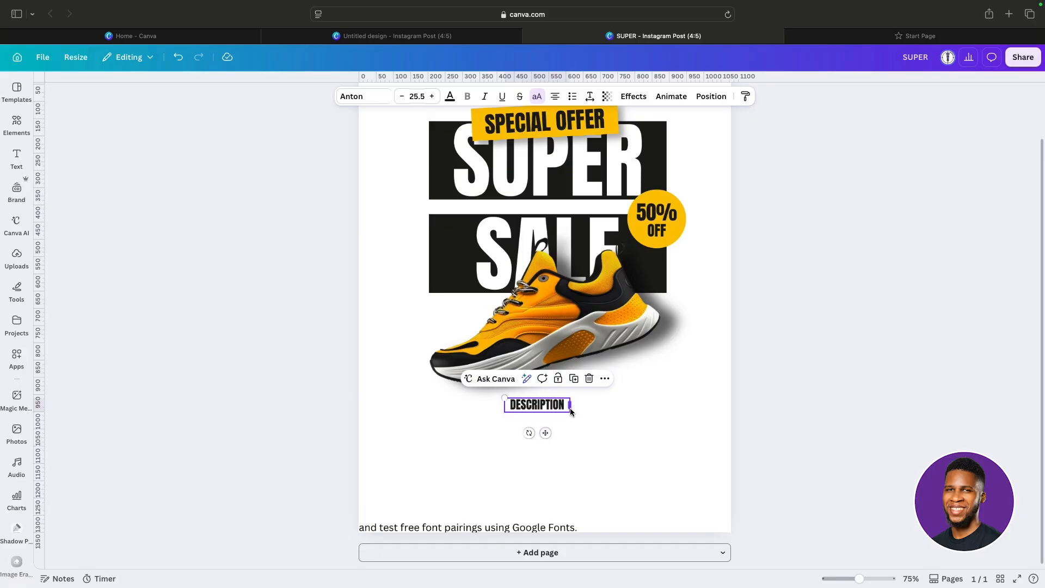
left_click_drag(503, 400, 497, 397)
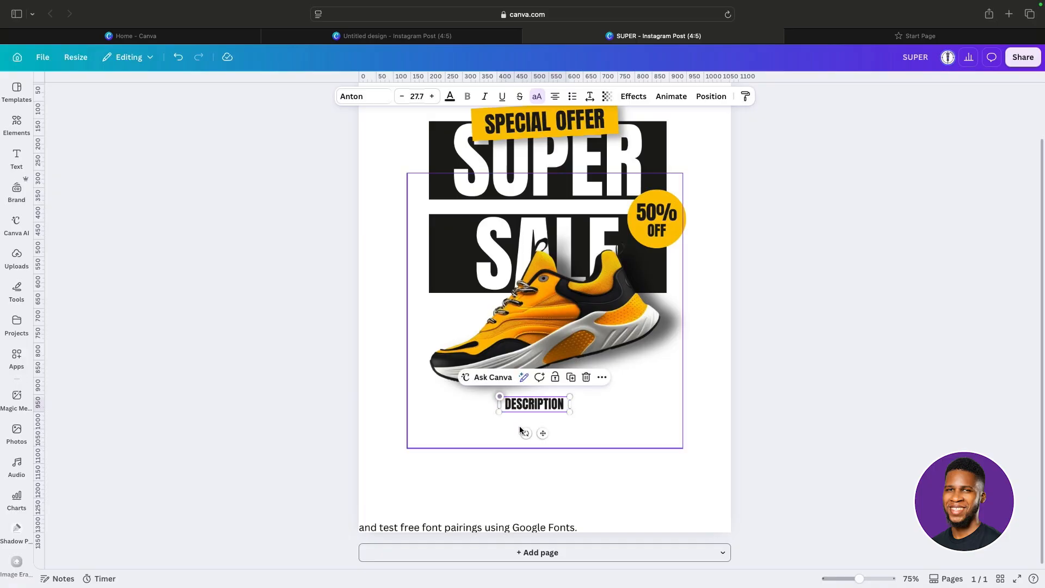
Center the "DESCRIPTION" heading horizontally on the page, slightly lower beneath the shoe.
left_click_drag(544, 433, 551, 440)
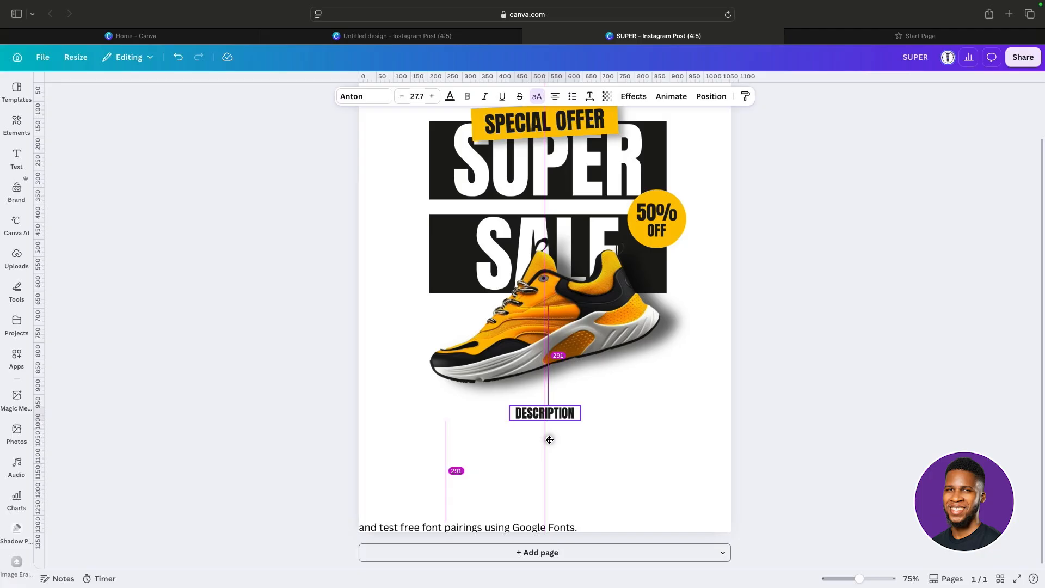
left_click_drag(550, 439, 550, 440)
left_click(622, 439)
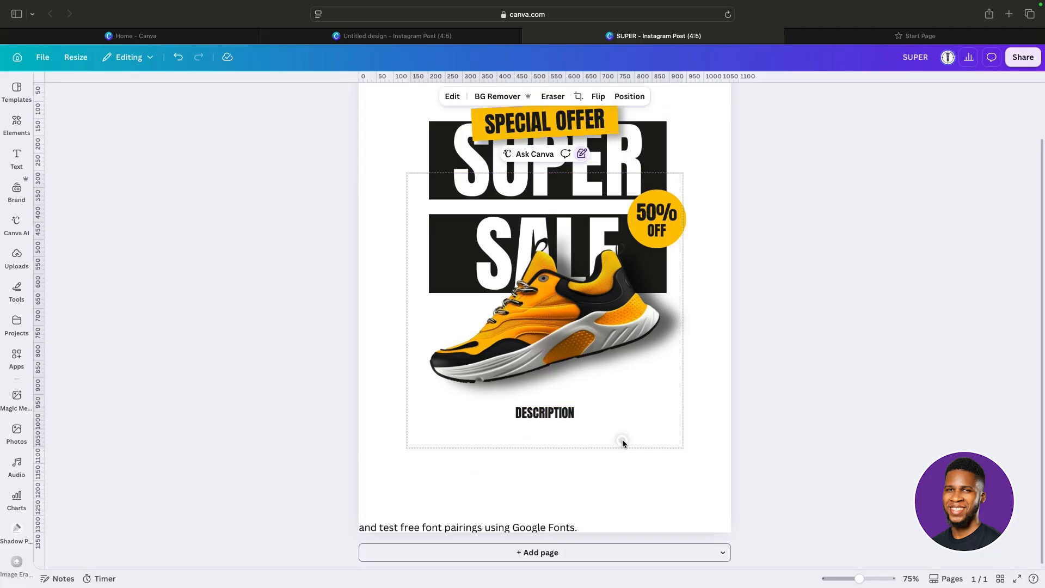
Move the "Discover and test free font pairings" paragraph up and center it directly under the "DESCRIPTION" heading.
left_click(550, 527)
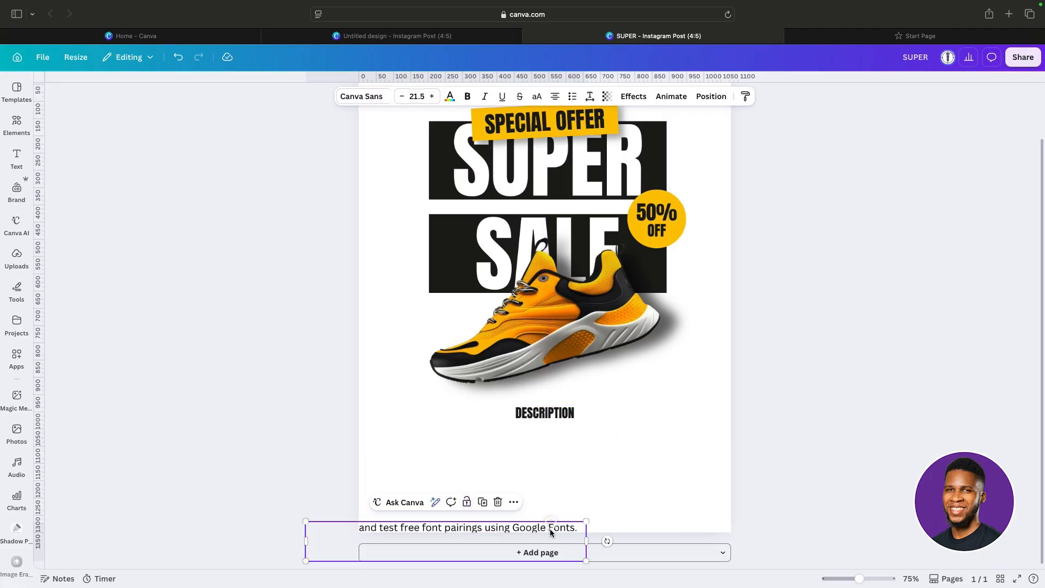
left_click_drag(553, 527, 597, 455)
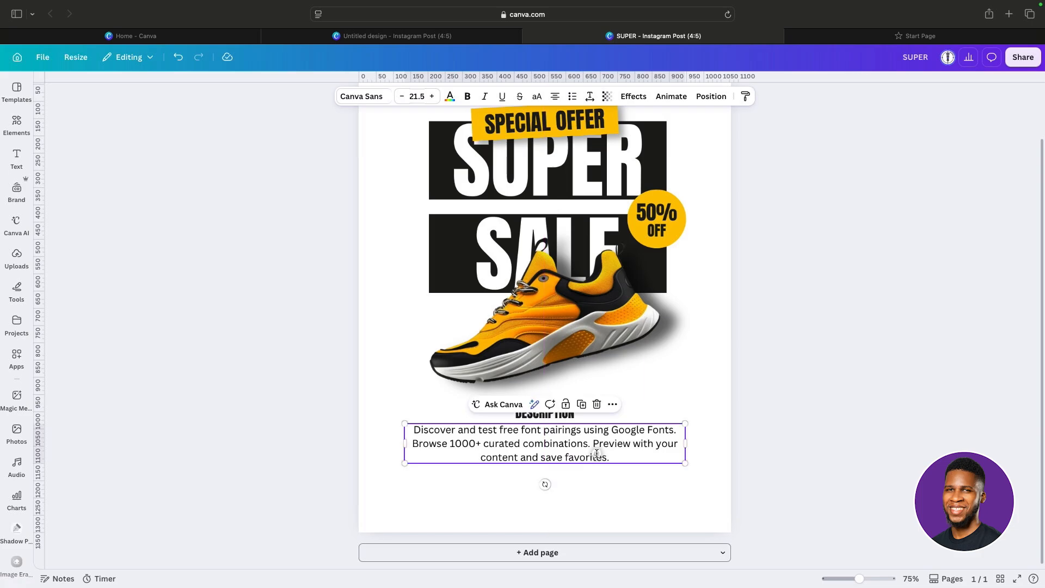
left_click(757, 450)
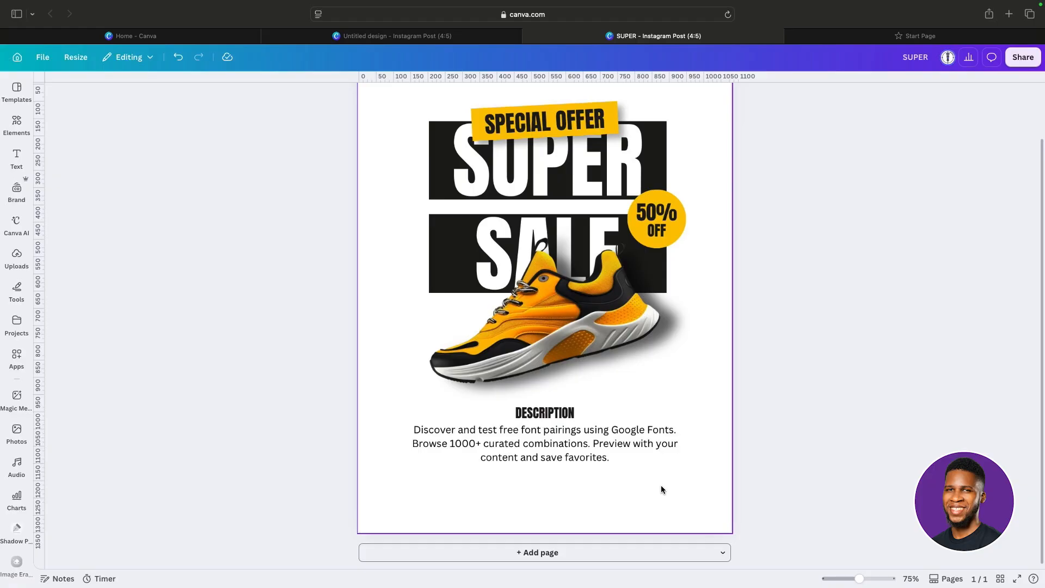
Shrink the "Discover and test free font pairings" paragraph to font size 19 and center it under the "DESCRIPTION" heading.
left_click(681, 460)
left_click_drag(687, 469, 628, 447)
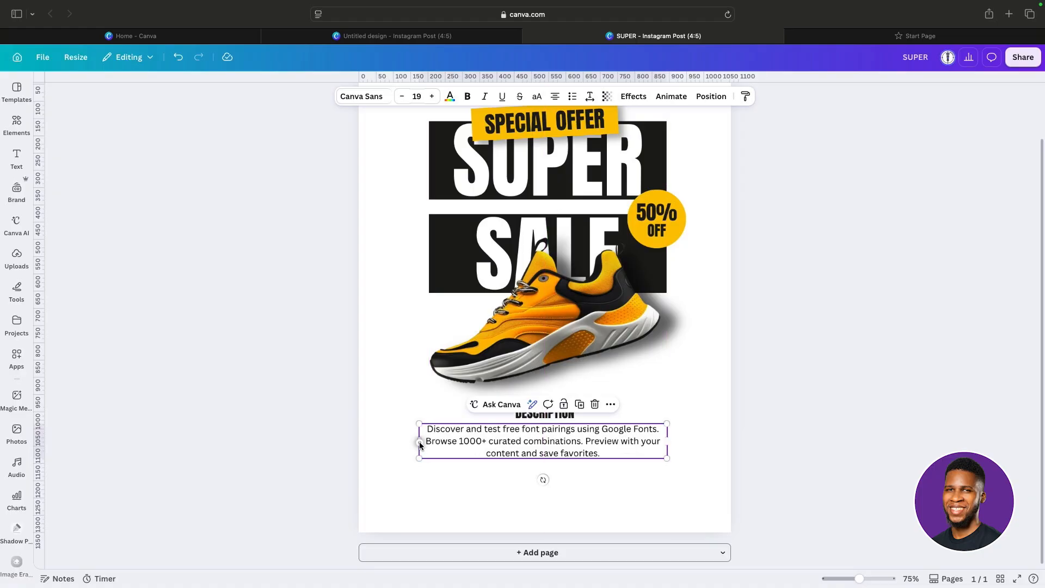
left_click_drag(419, 445, 431, 445)
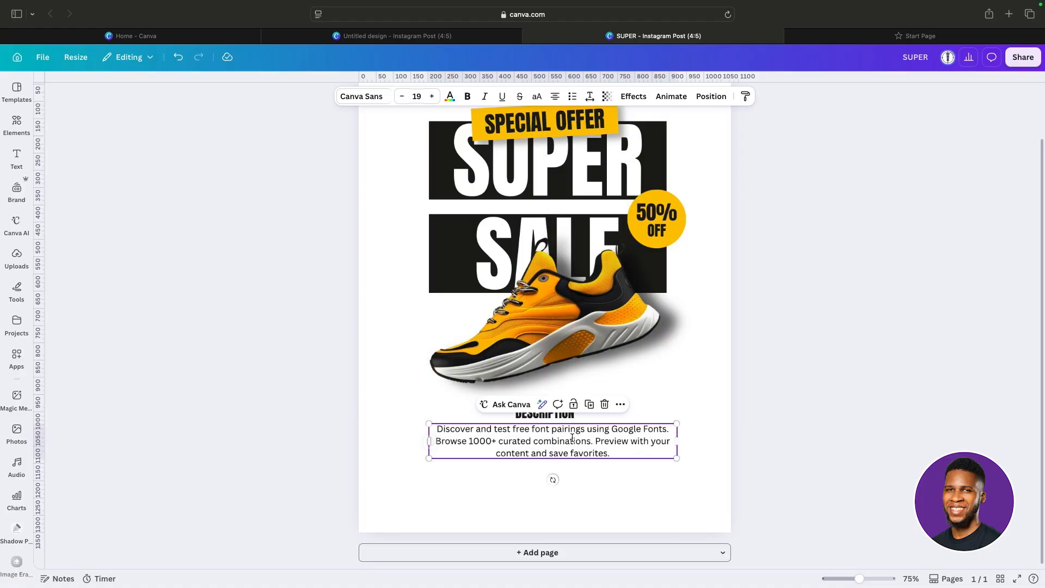
left_click_drag(678, 442, 668, 442)
left_click(732, 436)
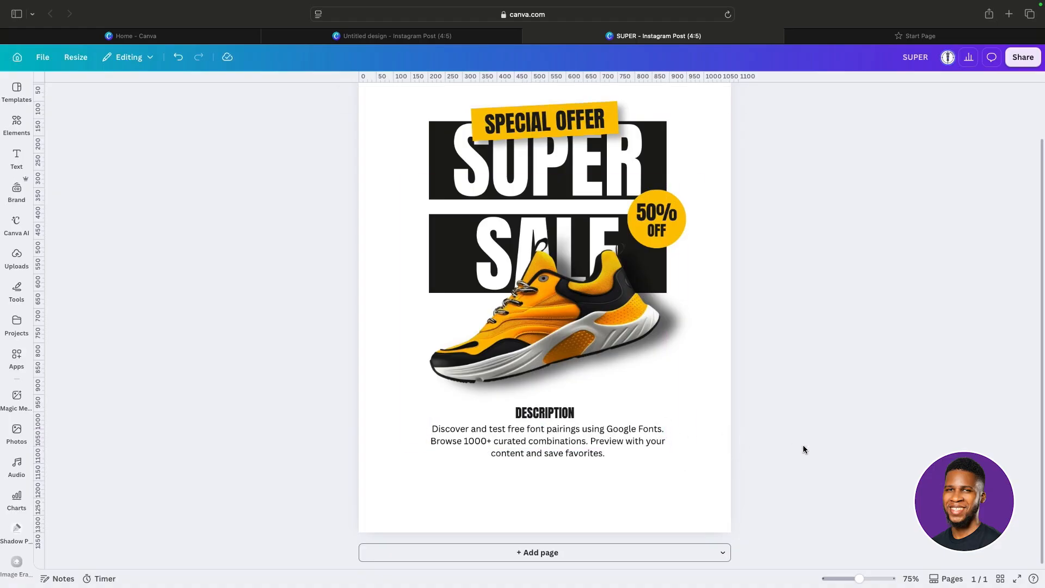
Nudge the description paragraph slightly down to leave a small gap beneath the "DESCRIPTION" heading.
left_click(602, 446)
key("Down")
key("Down")
key("Down")
key("Down")
key("Down")
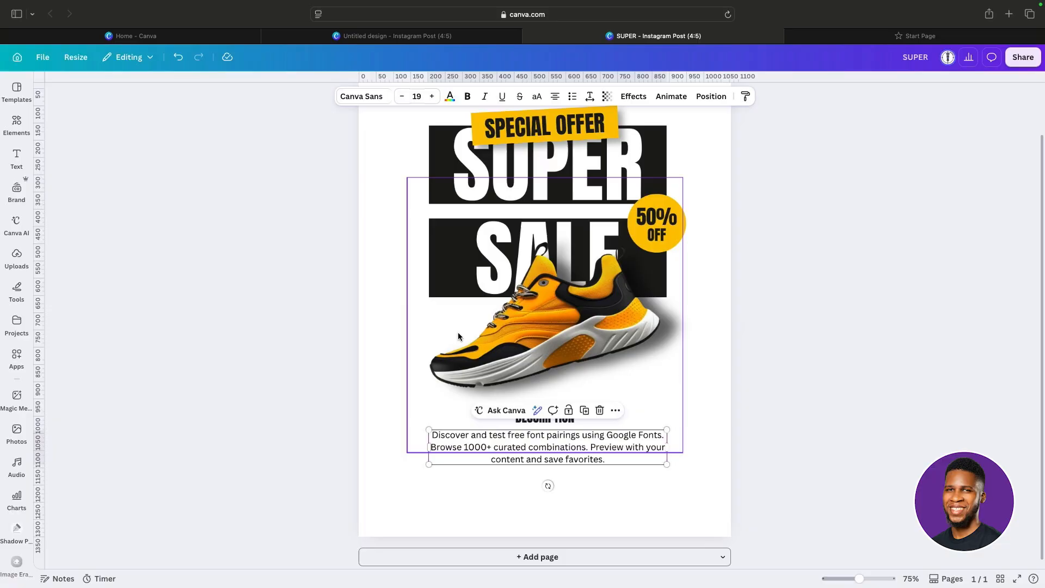
Add a yellow rectangle at the bottom of the page and stretch it across the full page width as a footer band.
left_click(16, 125)
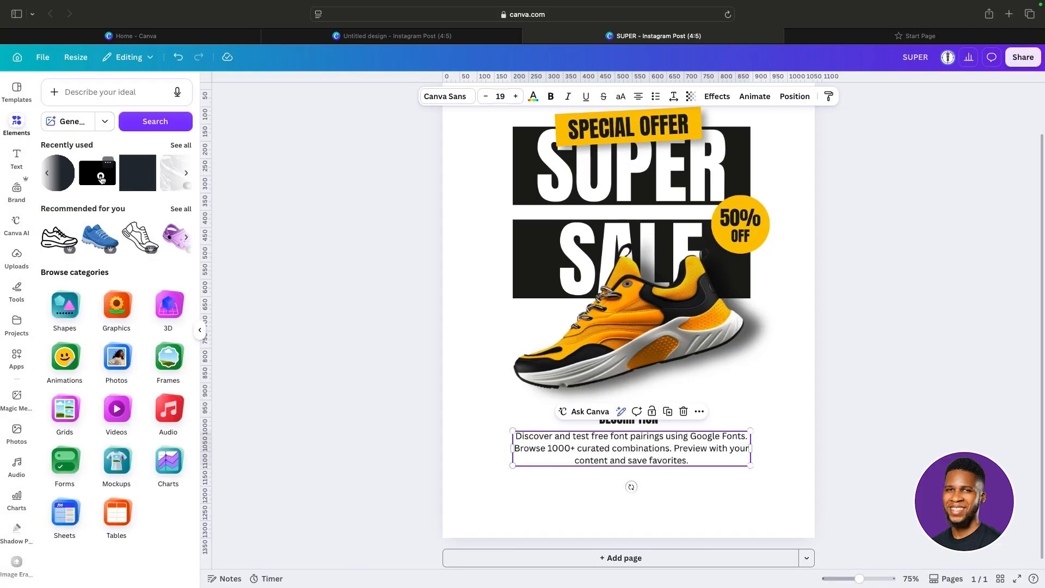
left_click(101, 180)
left_click(199, 327)
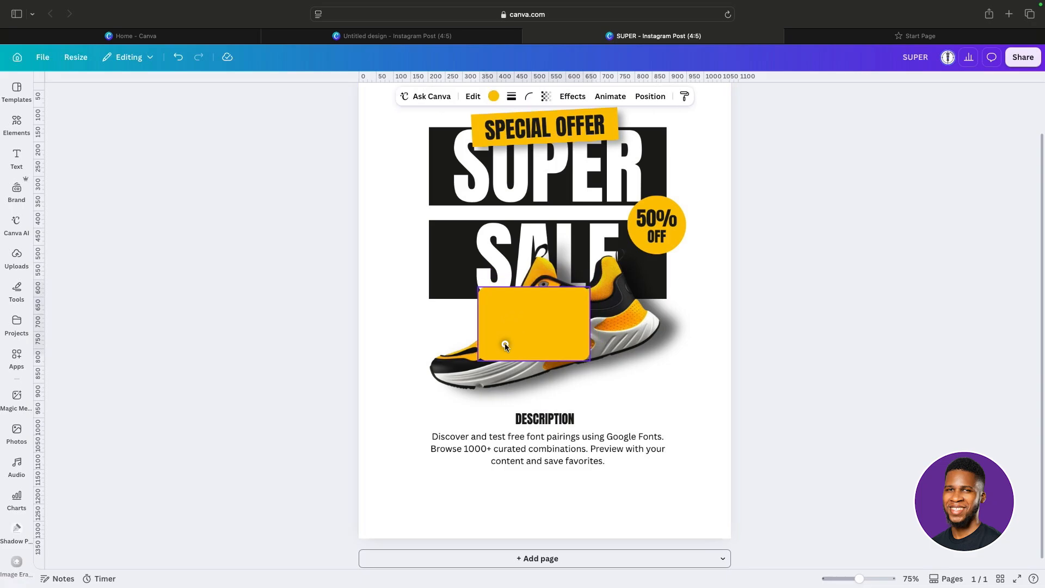
left_click_drag(531, 316, 393, 531)
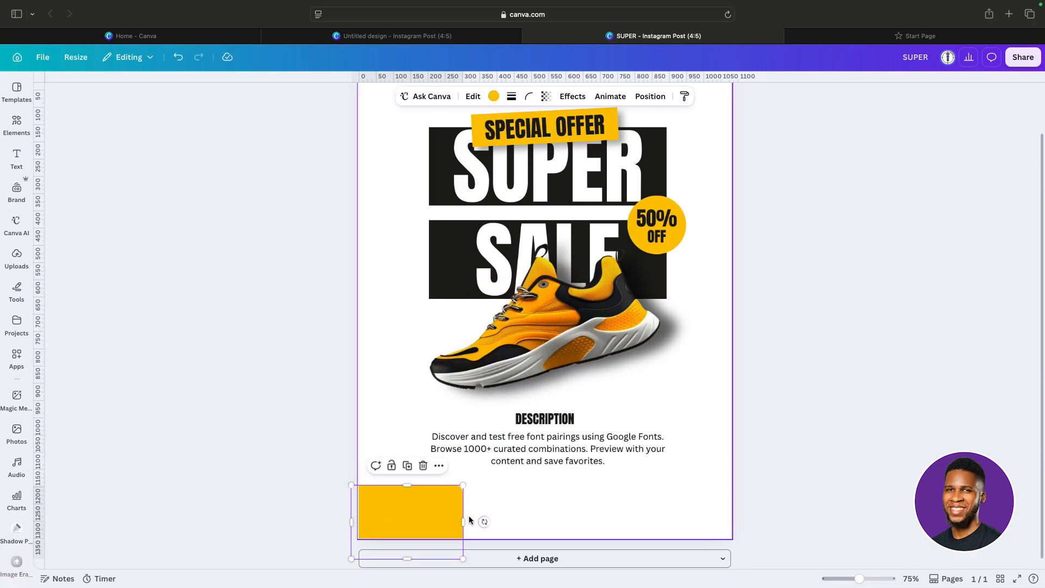
left_click_drag(462, 522, 738, 527)
scroll(644, 507, "down", 1)
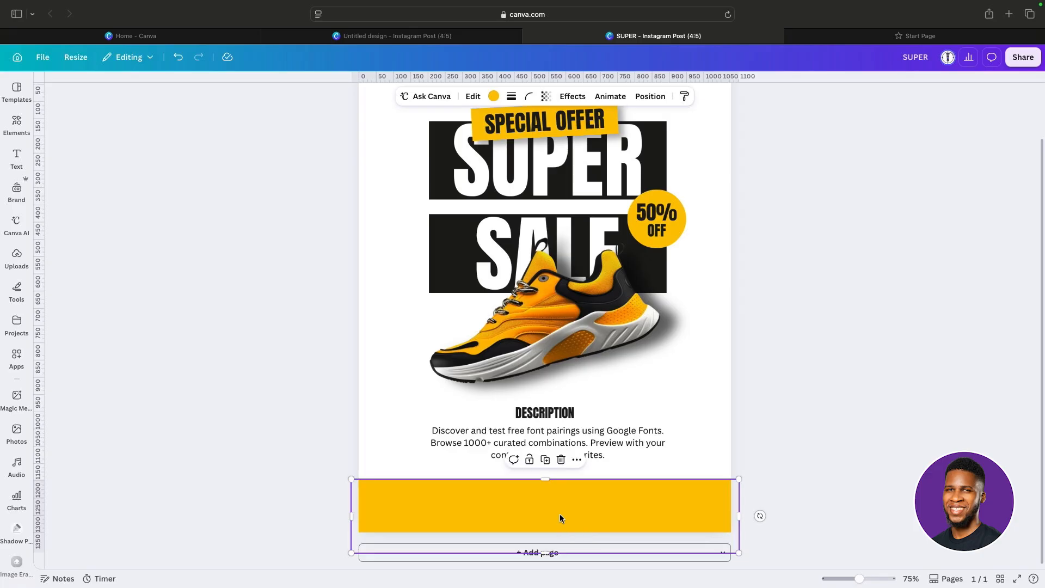
Recolor the footer band with the design's dark near-black and raise it slightly.
left_click(493, 96)
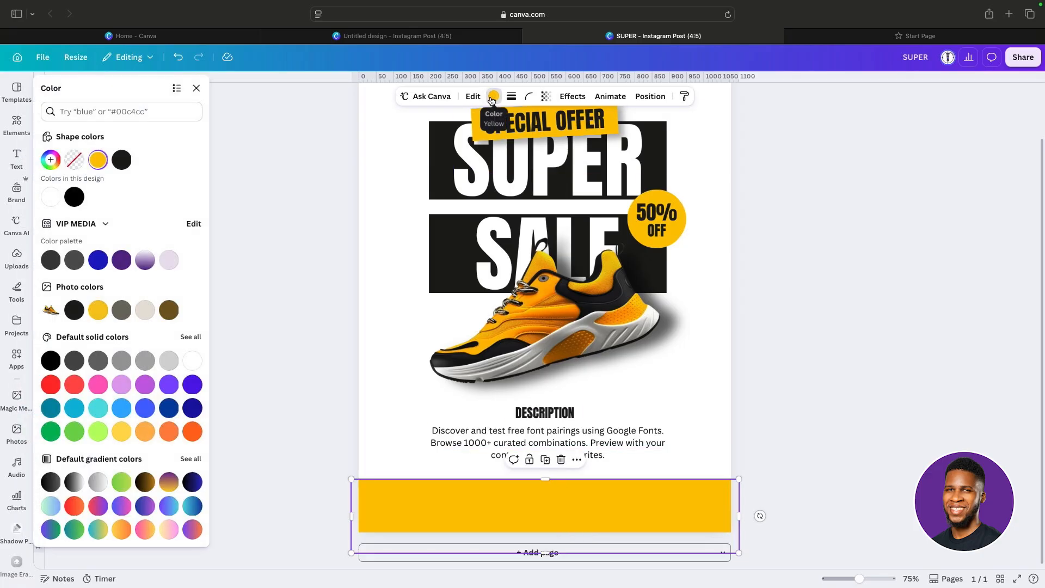
left_click(122, 160)
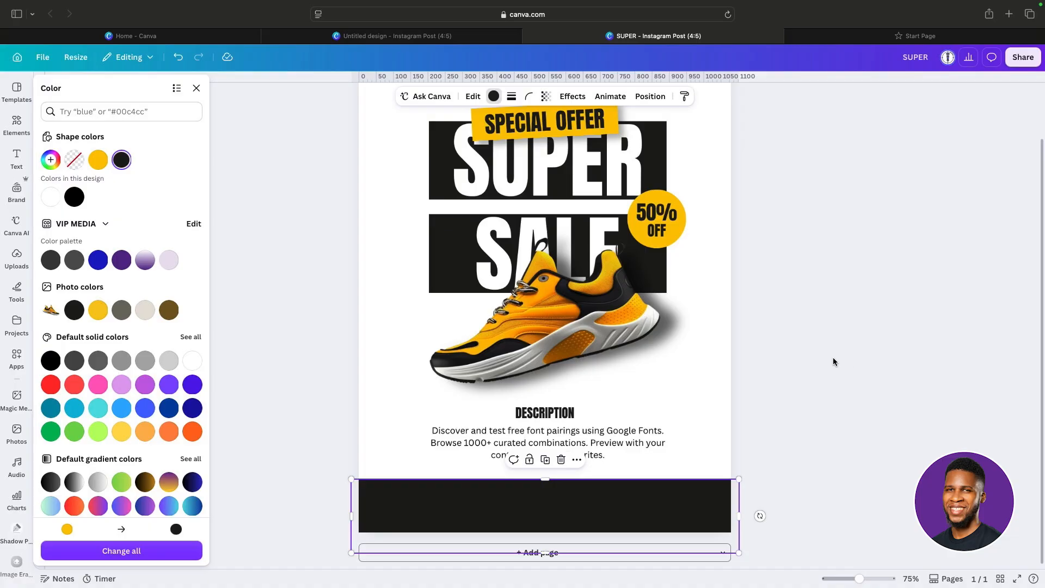
key("Escape")
key("Escape")
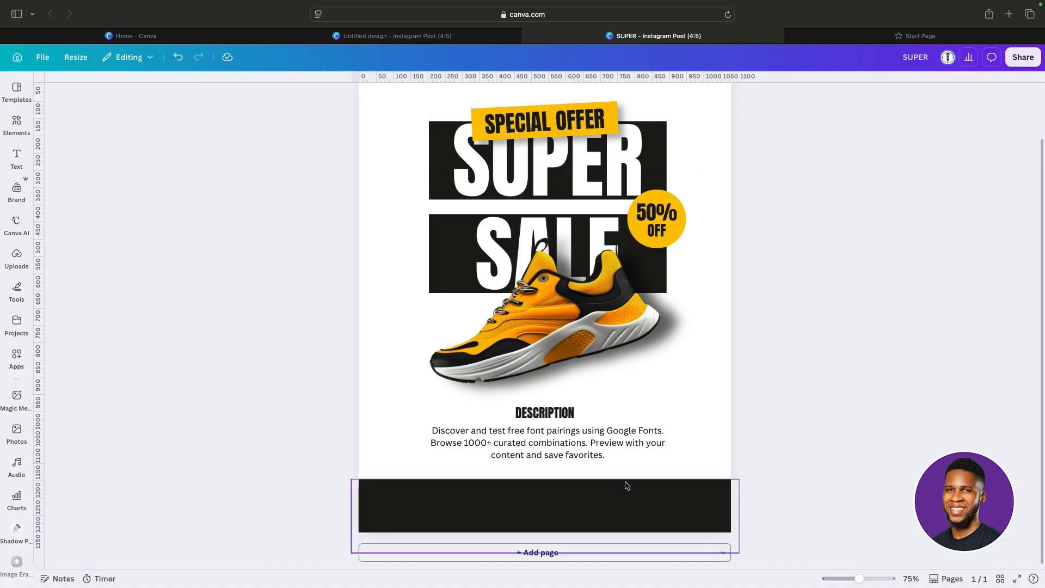
left_click_drag(627, 485, 623, 484)
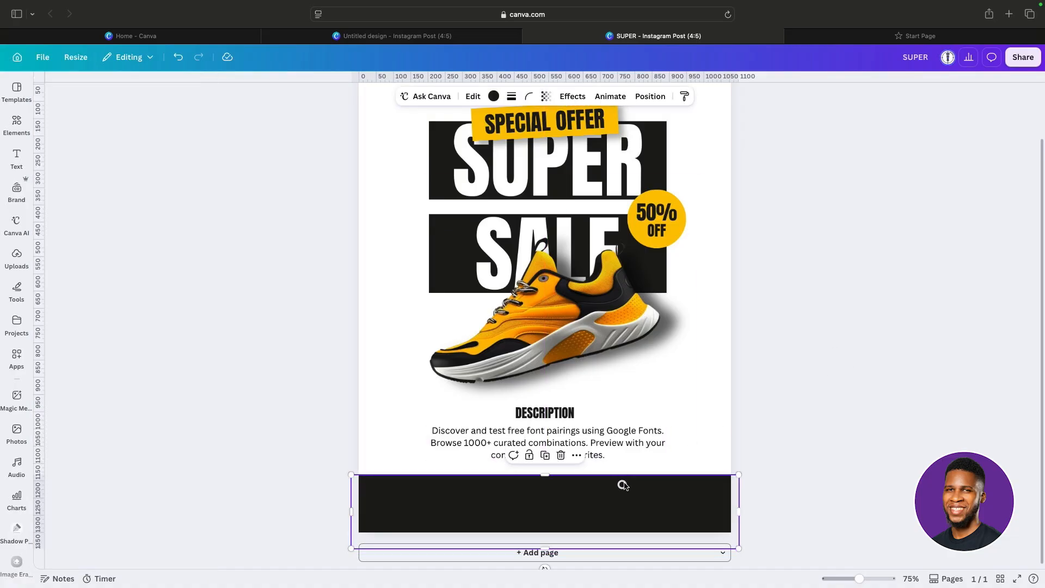
Add a yellow rounded rectangle, flatten it to a button about 325 by 88 px, and center it vertically in the footer band's left half.
left_click(16, 124)
left_click(66, 180)
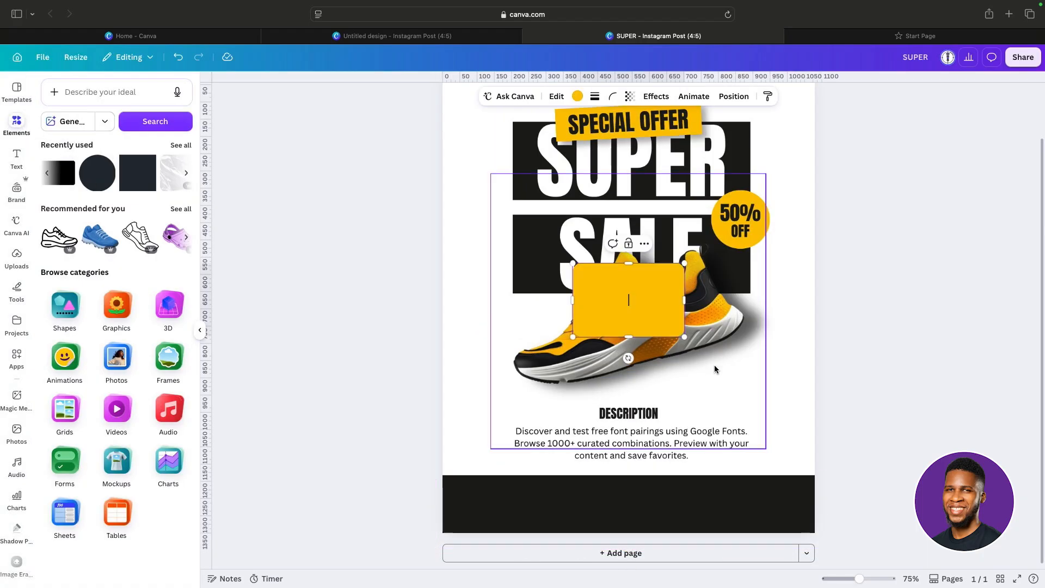
left_click(657, 322)
left_click_drag(657, 323, 561, 492)
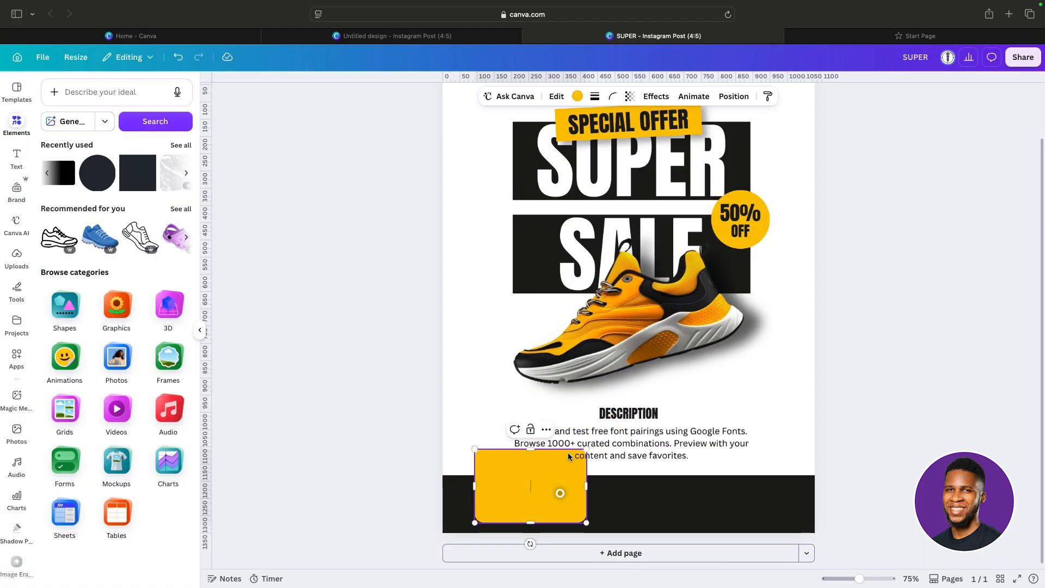
left_click_drag(528, 458, 570, 509)
left_click(655, 503)
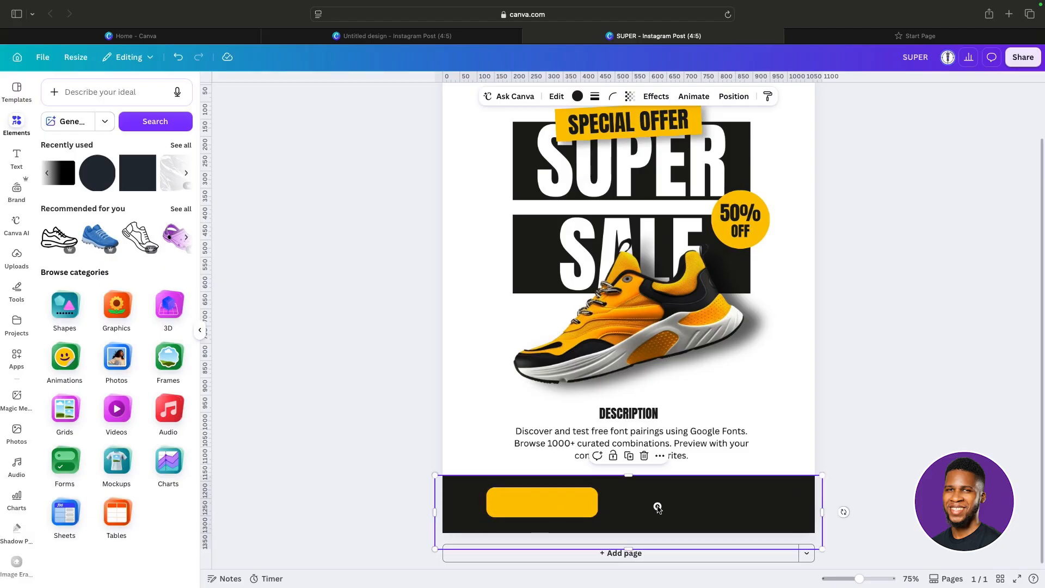
left_click(582, 508)
key("Down")
key("Down")
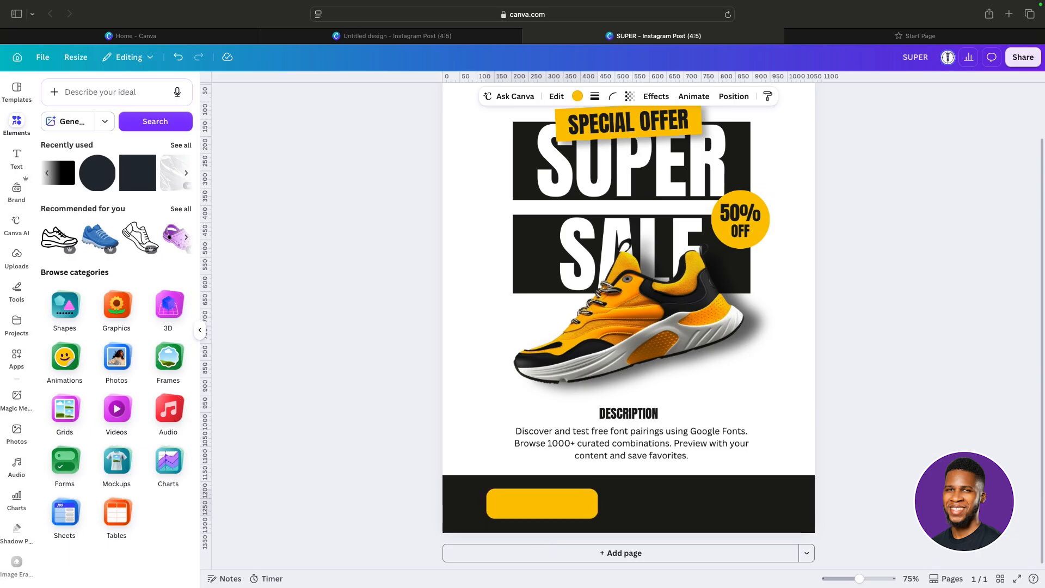
Duplicate the "DESCRIPTION" heading onto the yellow footer button and change the copy's text to "ORDER NOW".
left_click(636, 413)
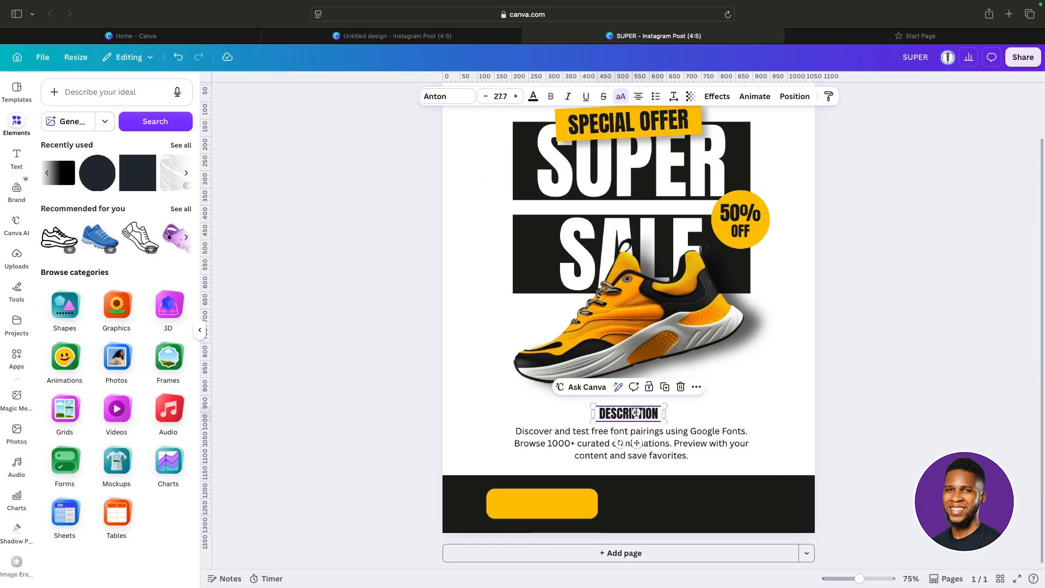
left_click(664, 386)
left_click_drag(654, 421, 557, 505)
double_click(558, 506)
type("OR")
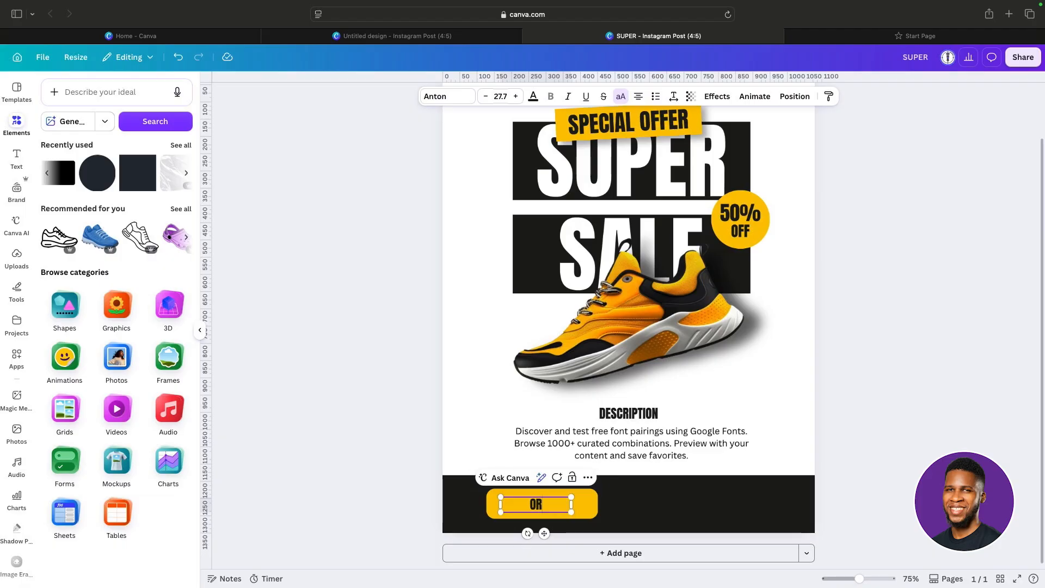
type("DER NOW")
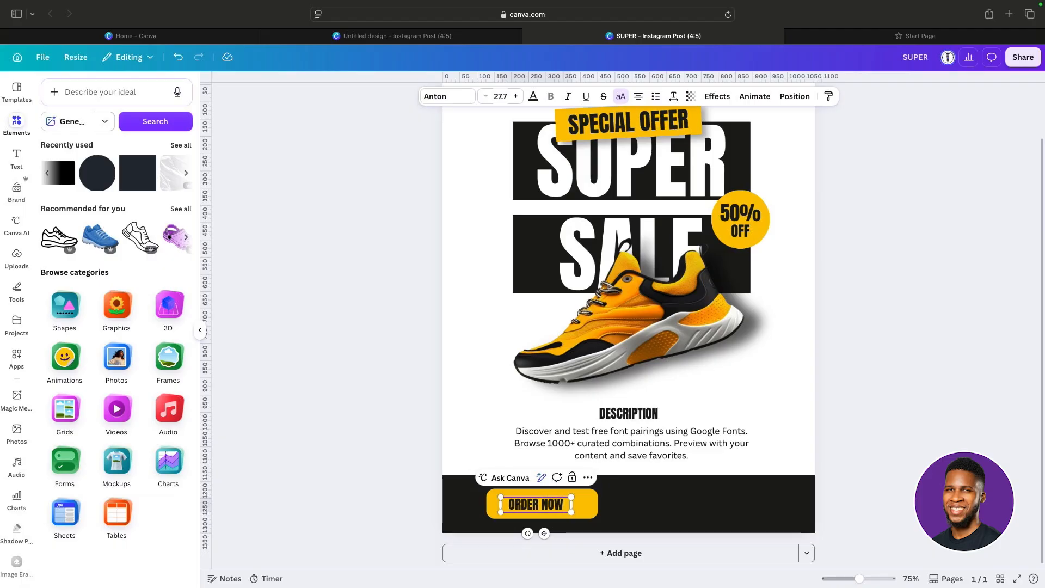
Enlarge the "ORDER NOW" text to font size 38.2 and center it on the yellow button.
left_click(631, 506)
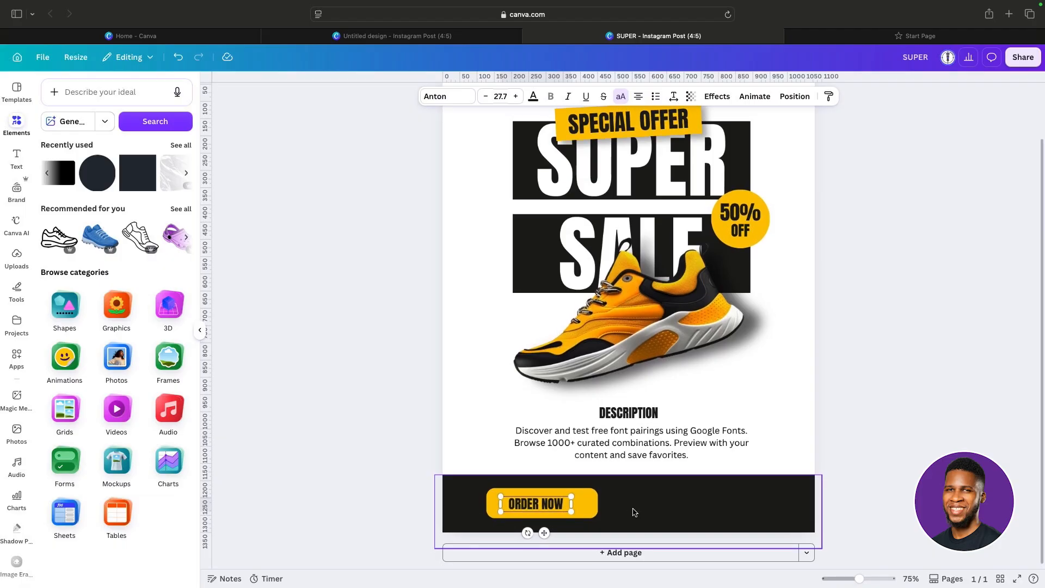
left_click(563, 506)
mouse_move(572, 513)
left_mouse_down()
mouse_move(597, 520)
mouse_move(576, 507)
left_mouse_up()
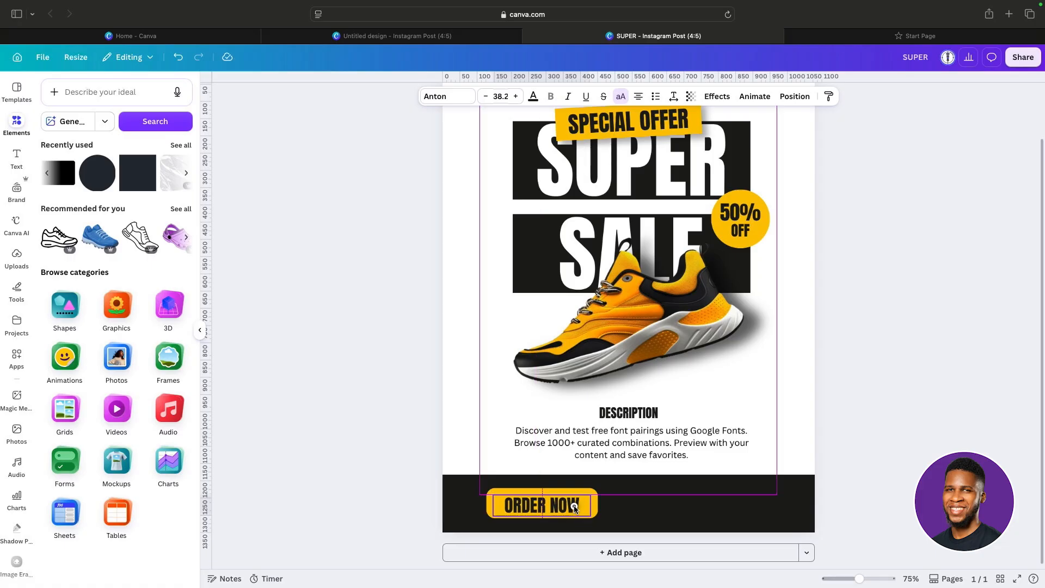
left_click(652, 507)
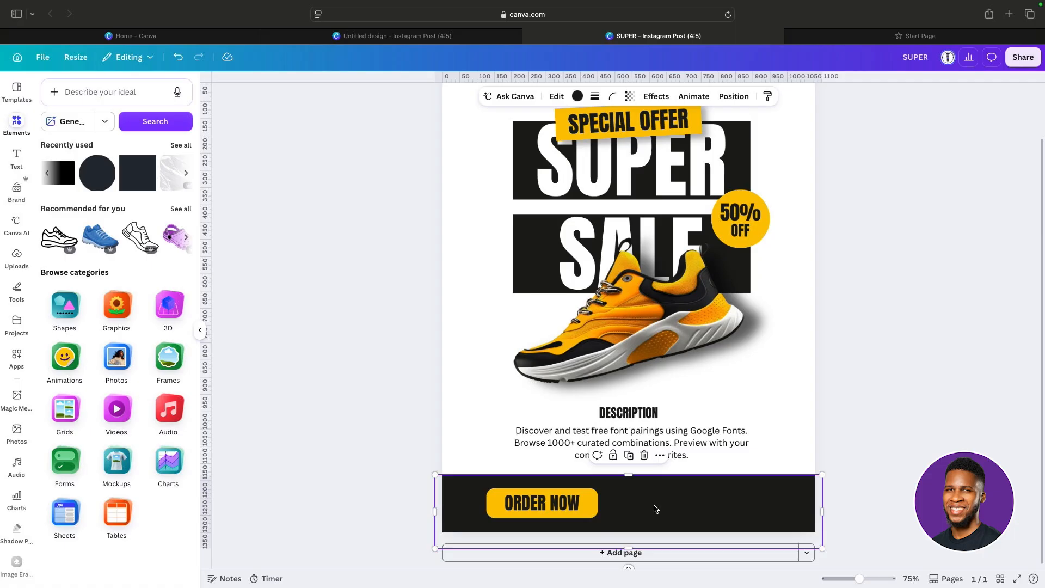
left_click(563, 502)
key("Escape")
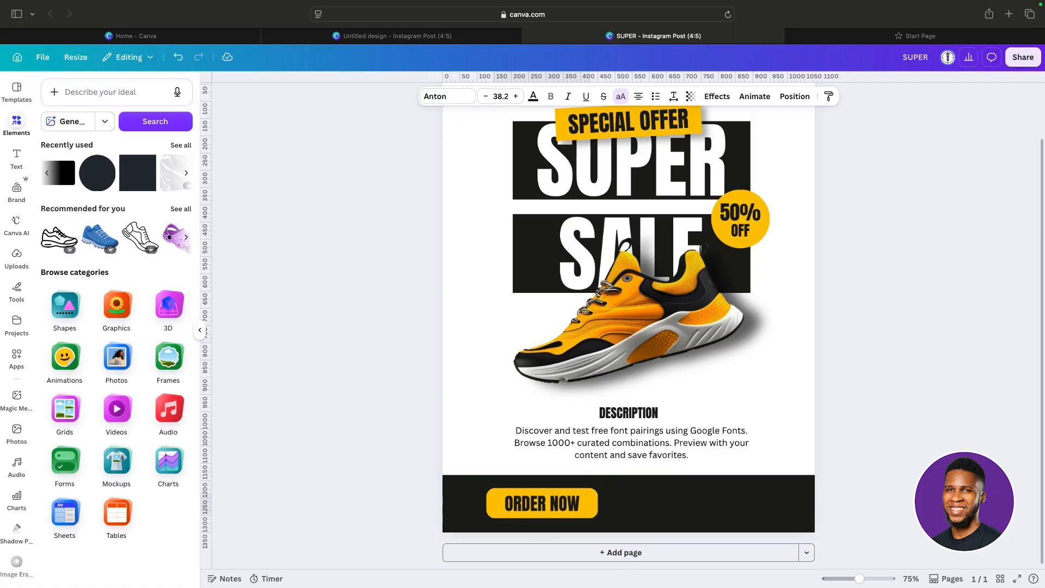
left_click(664, 506)
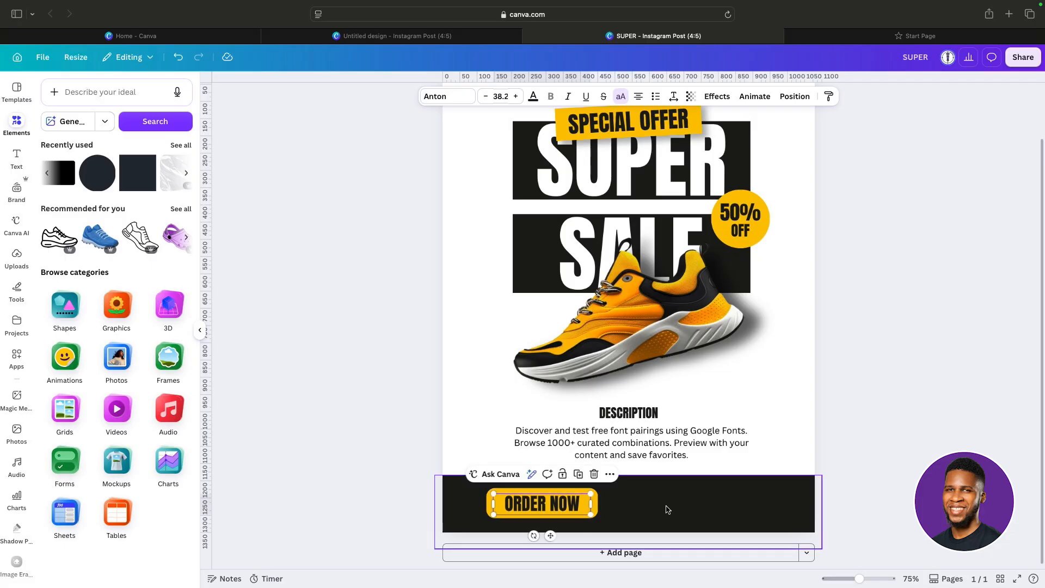
left_click(569, 508)
left_click(398, 435)
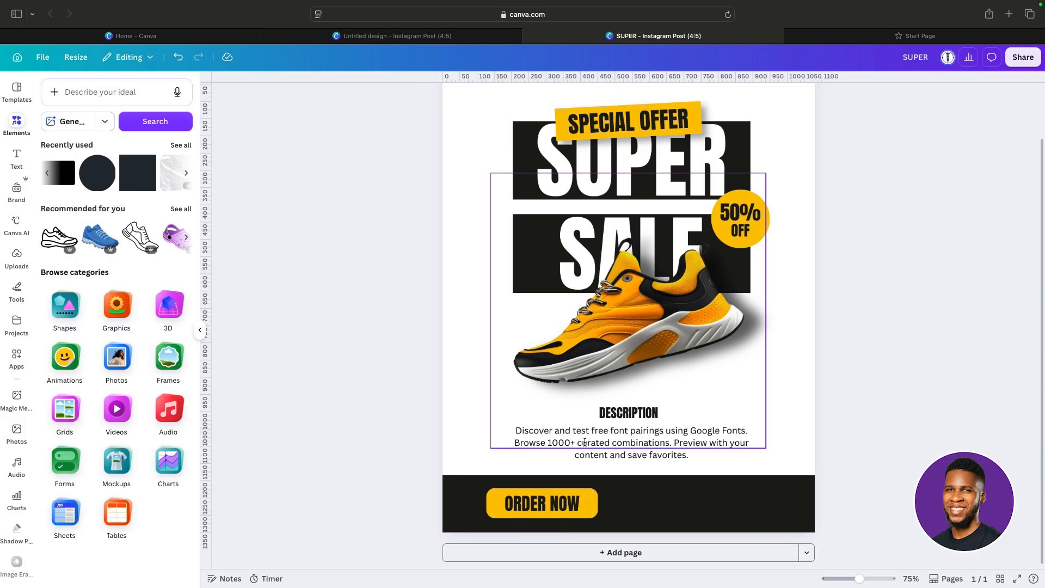
left_click(201, 330)
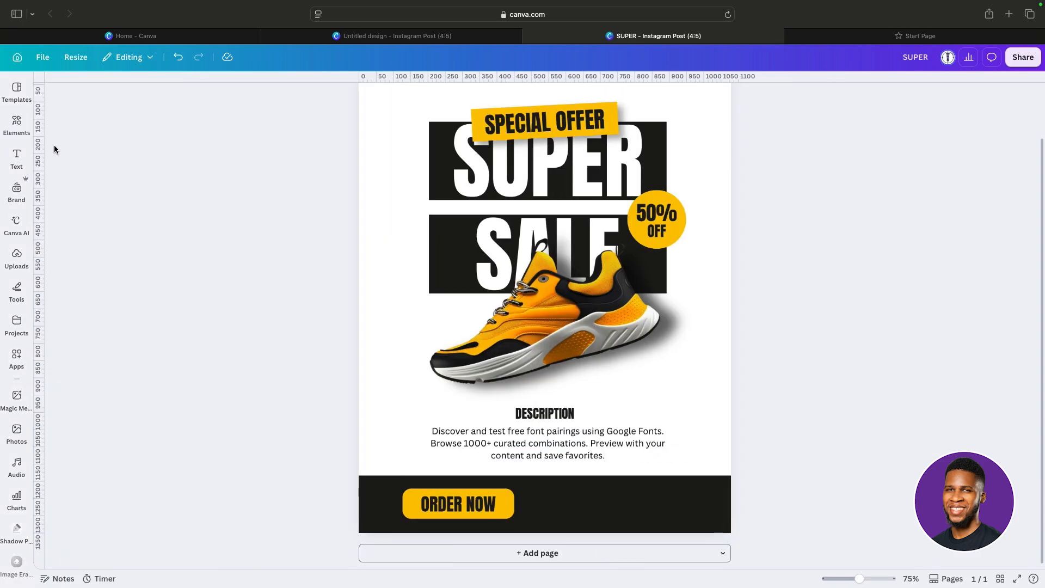
Search the element graphics for "INSTAGRAM ICON" and add the black circular Instagram icon to the page.
left_click(16, 124)
left_click(83, 98)
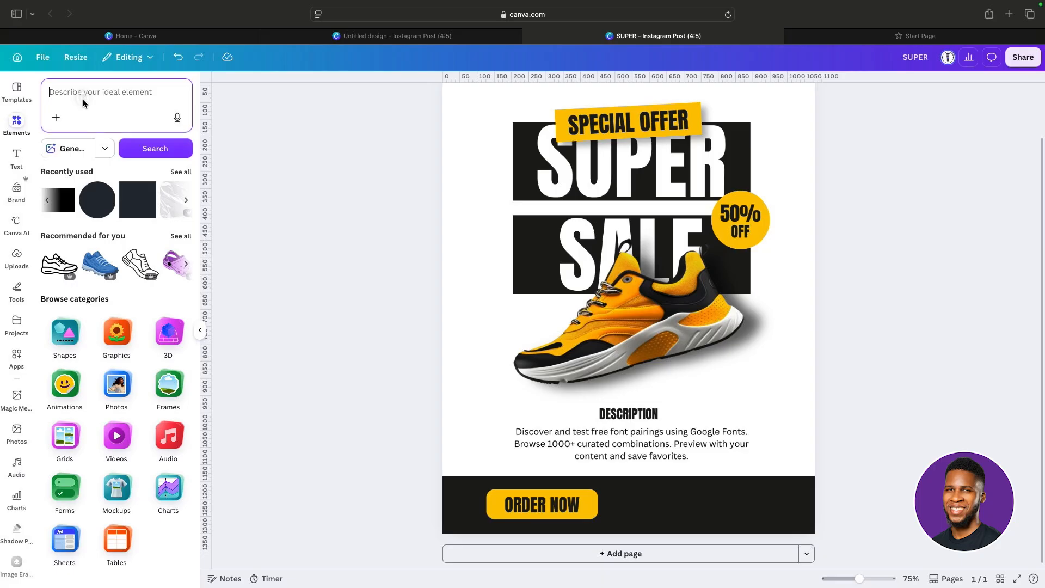
type("inst")
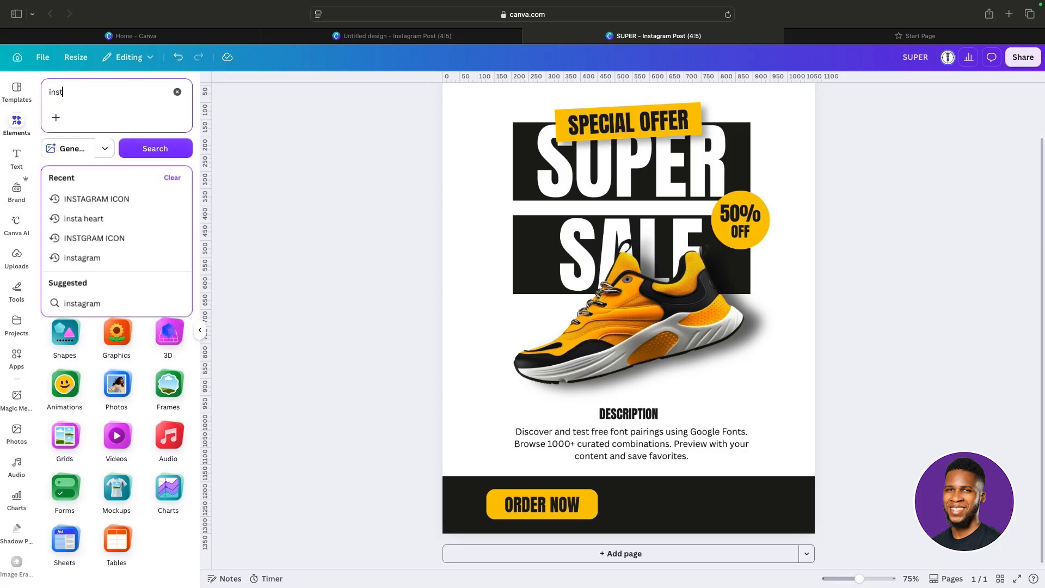
type("agram")
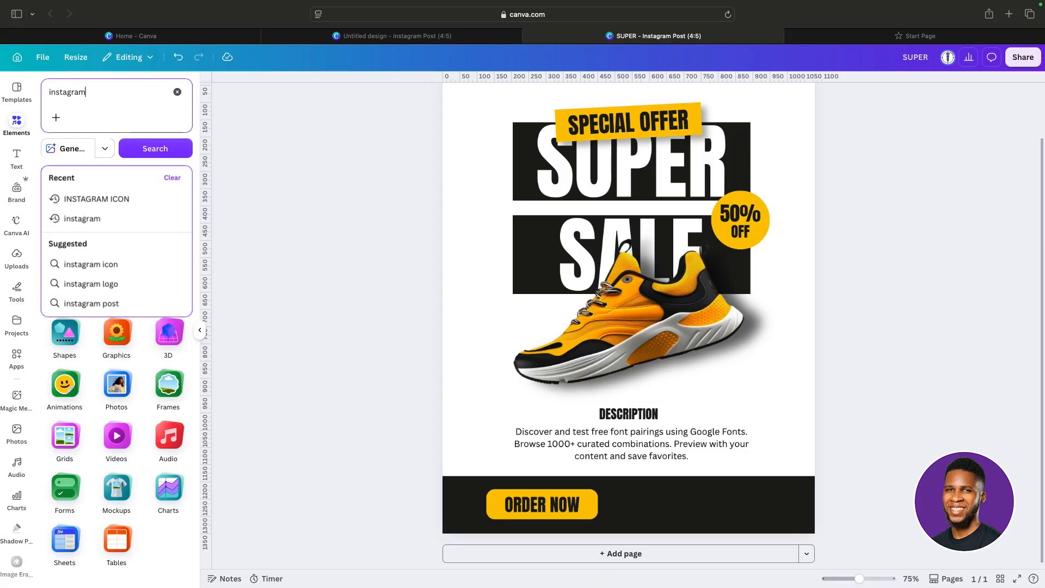
left_click(93, 199)
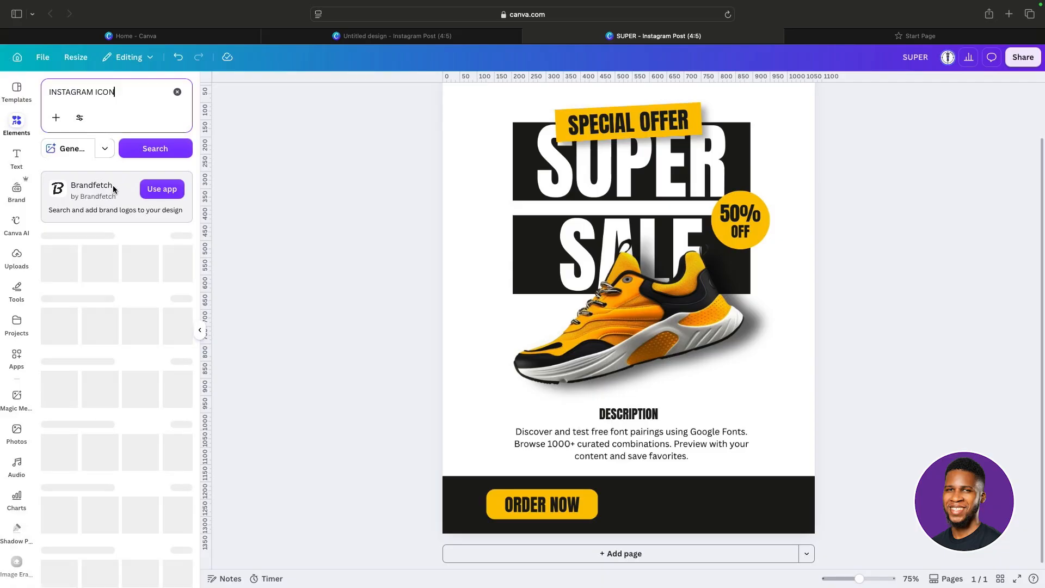
left_click(182, 255)
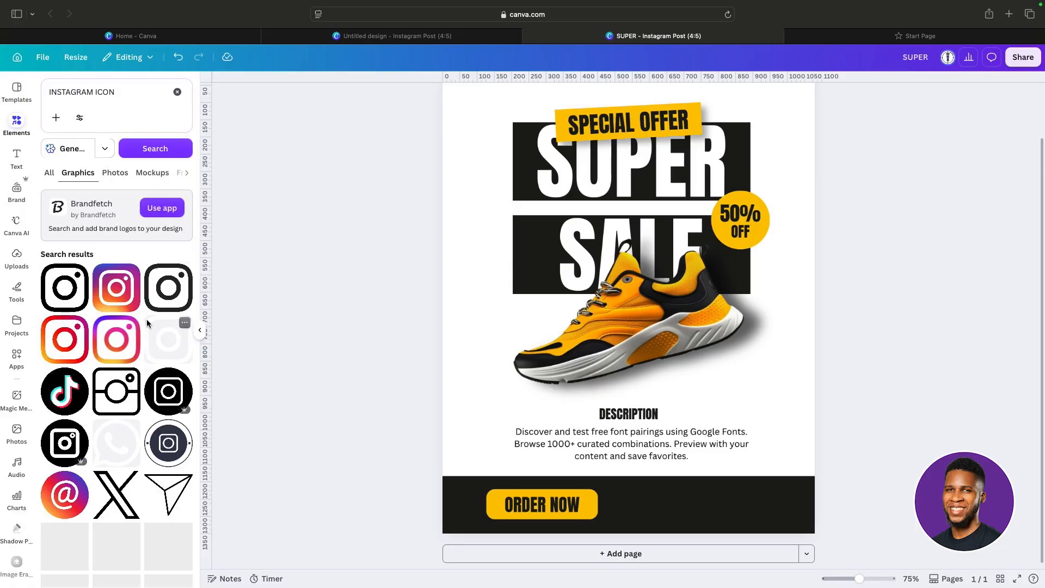
scroll(163, 338, "down", 3)
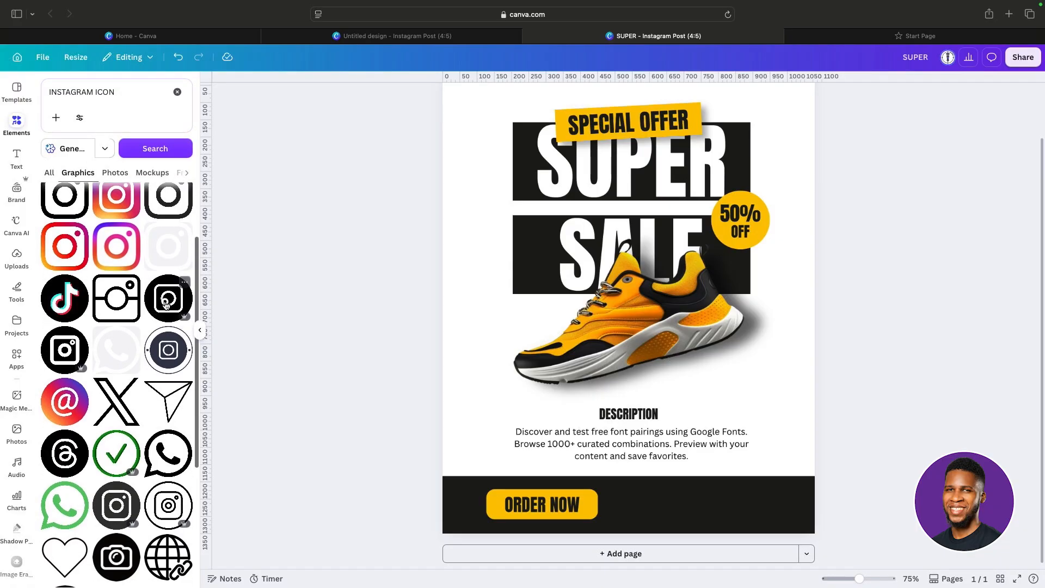
left_click(166, 304)
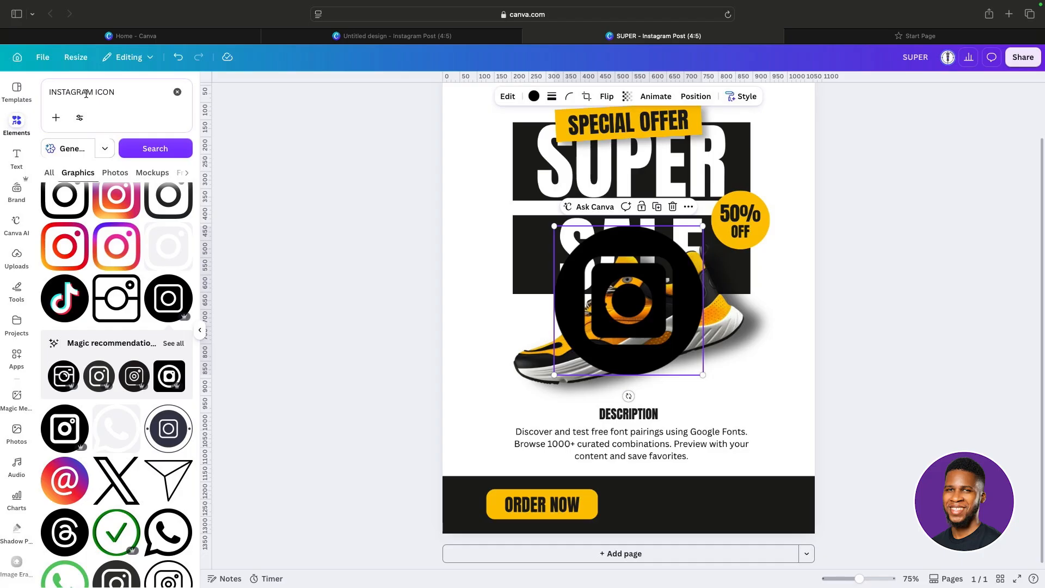
Search the element graphics for "facebook ICON".
left_click_drag(93, 92, 54, 91)
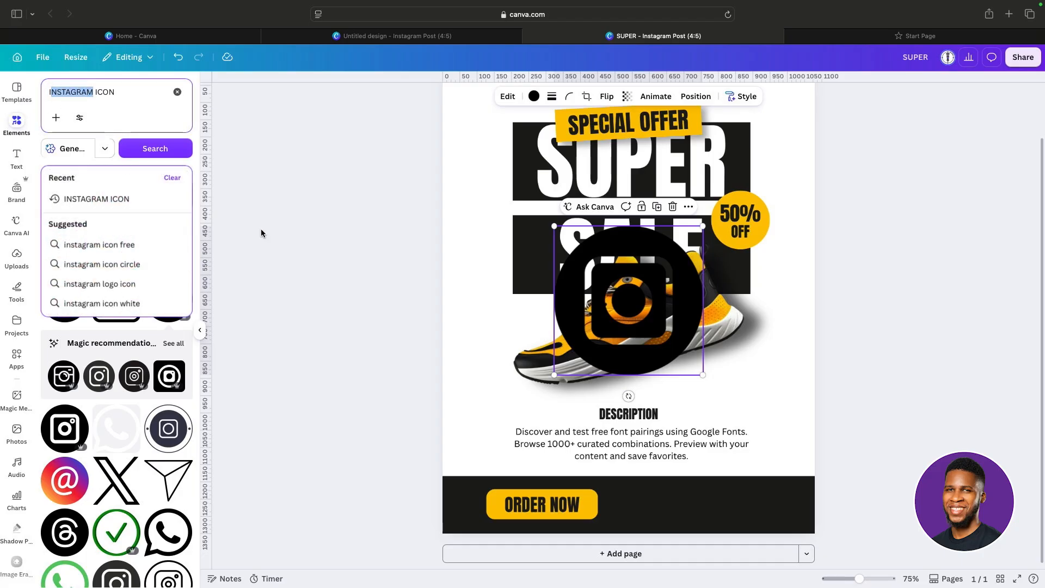
key("BackSpace")
type("fa")
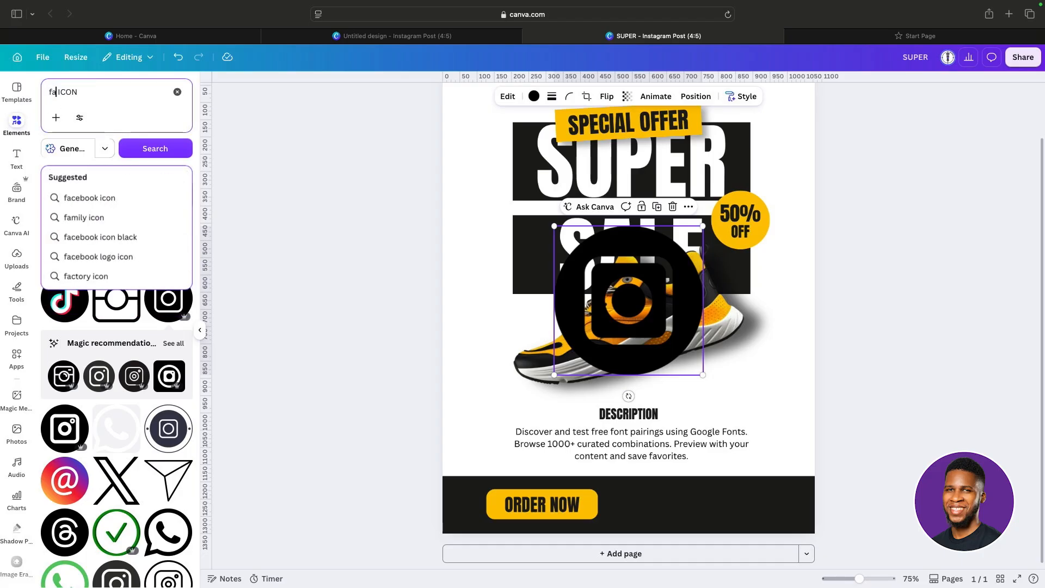
type("cebook")
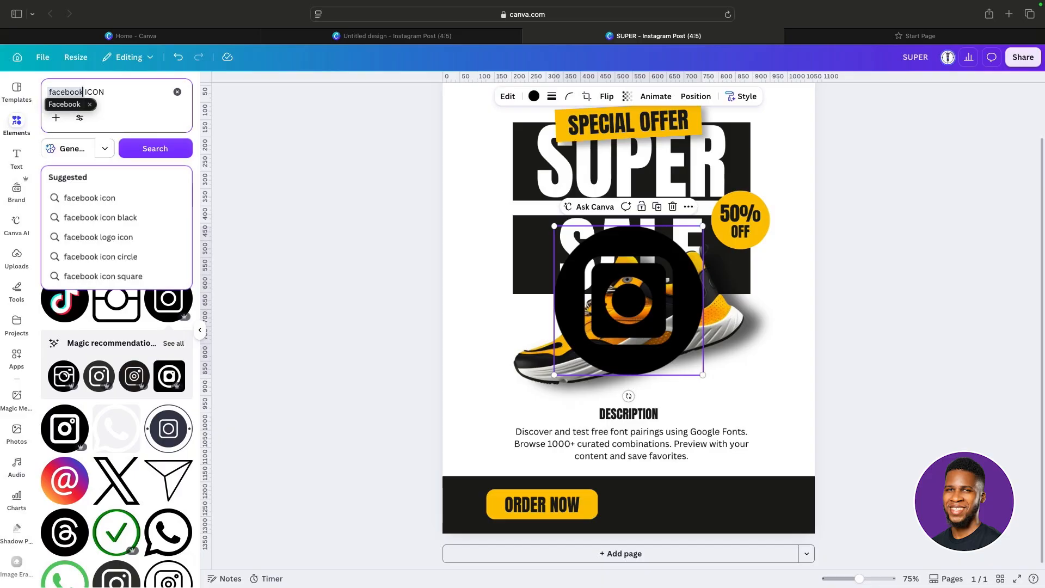
key("Return")
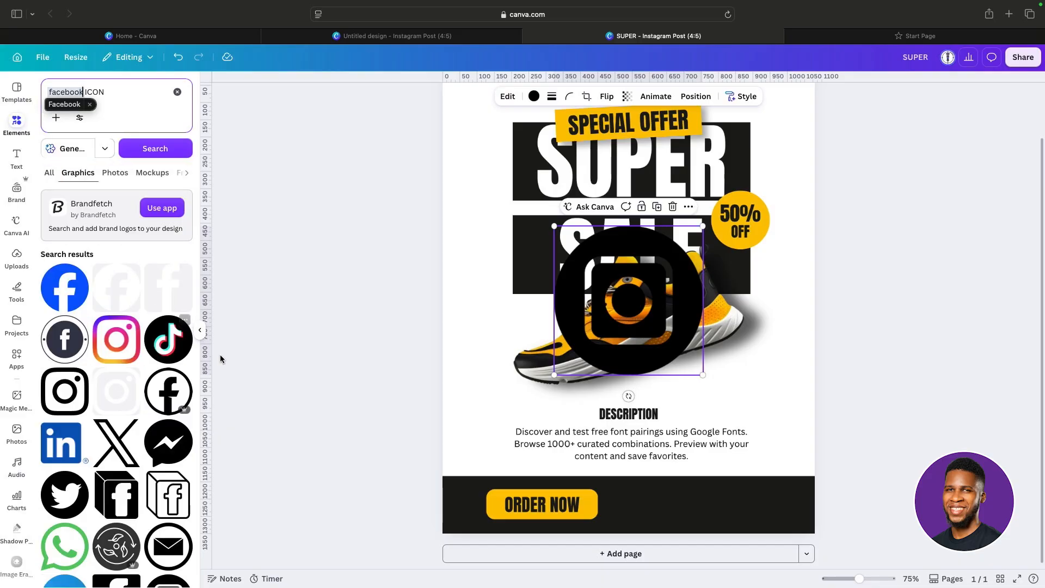
Try the blue Facebook icon on the page, remove it, and add the white circular Facebook icon instead.
scroll(131, 337, "down", 3)
scroll(131, 338, "up", 3)
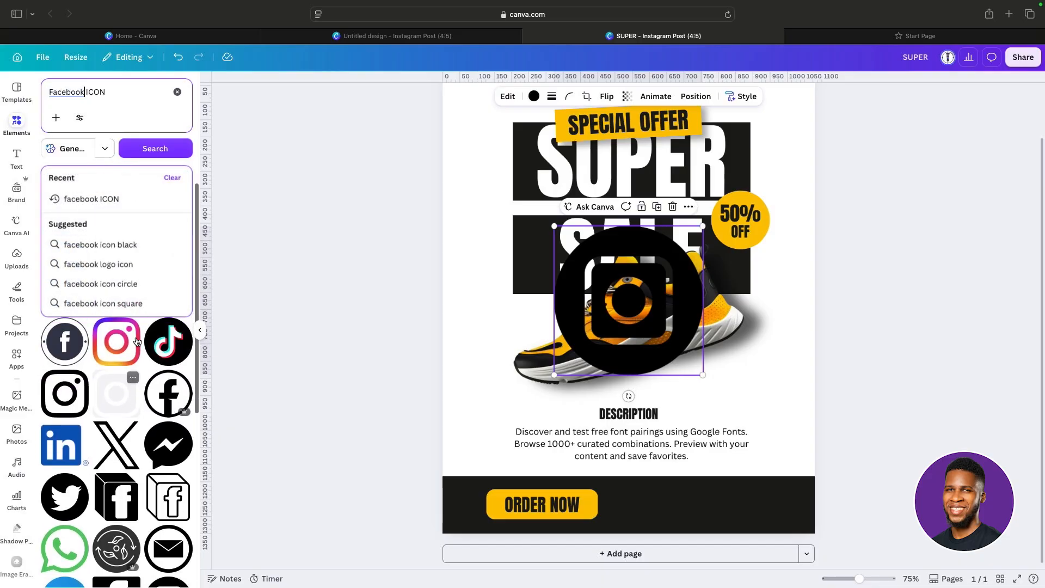
scroll(141, 354, "down", 1)
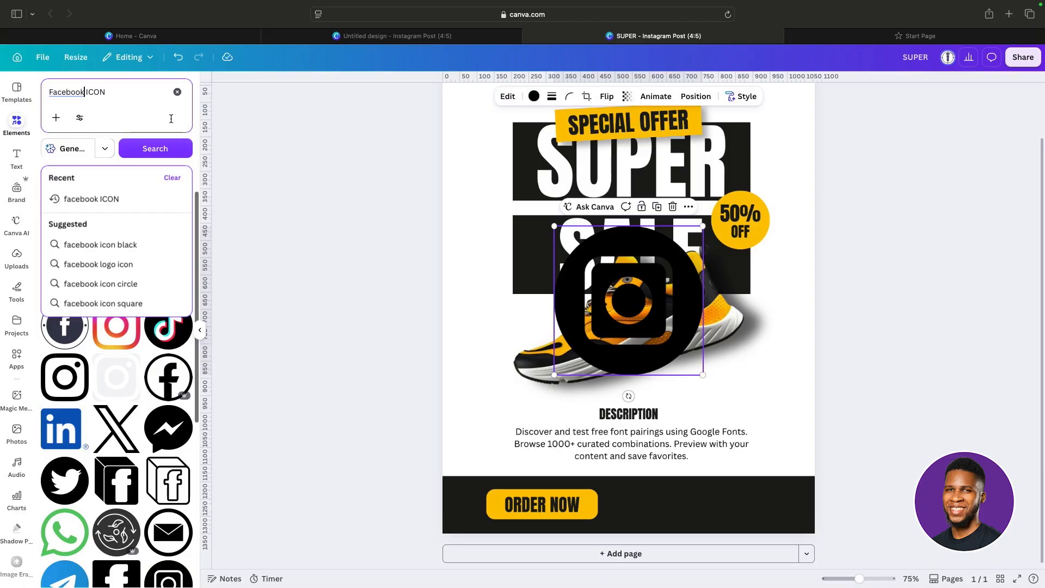
left_click(136, 199)
scroll(153, 308, "down", 5)
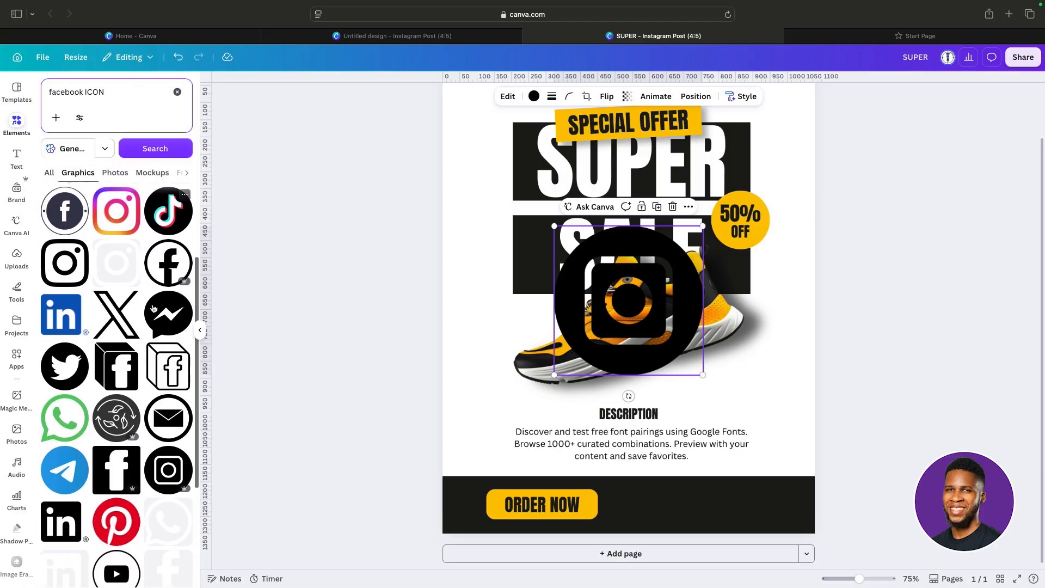
scroll(154, 306, "up", 5)
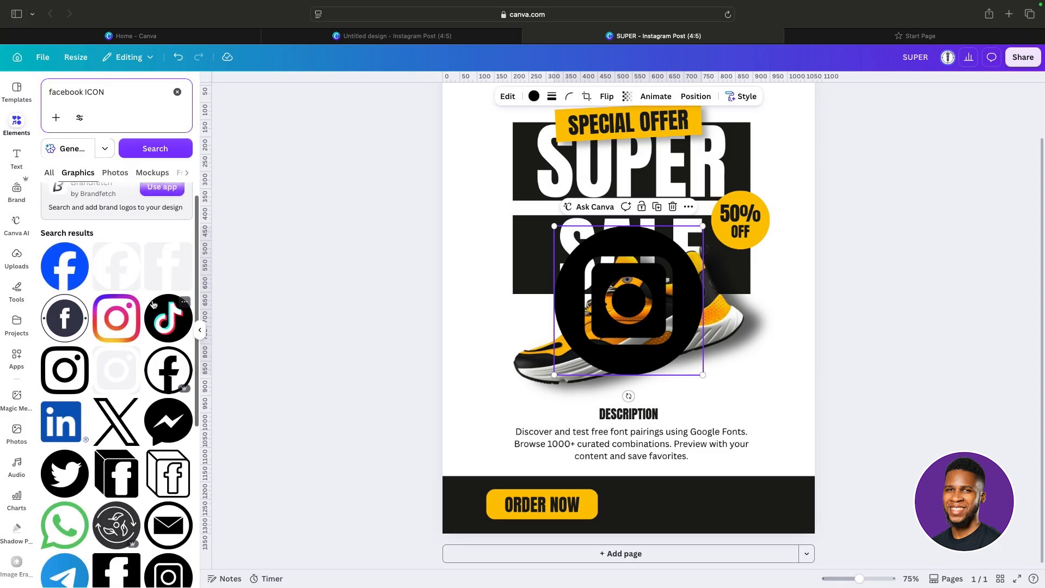
left_click(70, 286)
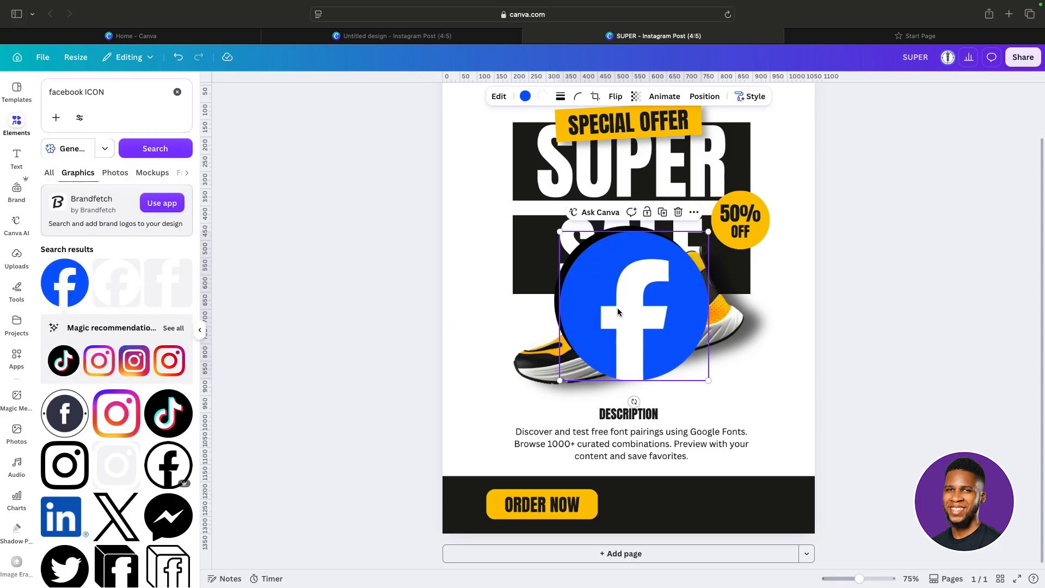
key("Delete")
left_click(107, 277)
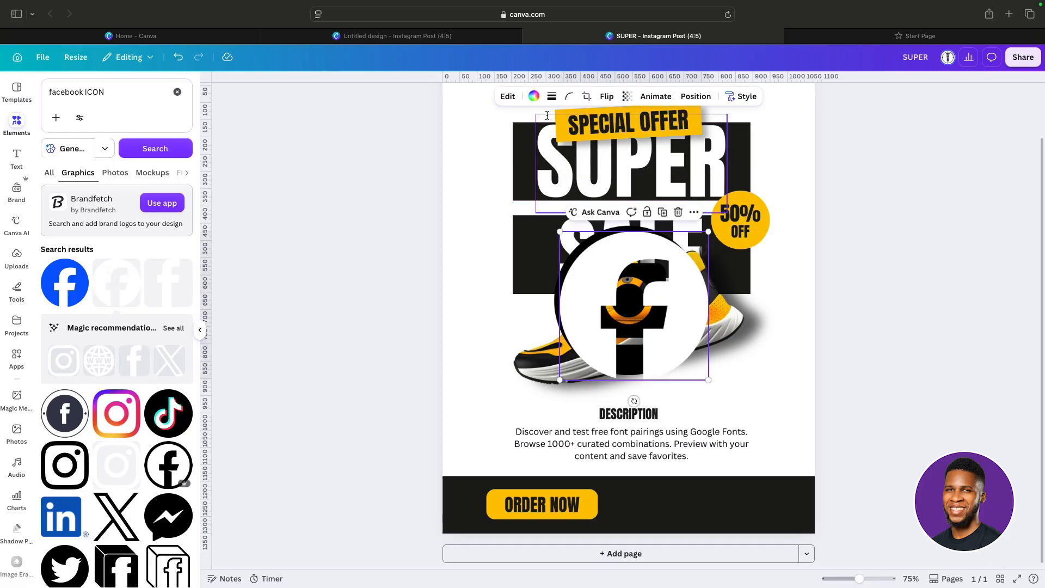
Add the black circular Twitter icon to the page and recolor it white.
left_click_drag(113, 93, 49, 92)
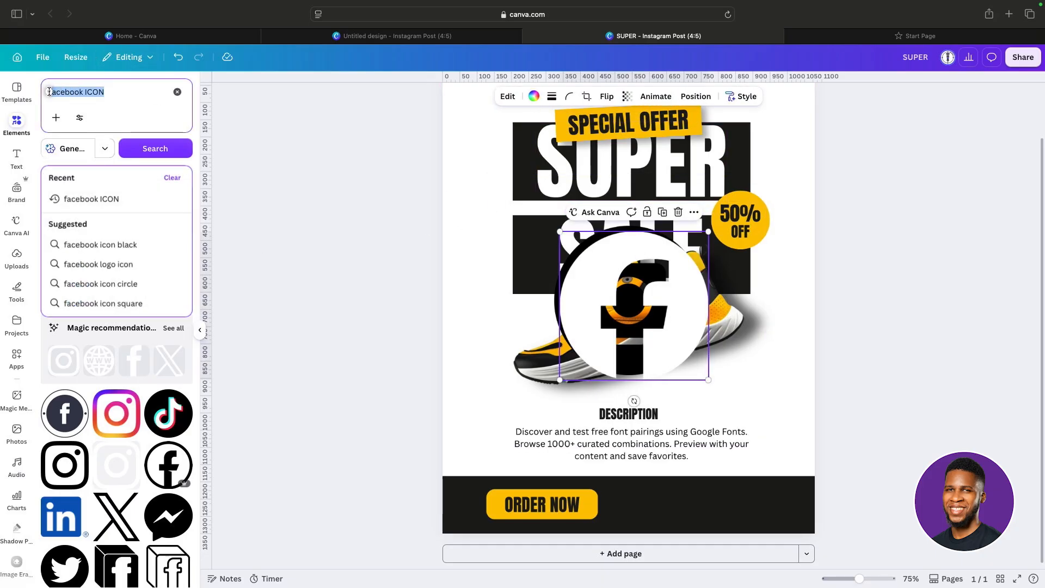
scroll(175, 417, "down", 2)
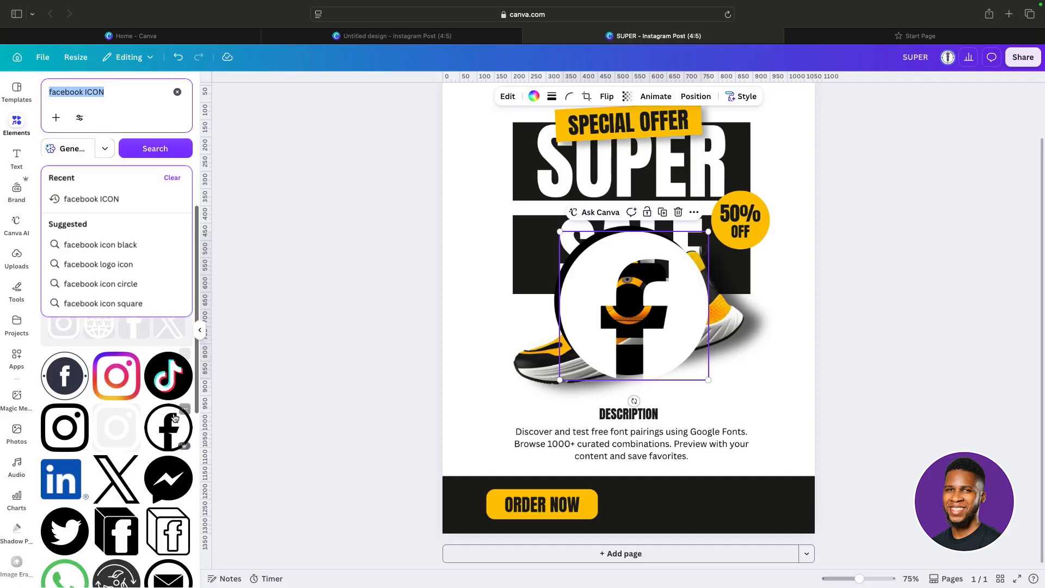
scroll(175, 417, "down", 2)
left_click_drag(63, 444, 578, 276)
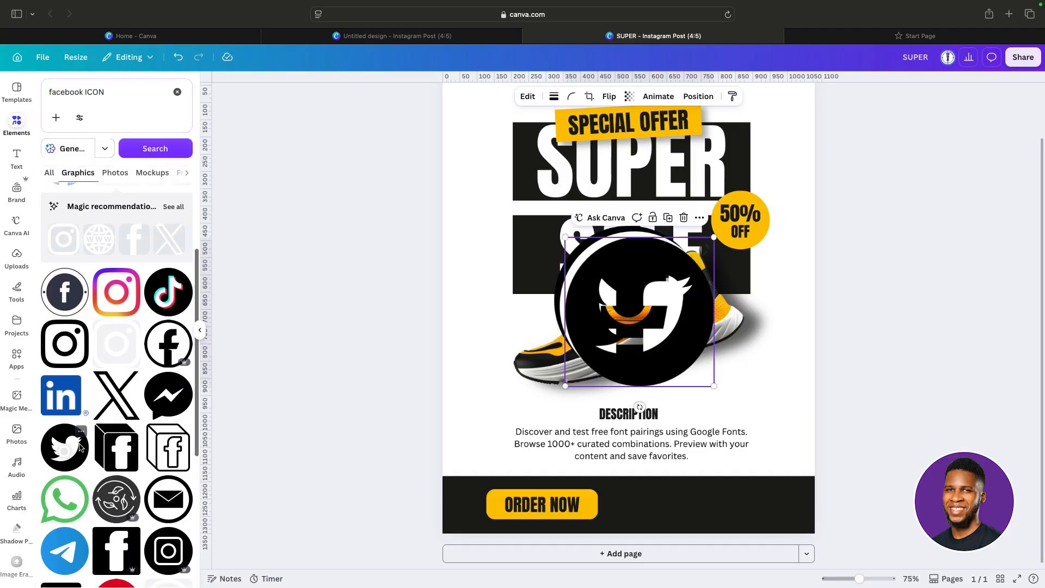
left_click(535, 97)
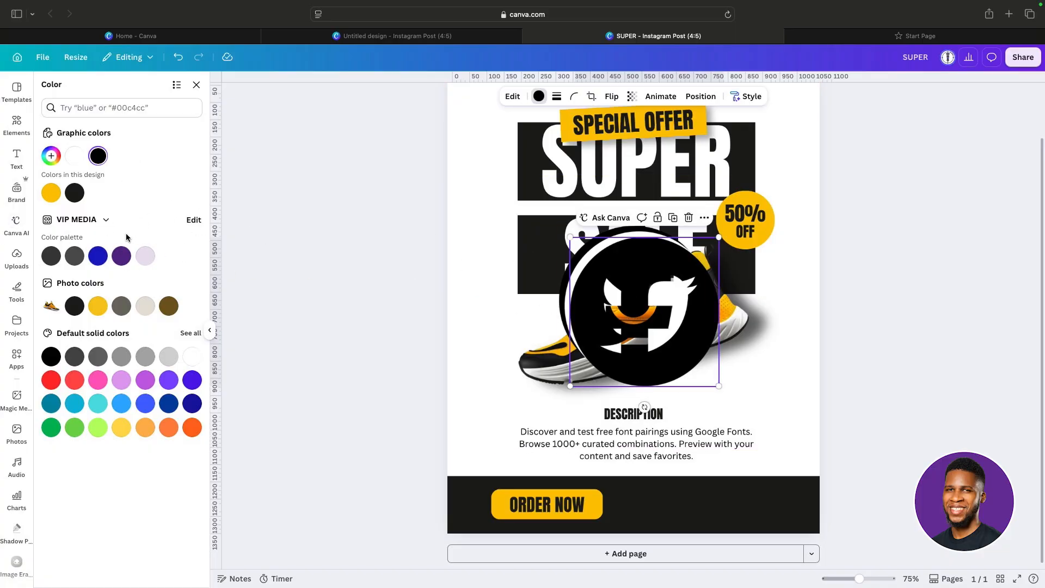
left_click(75, 157)
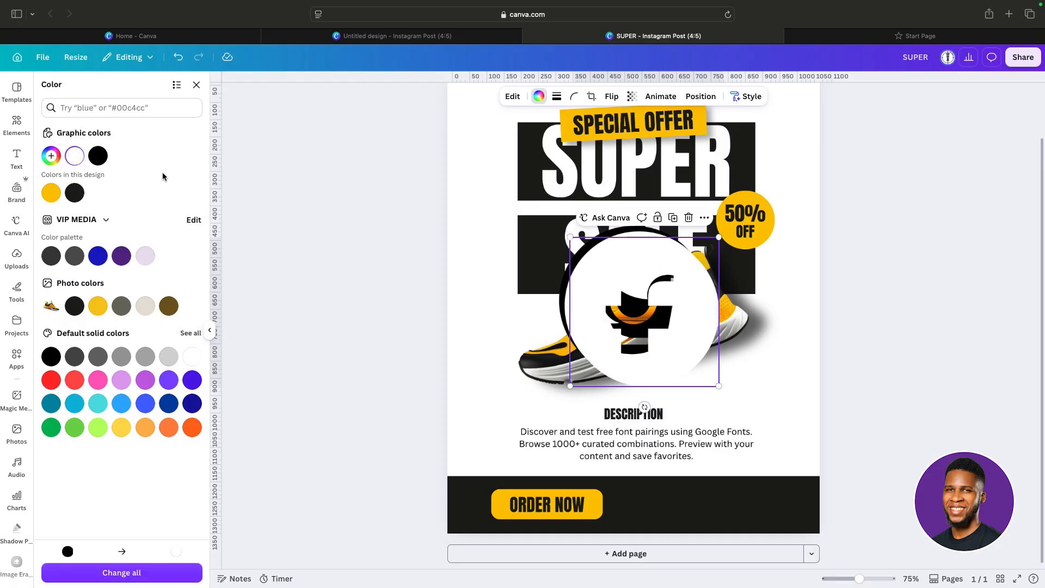
Move the Twitter and Facebook icons off the stacked Instagram icon and recolor the Instagram icon white.
left_click_drag(647, 314, 561, 403)
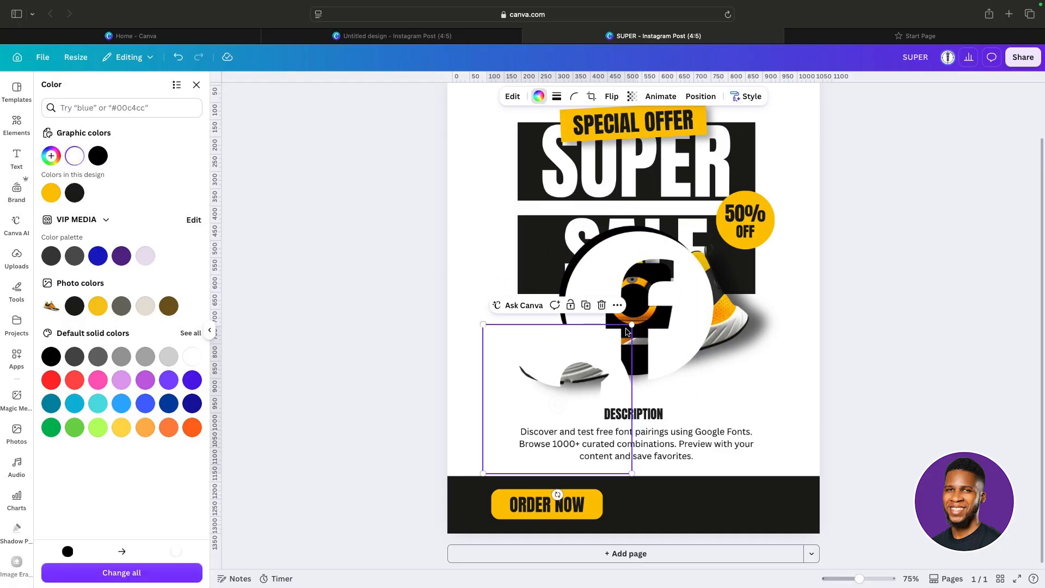
left_click_drag(628, 290, 726, 423)
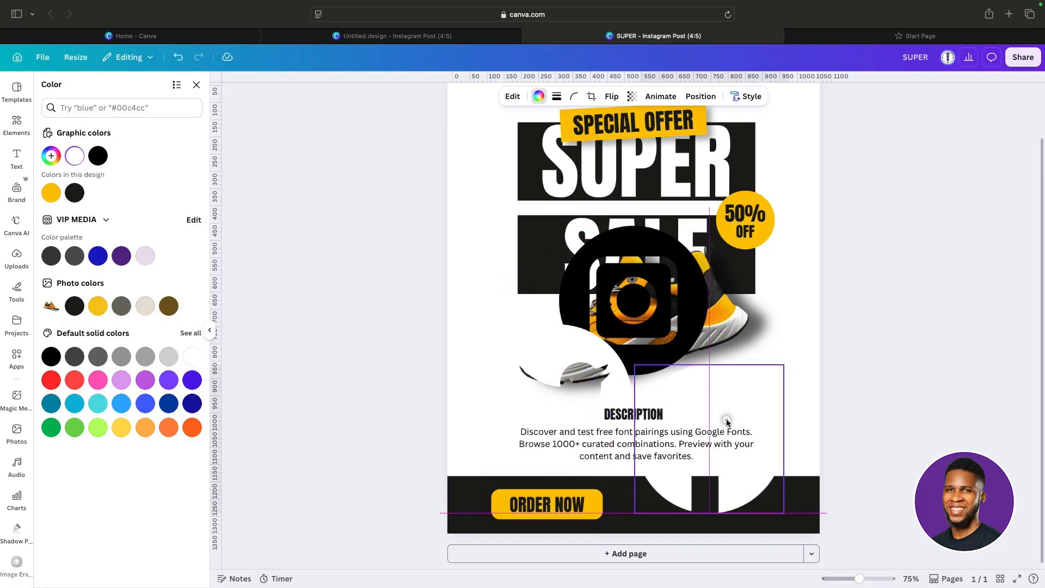
left_click(647, 276)
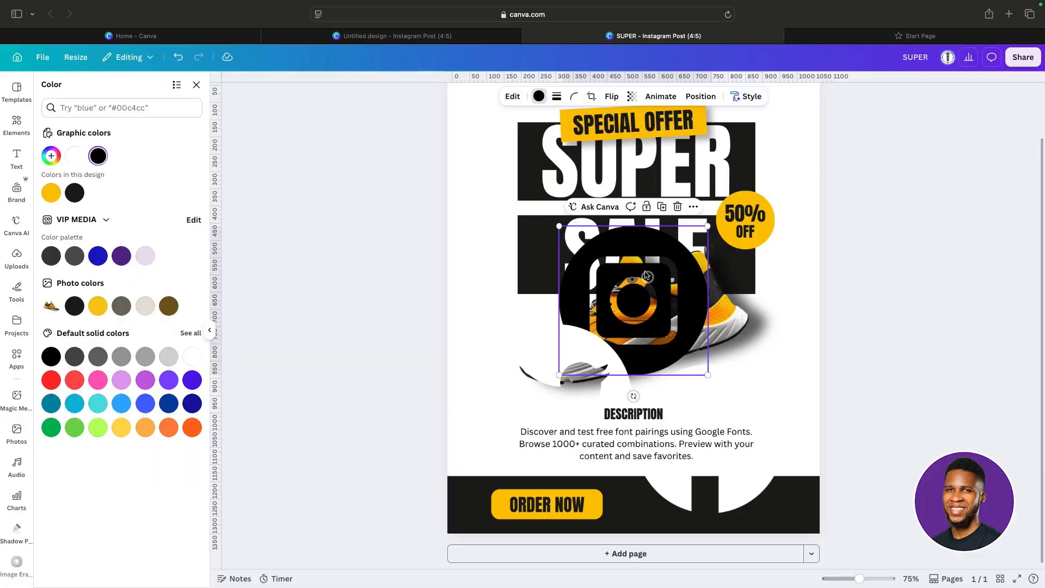
left_click(82, 157)
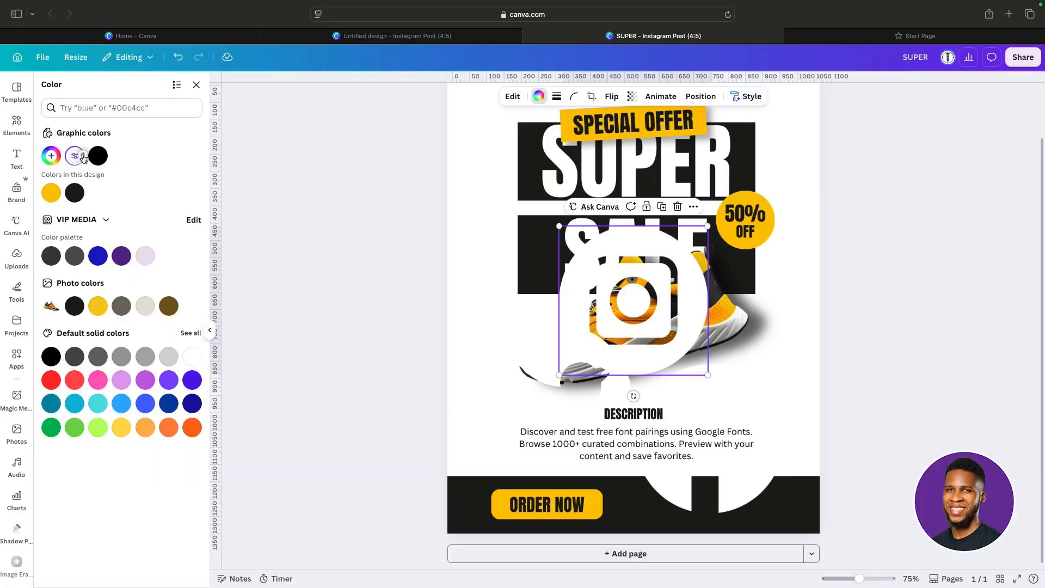
left_click(197, 86)
left_click_drag(638, 351, 625, 360)
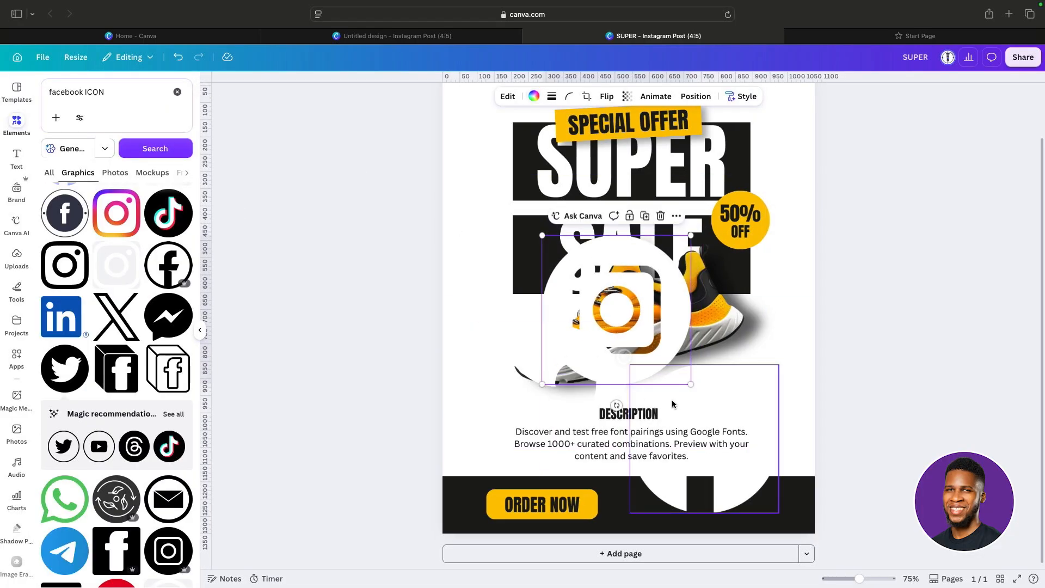
Select the Twitter, Facebook and Instagram icons together, shrink them, and place them on the dark footer beside the yellow button.
left_click(696, 96)
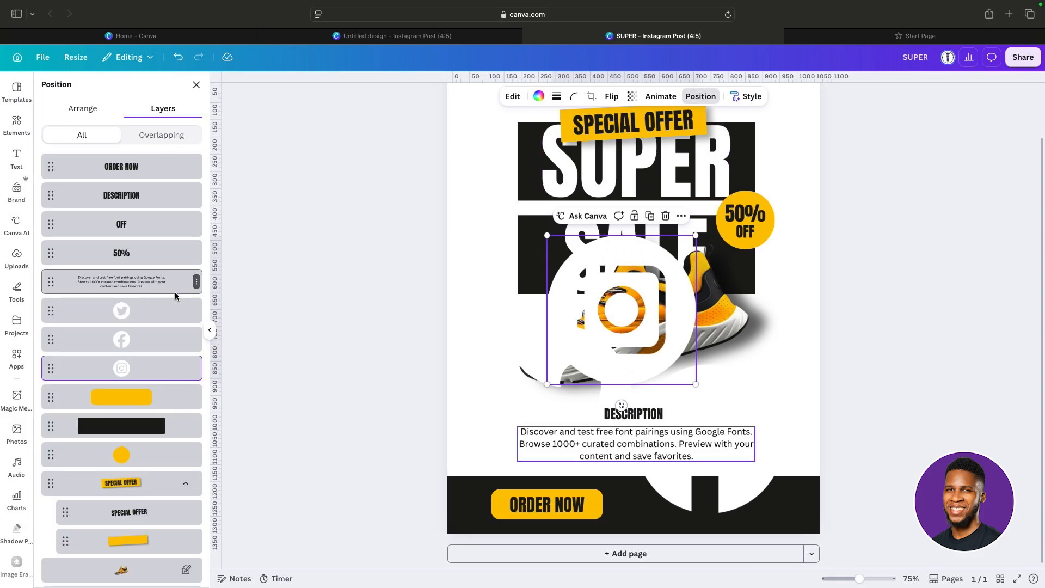
left_click(148, 314, "shift")
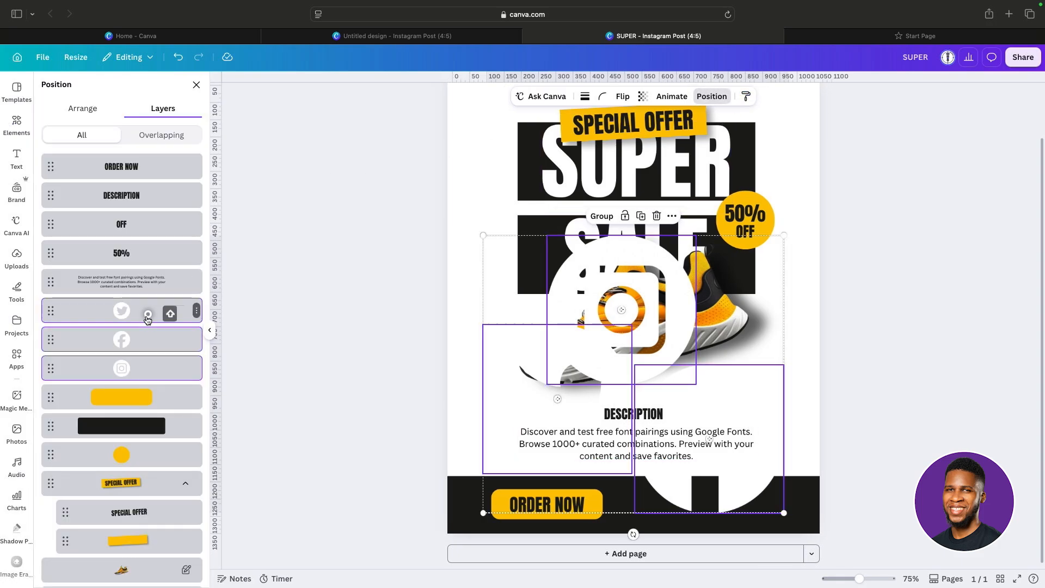
left_click(150, 343, "shift")
left_click_drag(785, 515, 663, 506)
left_click(722, 509)
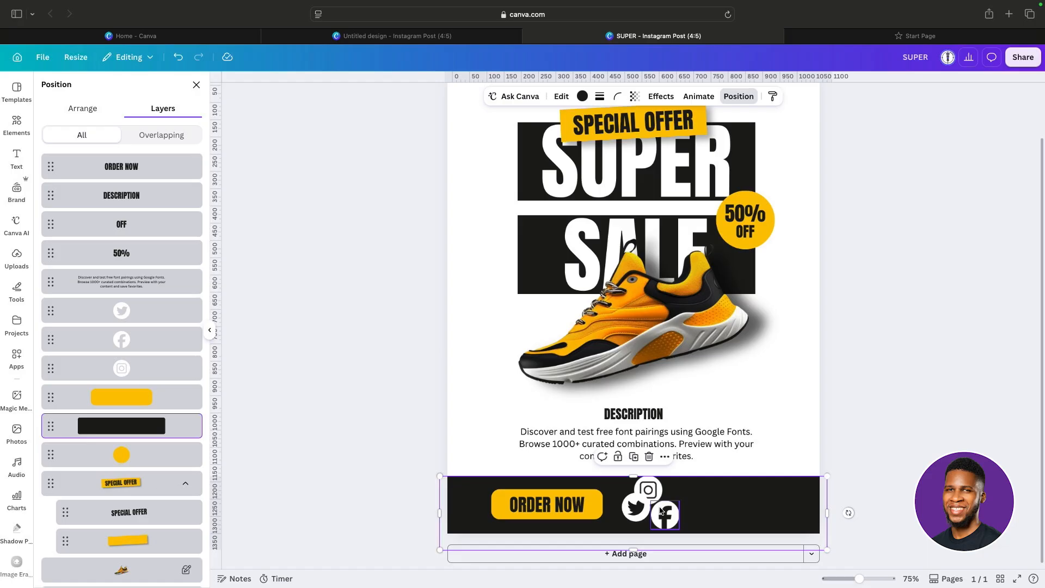
Shrink the three social icons further to about 51 px wide and arrange them in a row as Twitter, Instagram, Facebook.
left_click(152, 320)
left_click(144, 336, "shift")
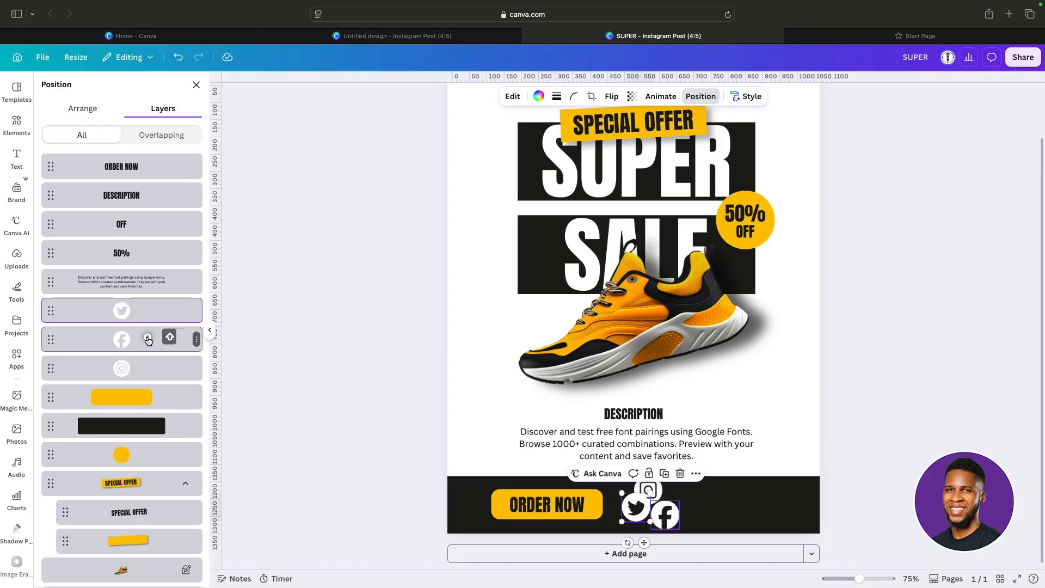
left_click(137, 366, "shift")
left_click_drag(681, 532, 725, 505)
left_click(678, 507)
left_click_drag(642, 492, 677, 506)
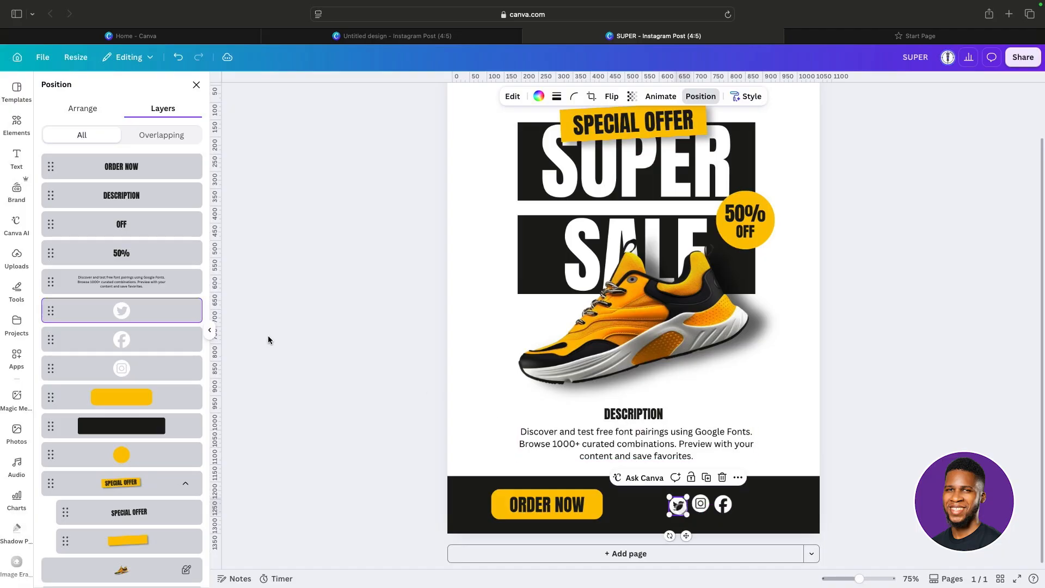
Align the three social icons to their middle and shift the row slightly left toward the "ORDER NOW" button.
left_click(136, 336, "shift")
left_click(155, 370, "shift")
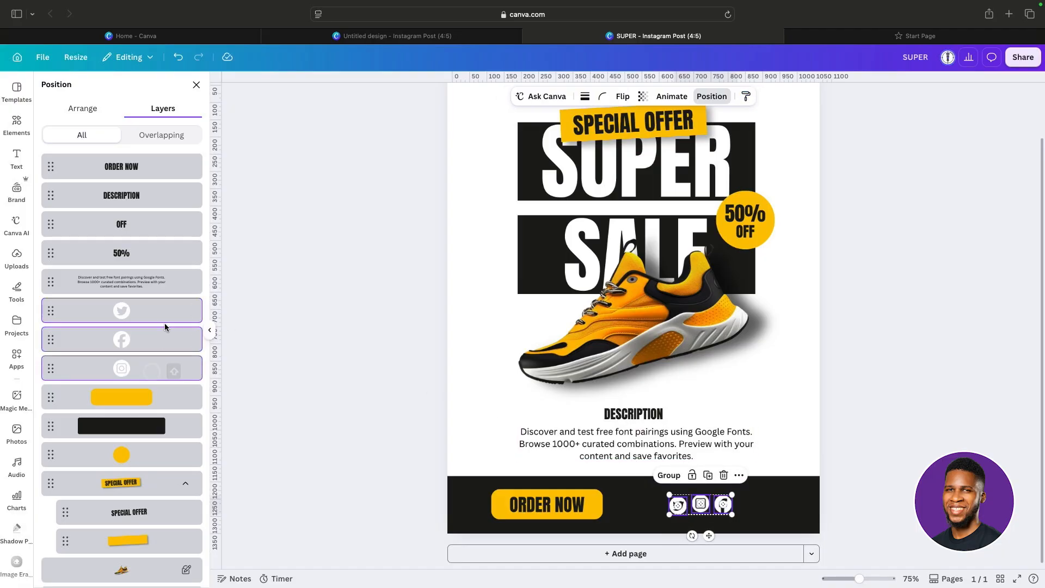
left_click(80, 109)
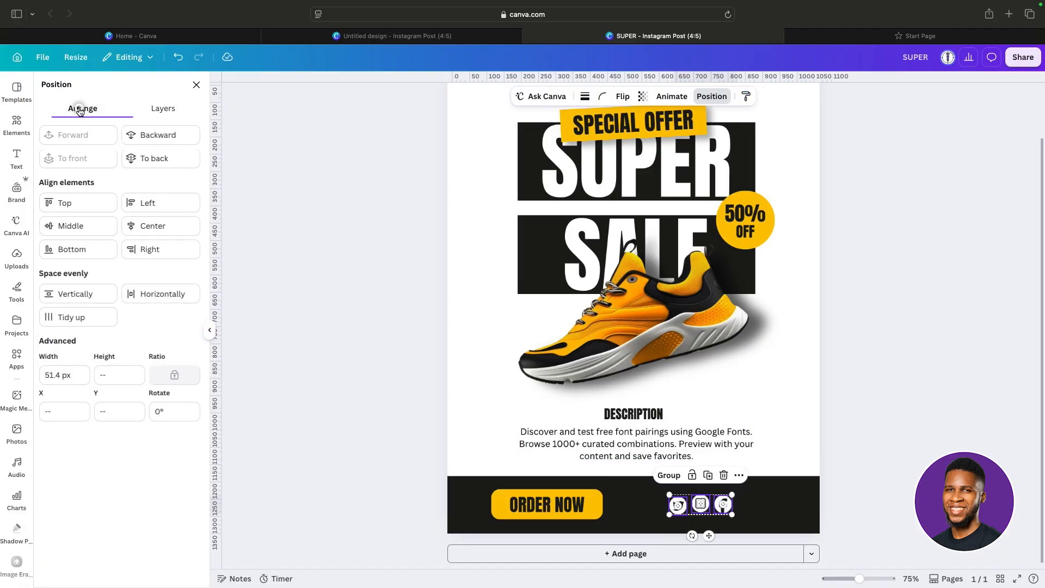
left_click(83, 227)
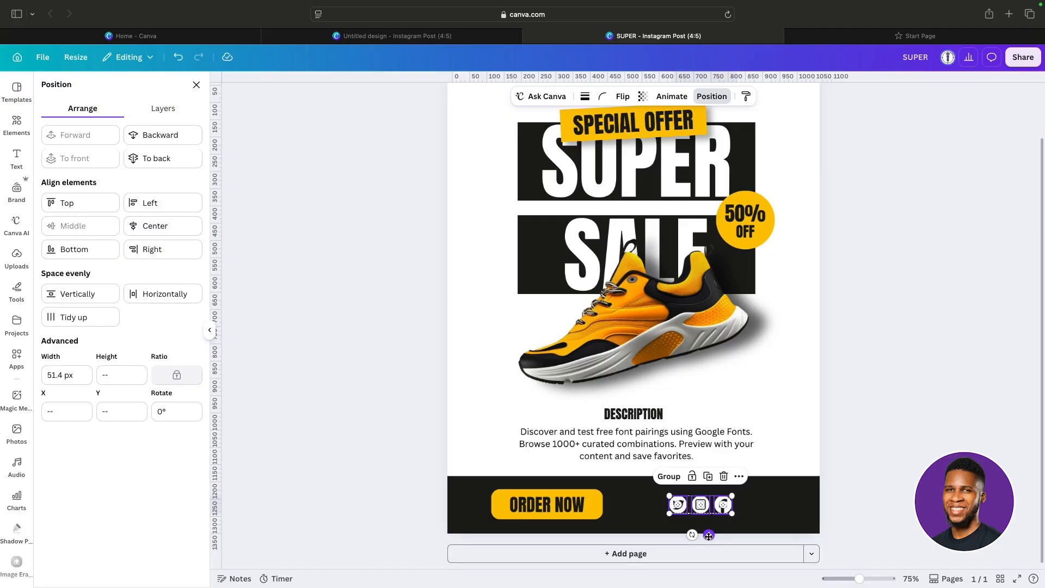
left_click_drag(708, 536, 690, 536)
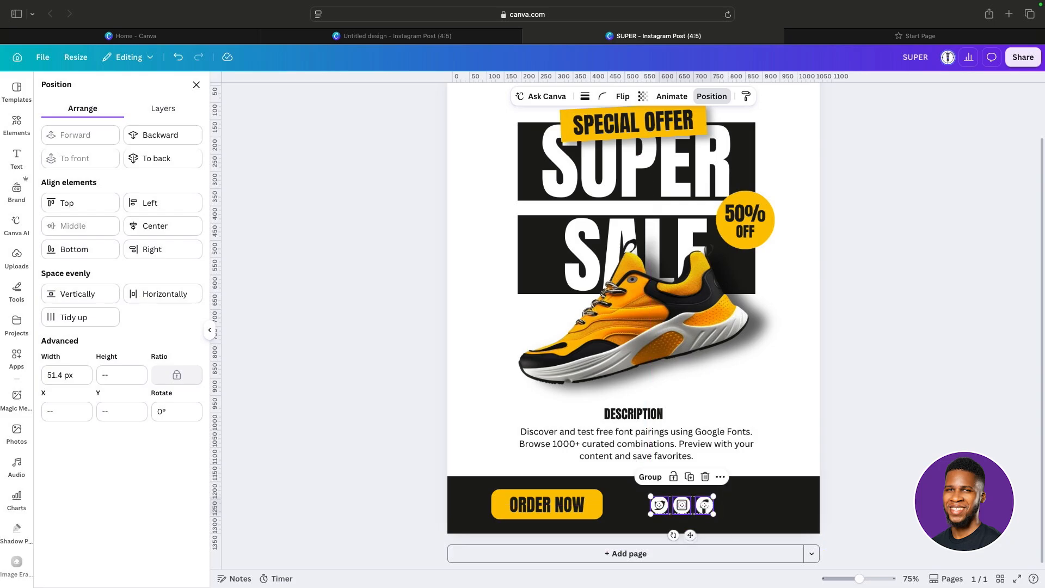
key("Escape")
key("Escape")
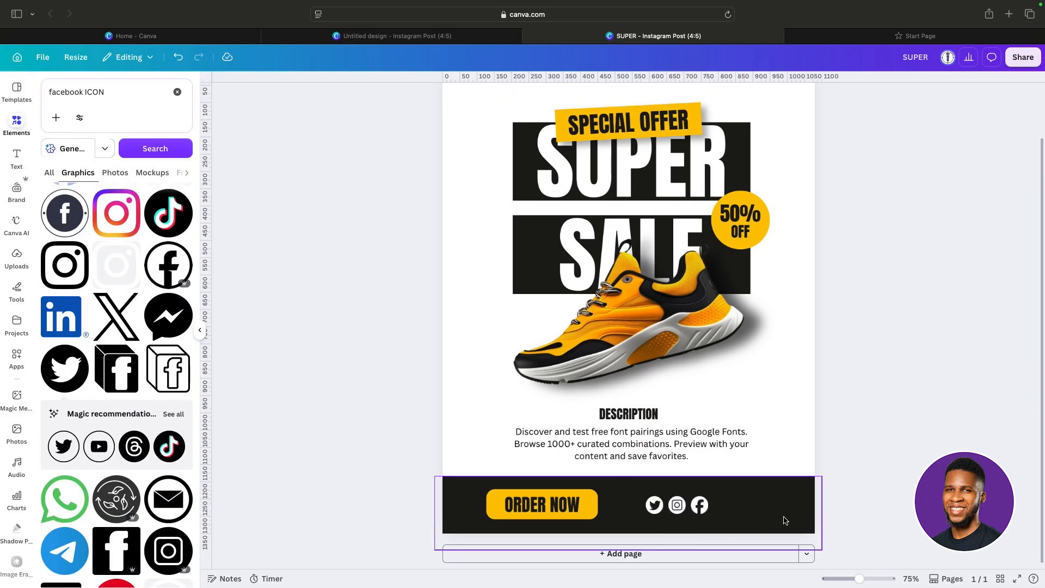
Duplicate the "ORDER NOW" text, place the copy to the right of the footer's social icons, and color it white.
left_click(546, 500)
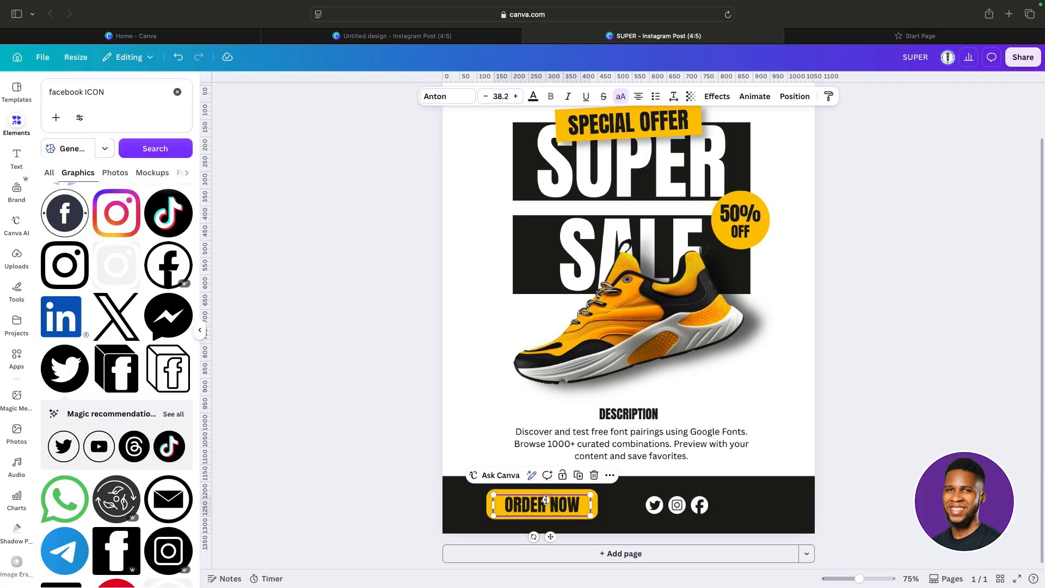
left_click(577, 477)
left_click_drag(569, 505, 781, 501)
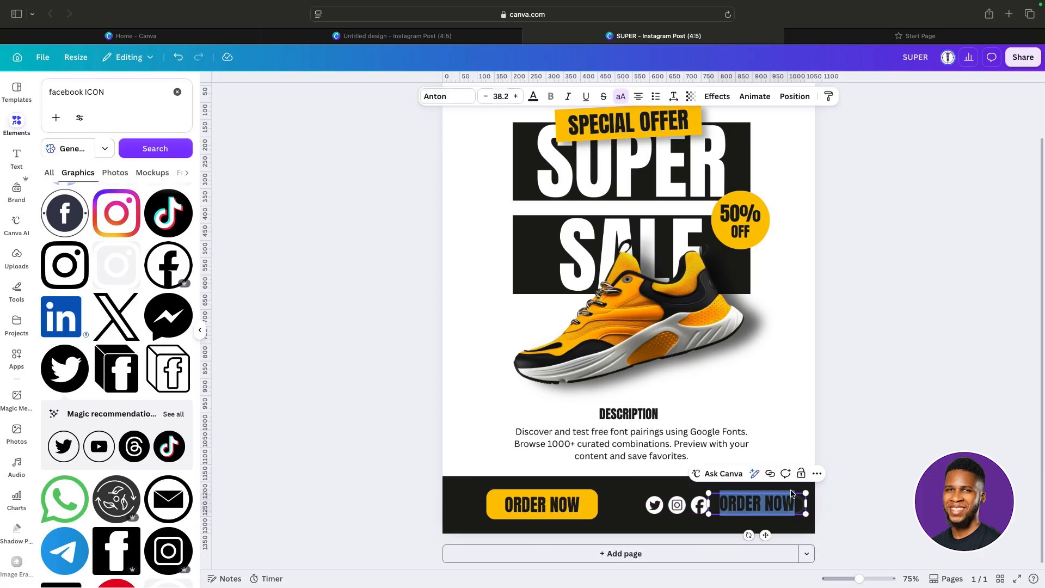
left_click(534, 96)
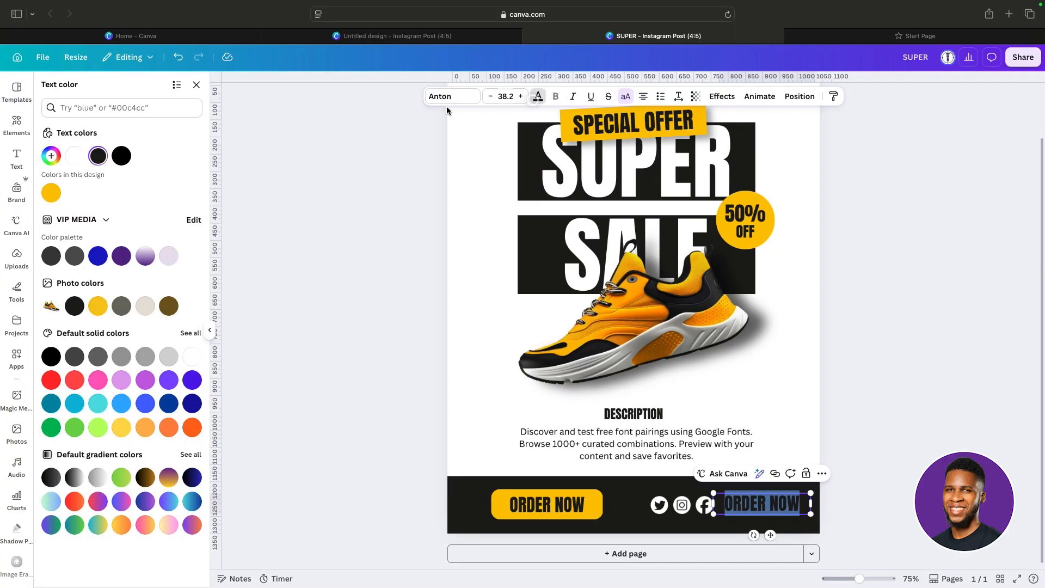
left_click(75, 156)
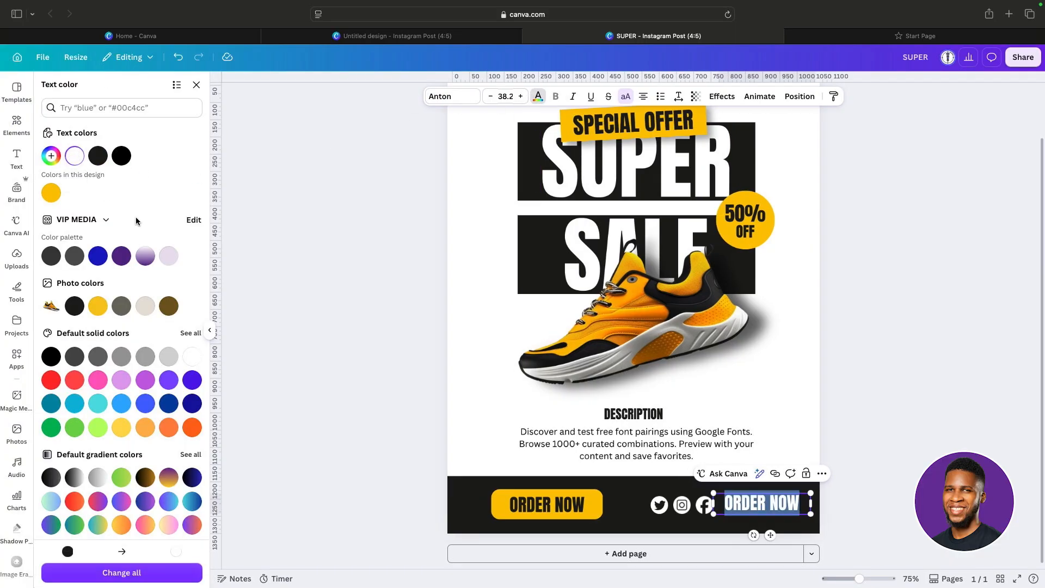
left_click(210, 331)
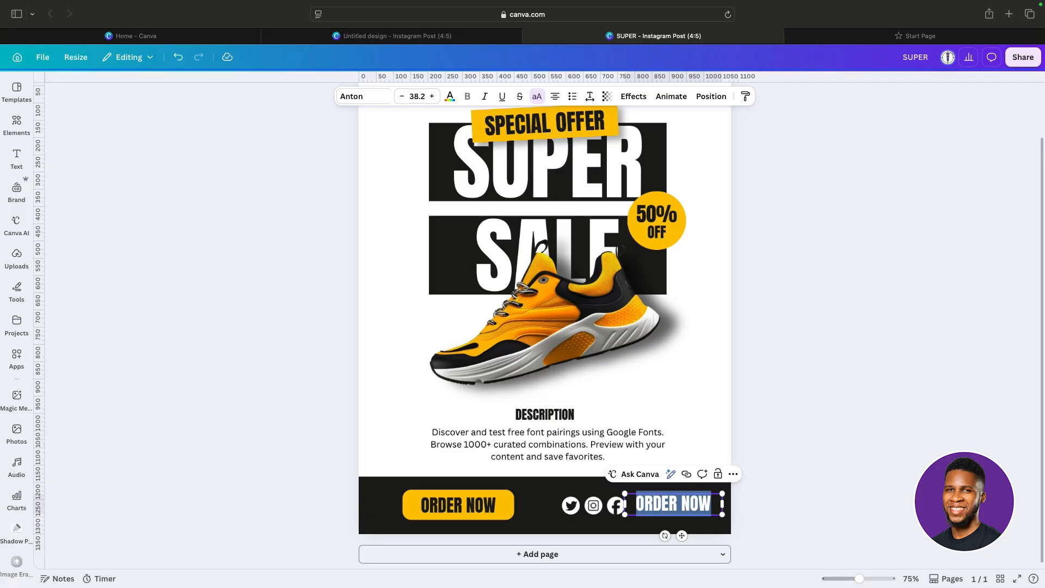
left_click_drag(717, 502, 628, 503)
type("@")
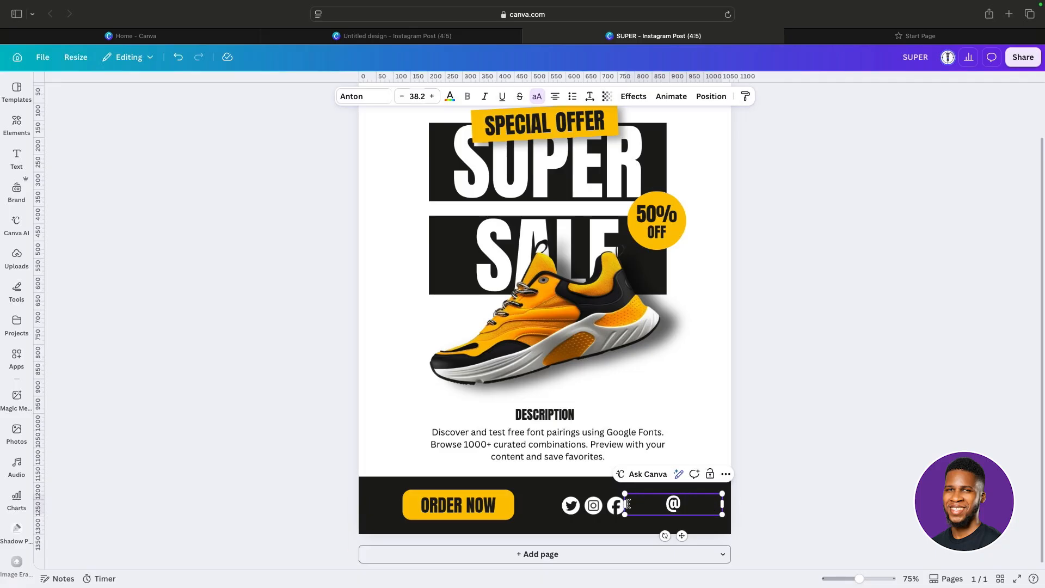
type("yshow")
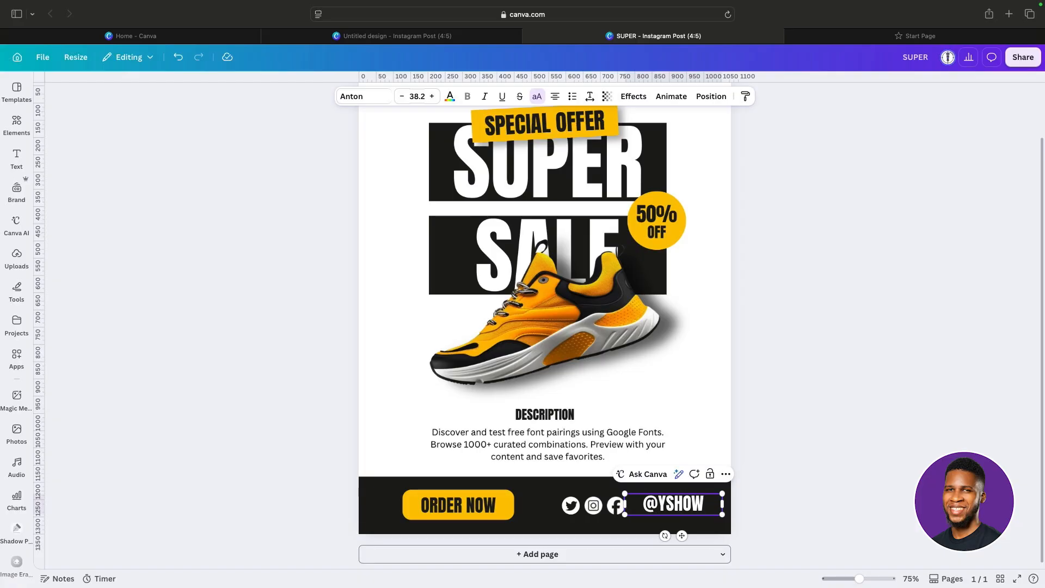
key("BackSpace")
type("e")
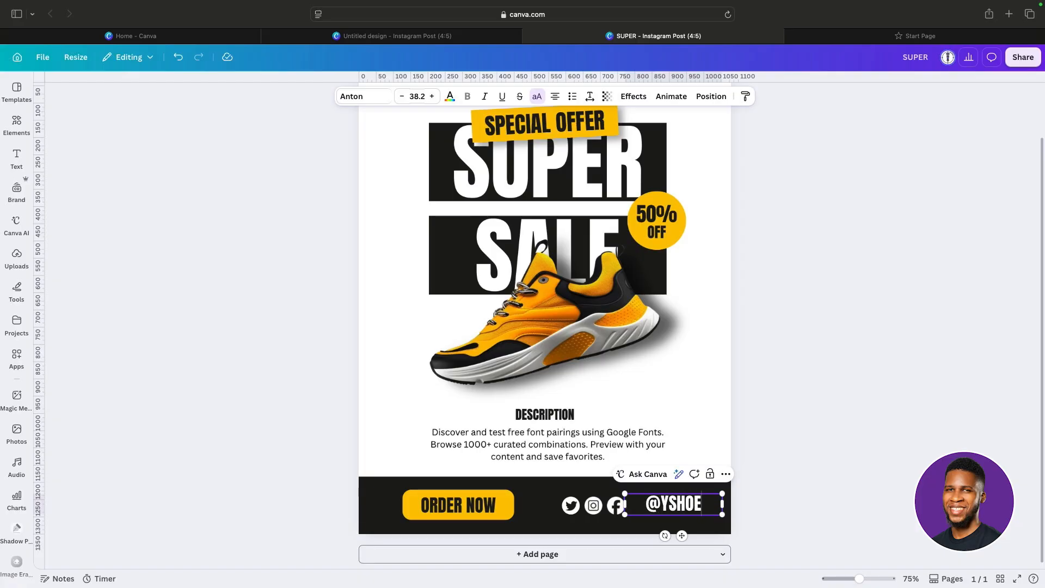
type("_")
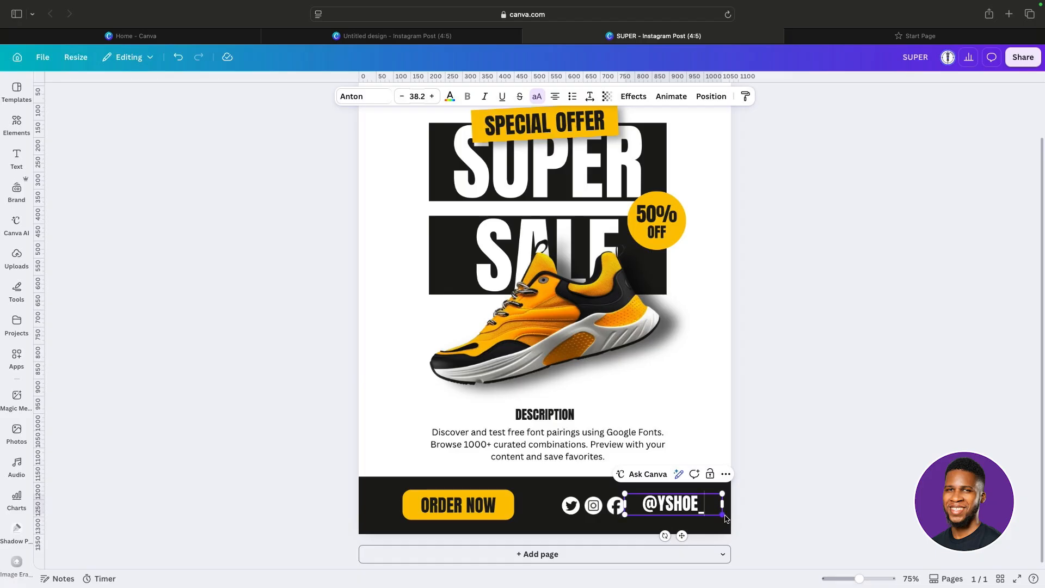
left_click_drag(725, 518, 658, 511)
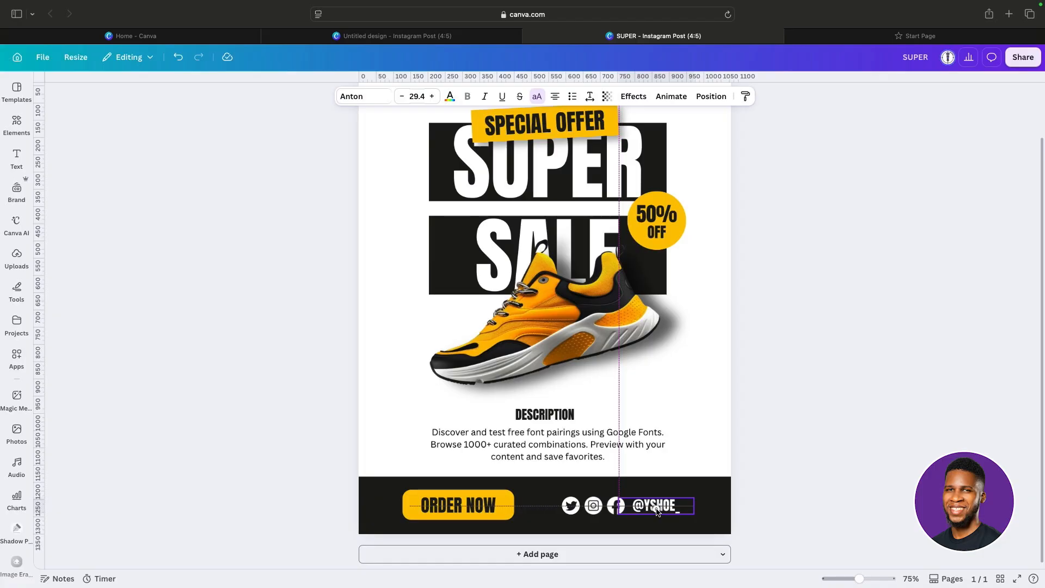
left_click_drag(657, 512, 658, 510)
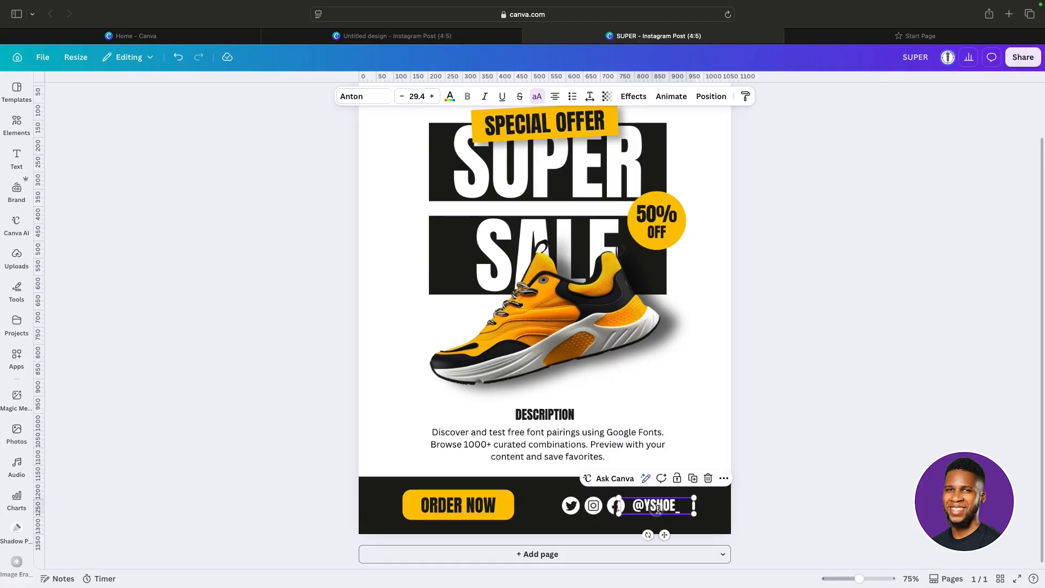
left_click(756, 506)
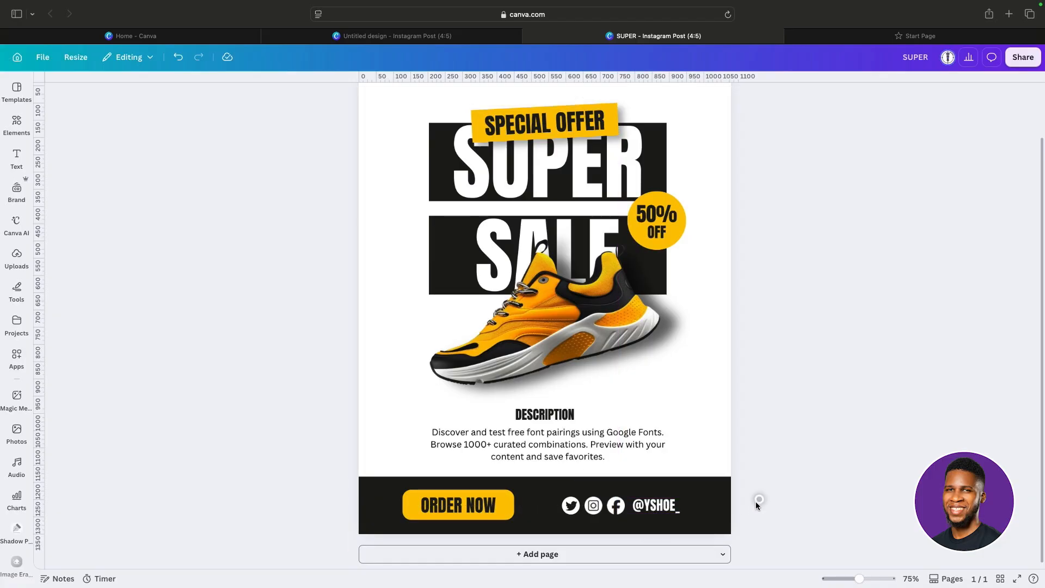
Lock the dark footer rectangle so the icons and handle text above it can be selected on their own.
left_click(549, 502)
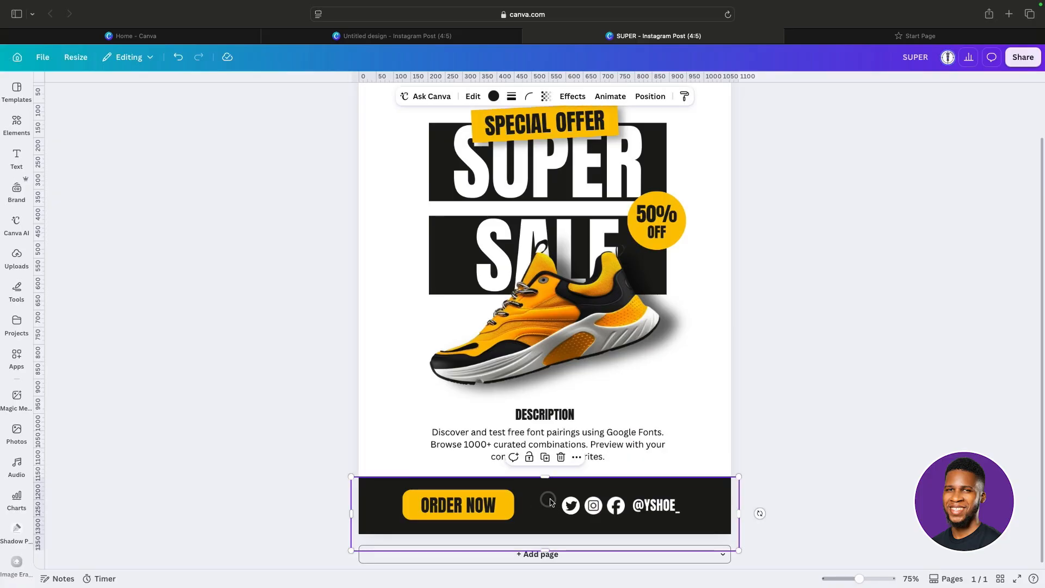
left_click(529, 456)
left_click_drag(553, 495, 697, 512)
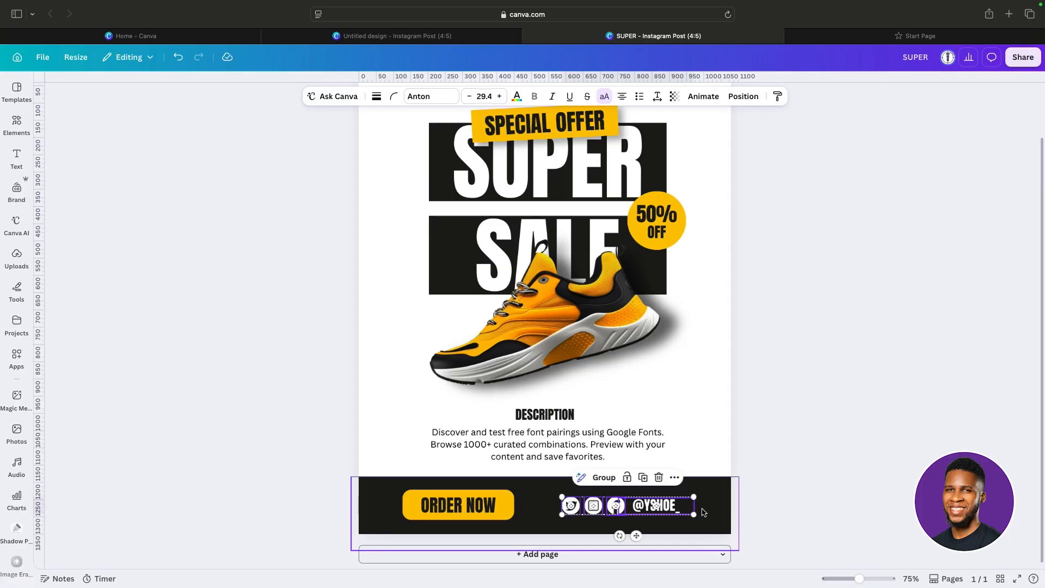
left_click(716, 510)
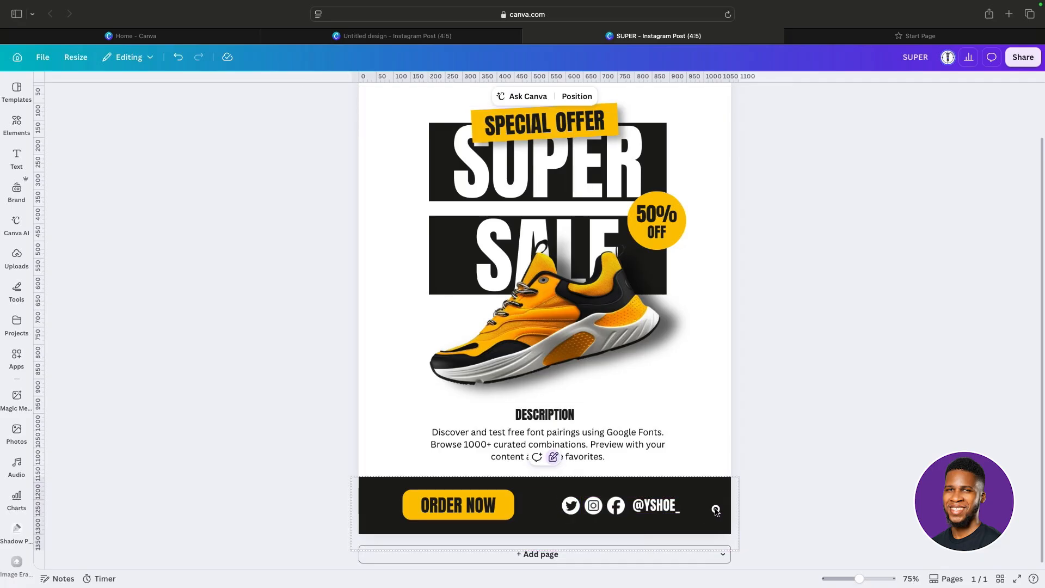
left_click(676, 512)
left_click_drag(685, 506, 624, 507)
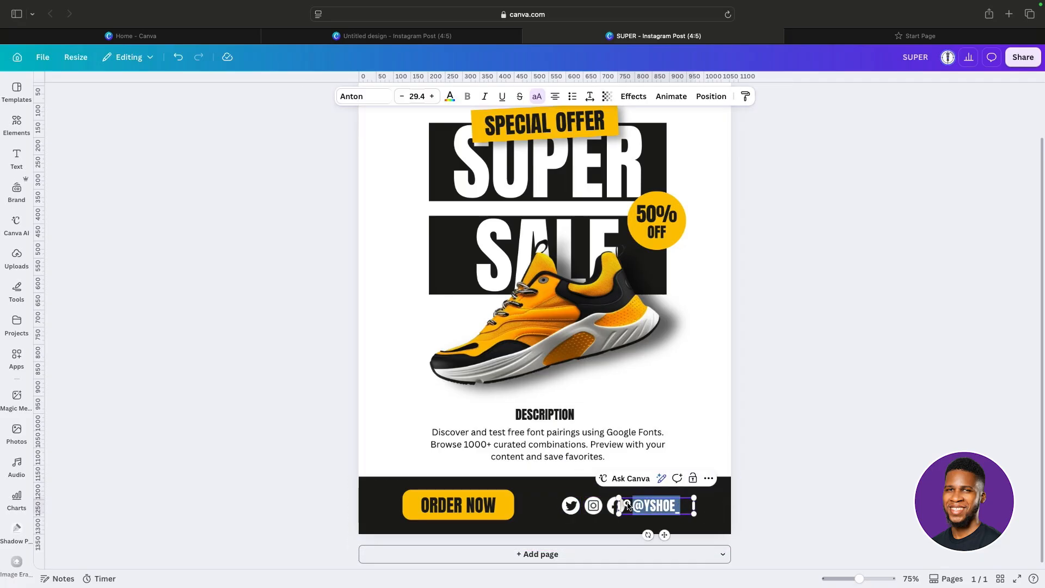
left_click(555, 96)
left_click(555, 98)
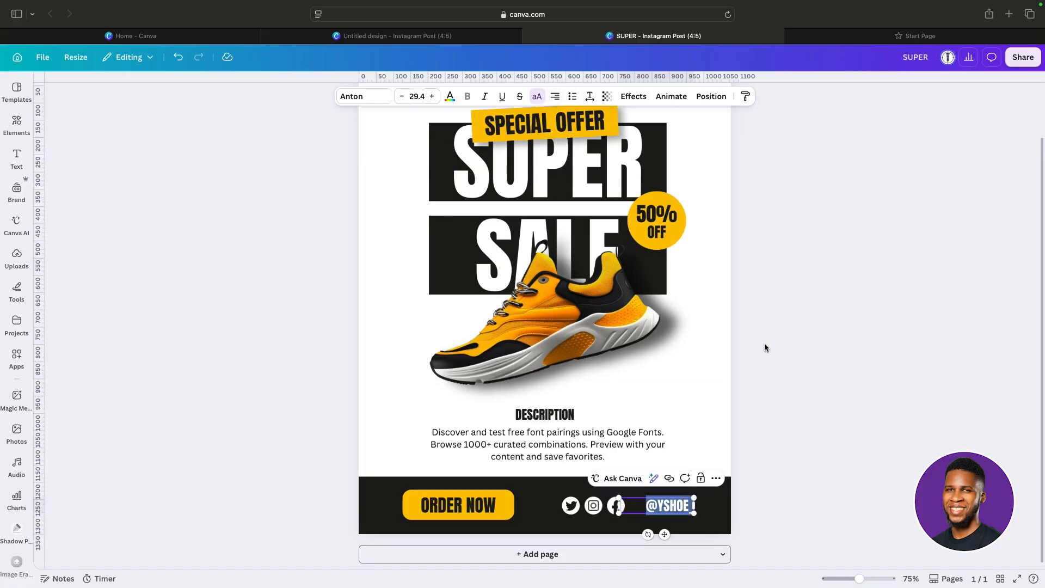
left_click(789, 465)
left_click(645, 508)
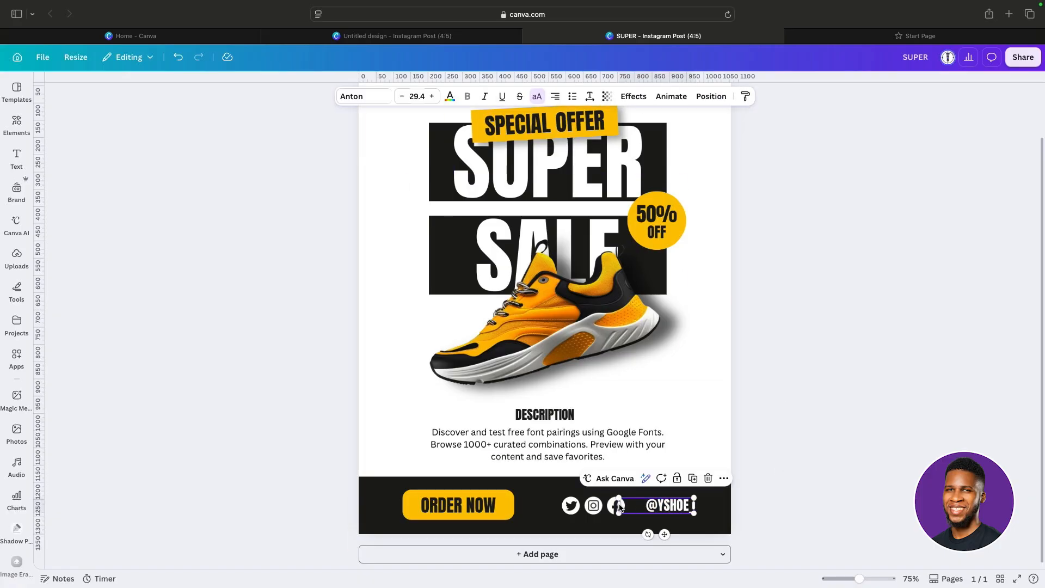
left_click_drag(619, 508, 661, 507)
left_click(711, 505)
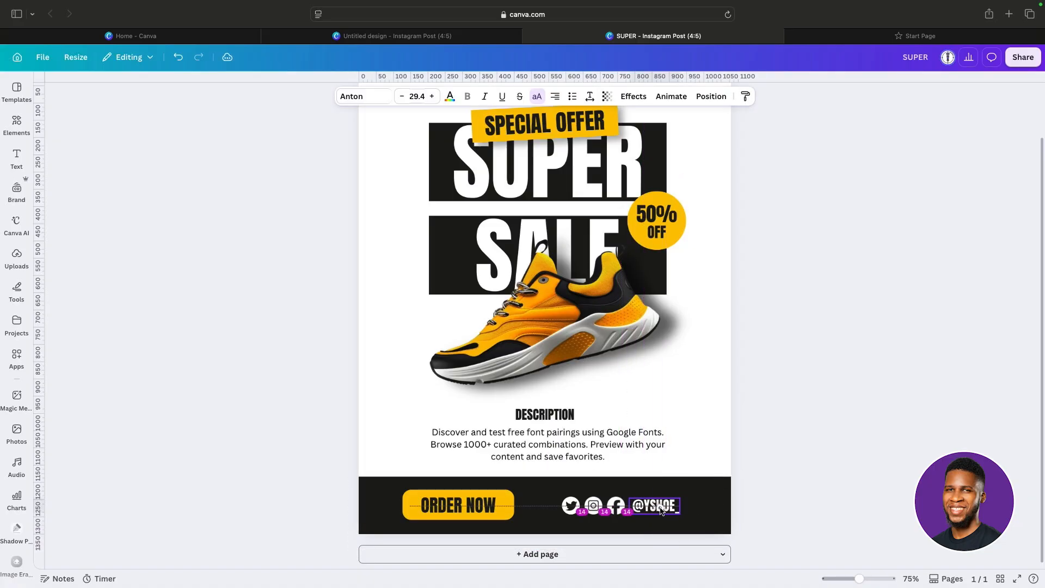
left_click_drag(552, 505, 635, 537)
left_click(762, 501)
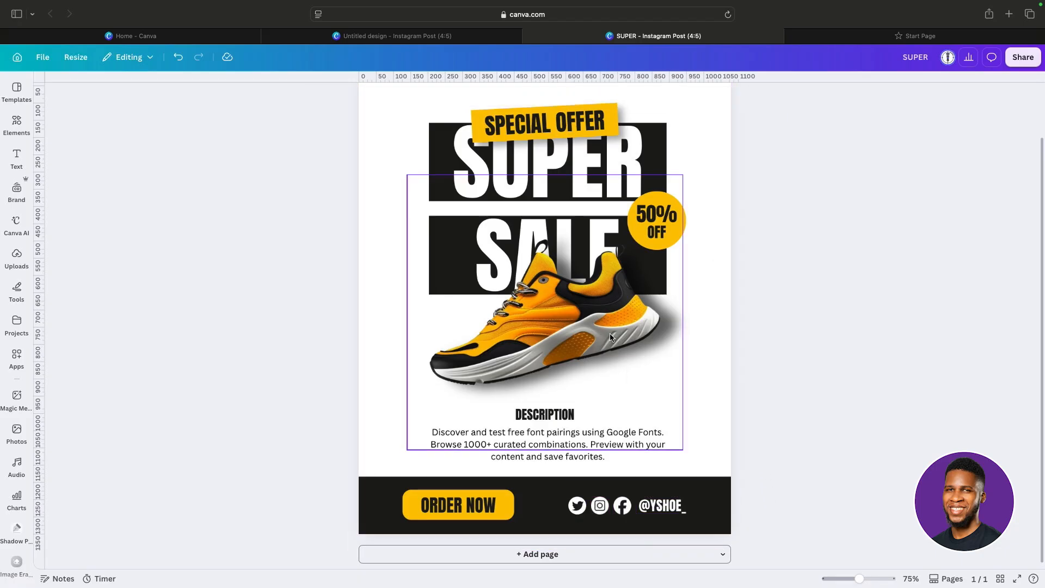
scroll(614, 336, "up", 1)
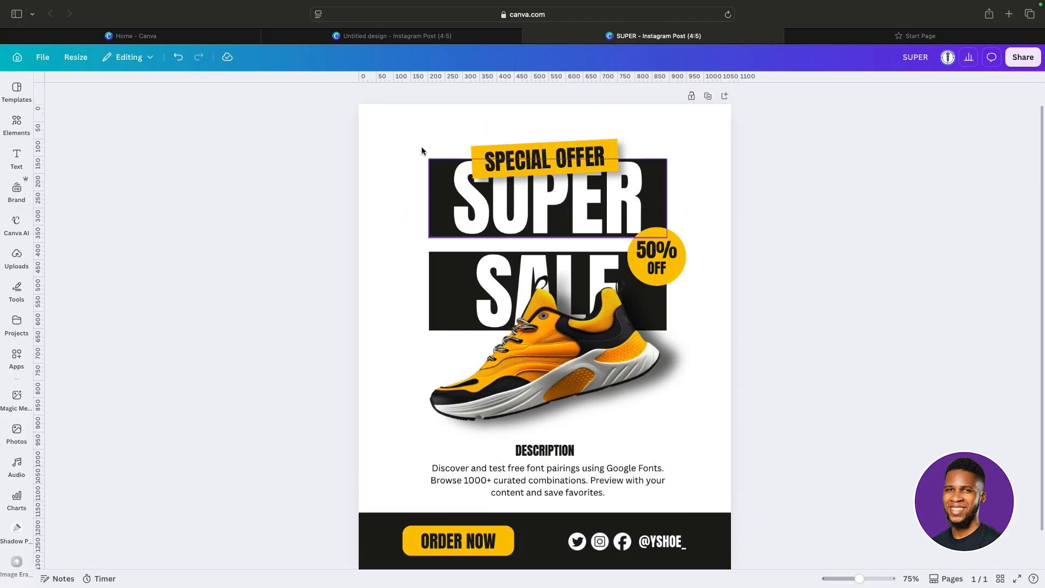
left_click(662, 541)
left_click(699, 515)
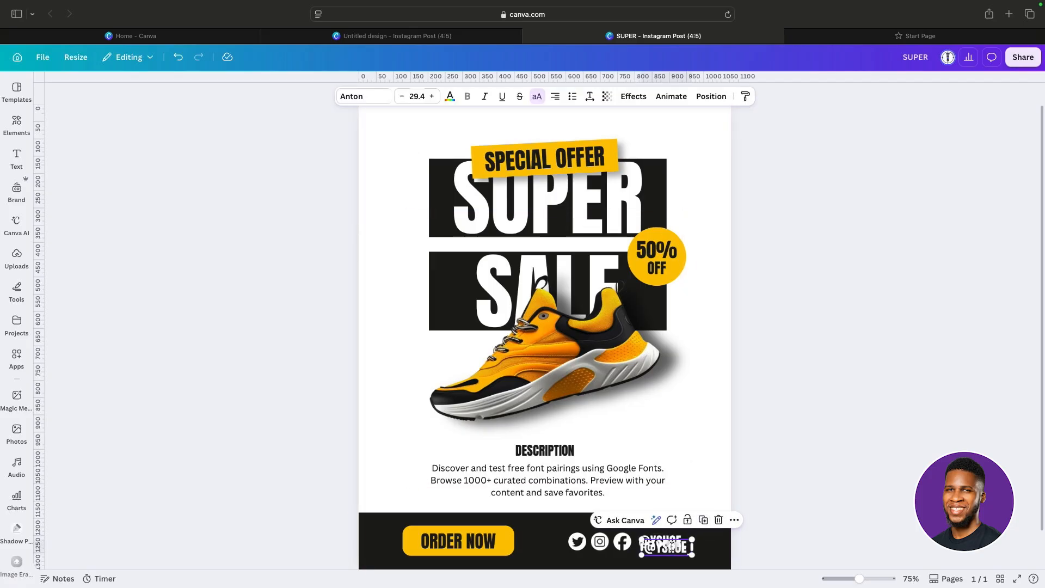
left_click_drag(669, 546, 402, 130)
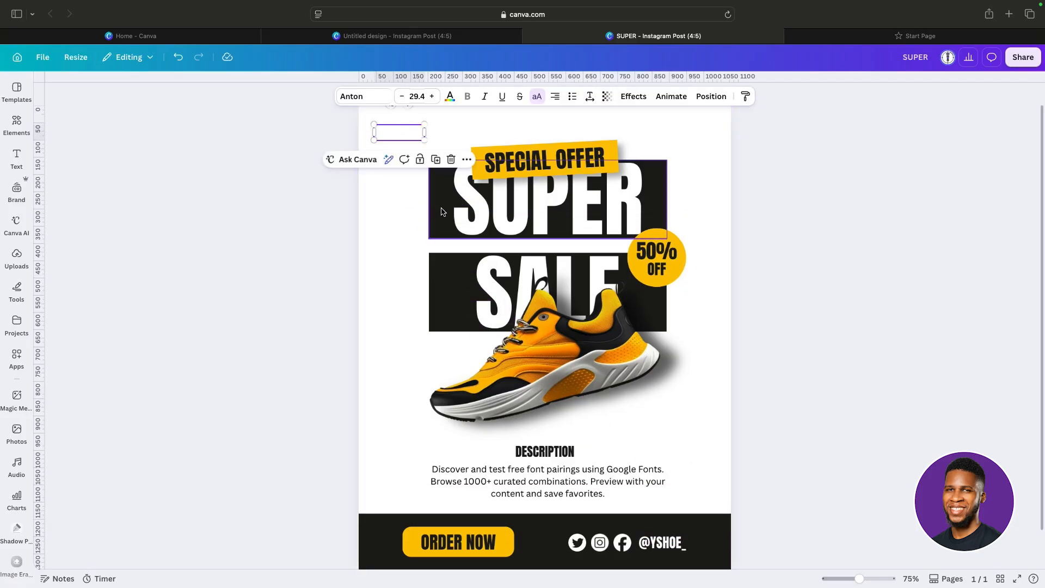
Color the copied handle text in the flyer's upper-left corner with the near-black already used in the design.
double_click(395, 135)
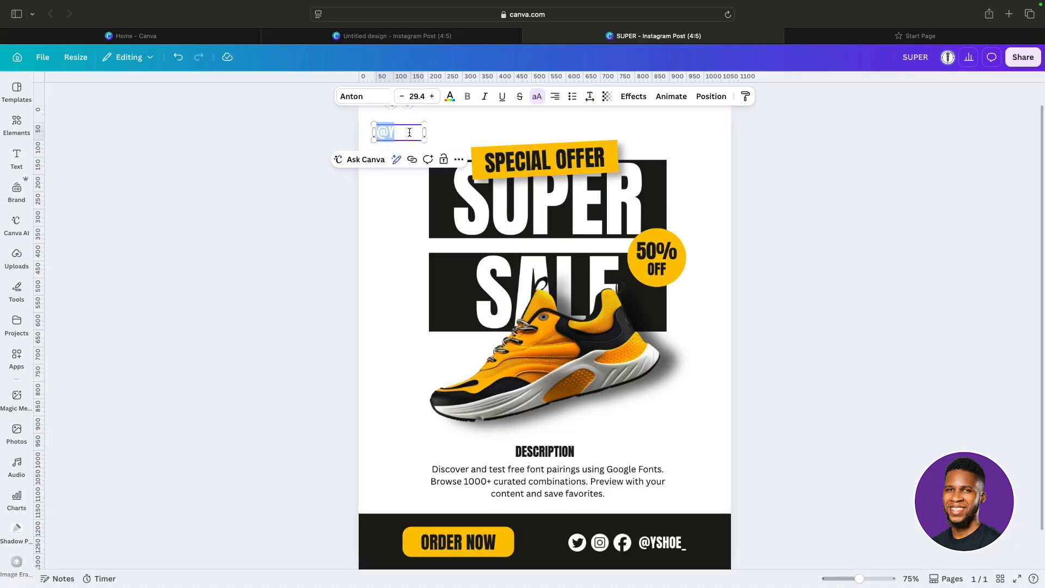
left_click_drag(418, 132, 375, 131)
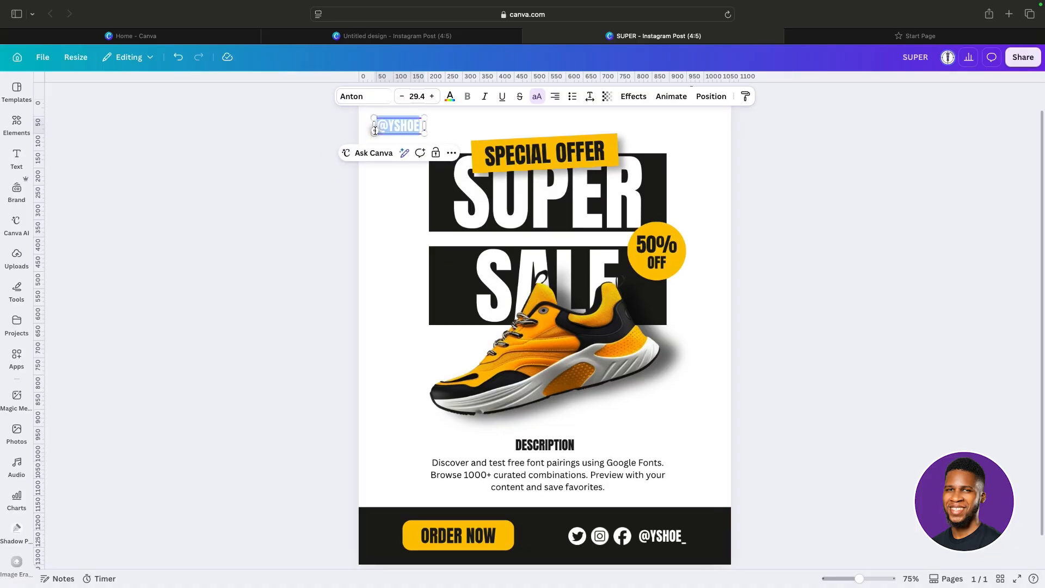
left_click(450, 97)
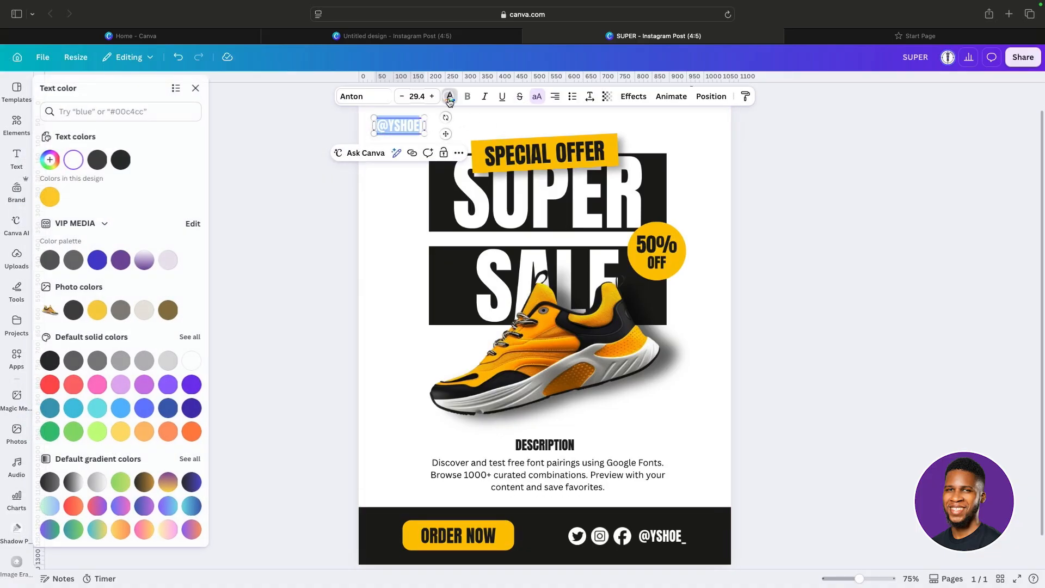
left_click(98, 159)
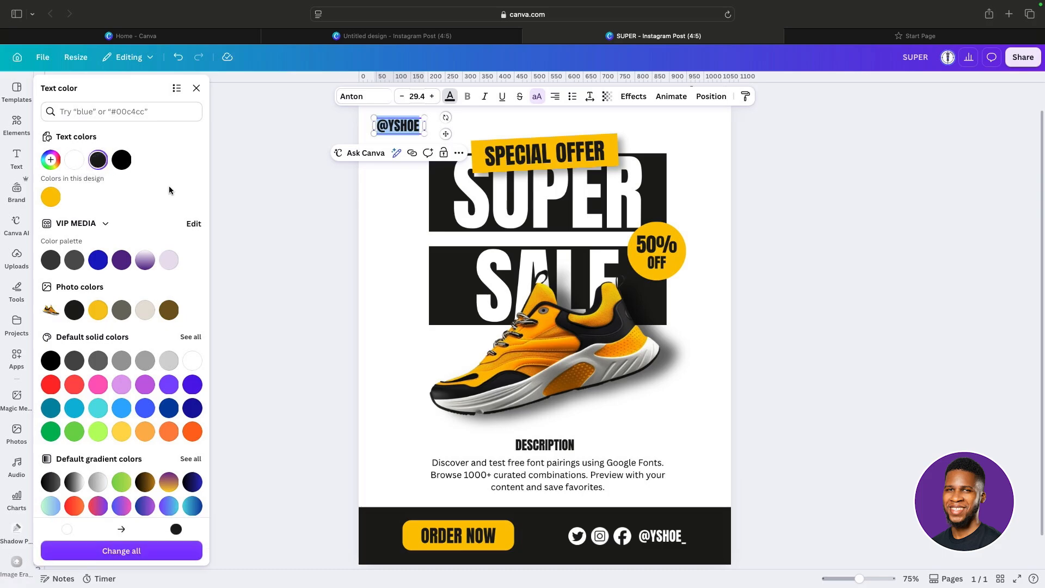
left_click(196, 89)
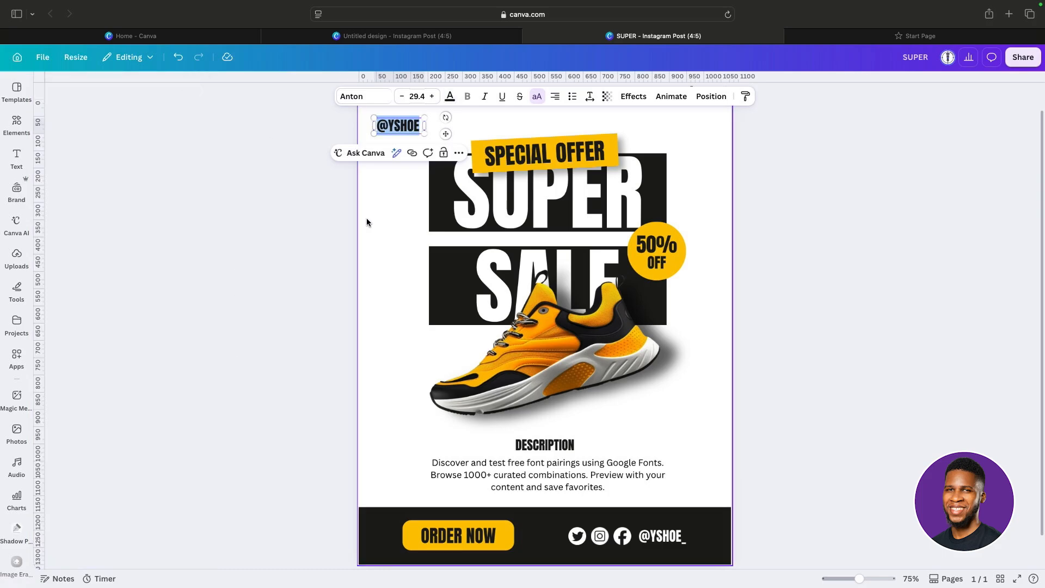
Replace the text in the flyer's upper-left corner with "YOUR LOGO".
left_click(369, 222)
left_click(394, 156)
left_click(394, 153)
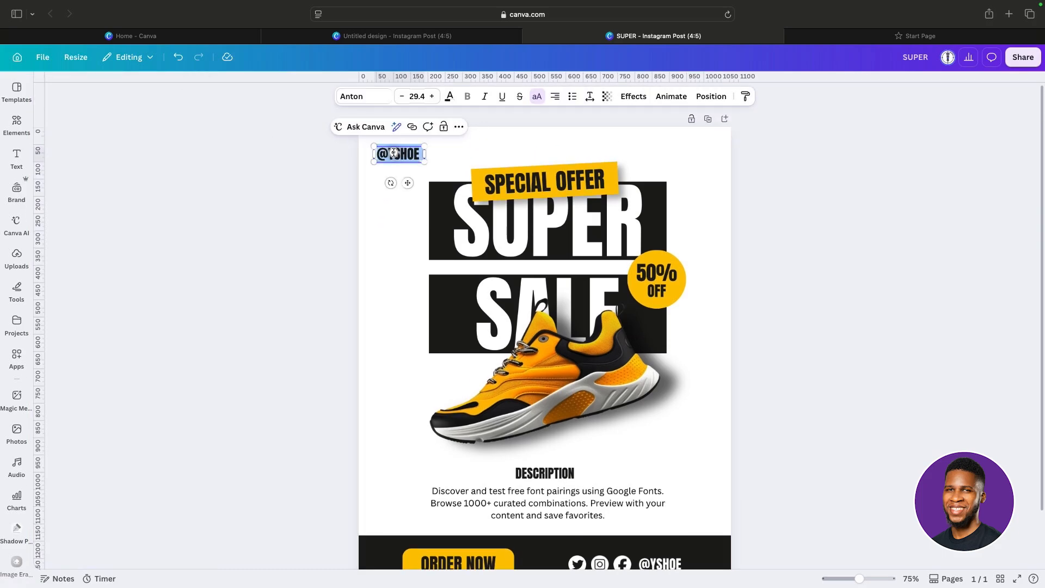
type("YOU")
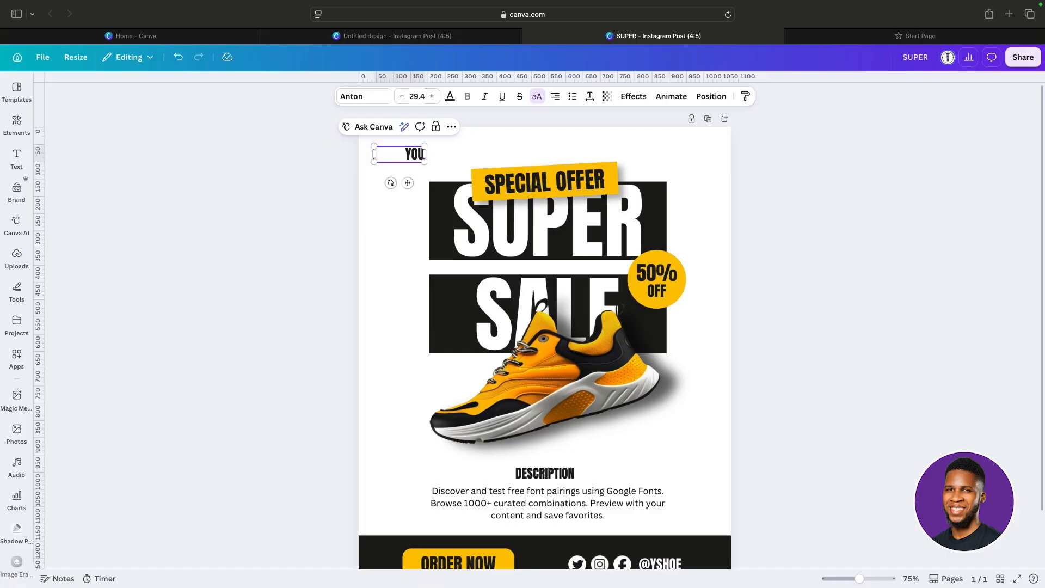
type("R LOGO")
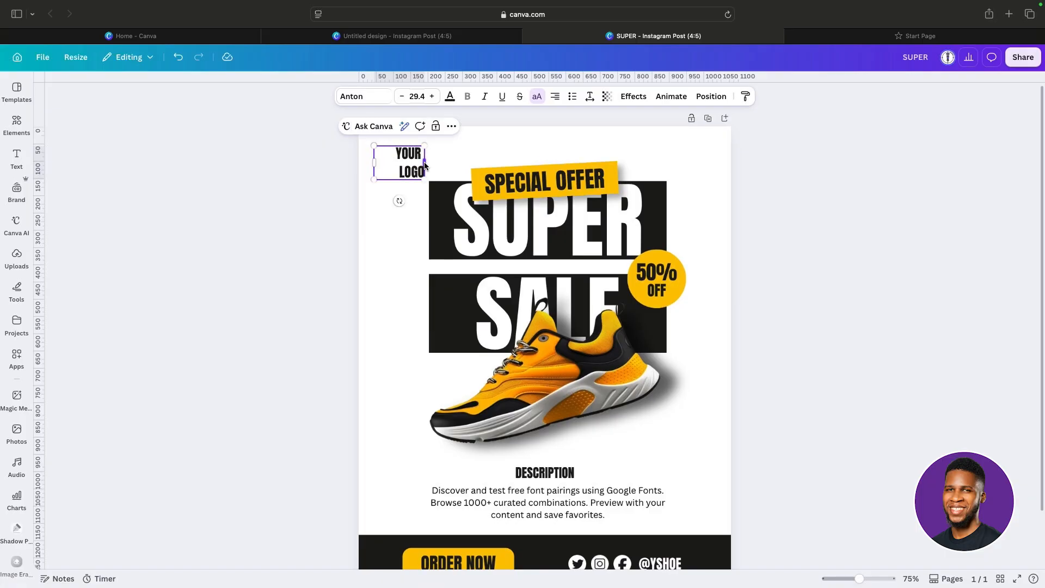
Widen the "YOUR LOGO" text box to fit one line, left-align the text, and move it slightly up.
left_click_drag(427, 161, 433, 162)
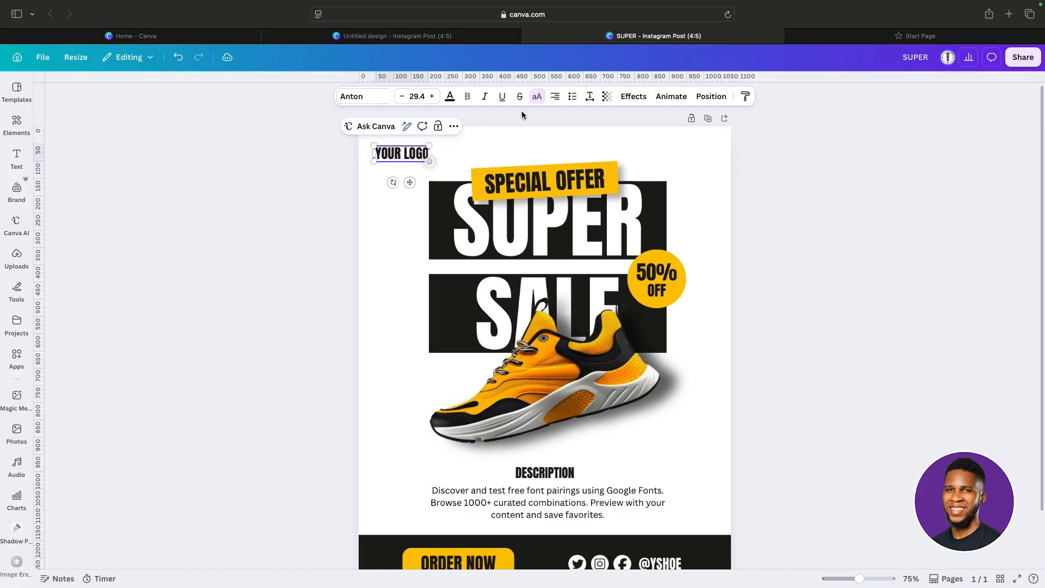
left_click(554, 97)
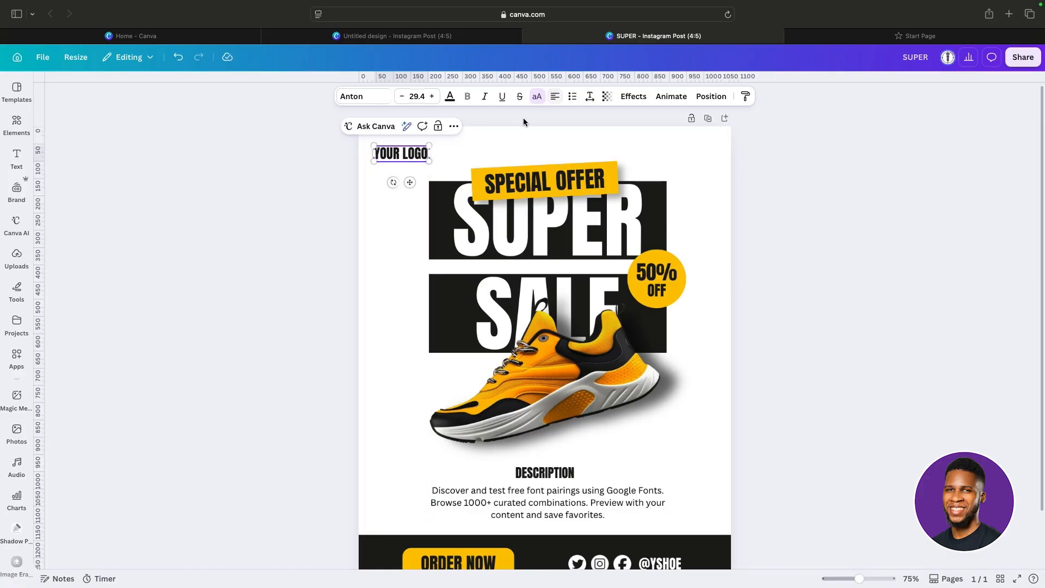
left_click(476, 145)
left_click_drag(414, 157, 413, 151)
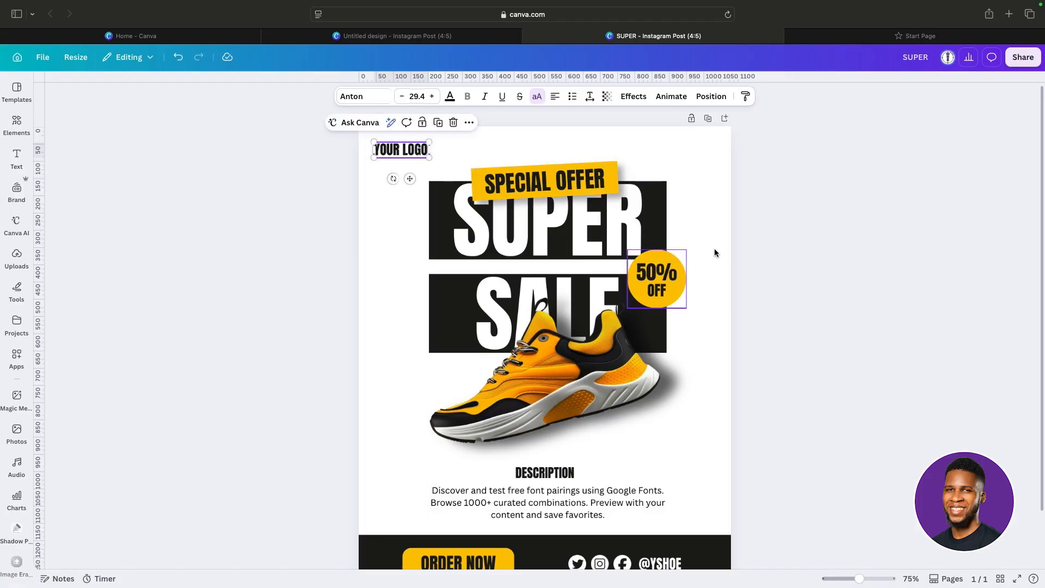
left_click(757, 248)
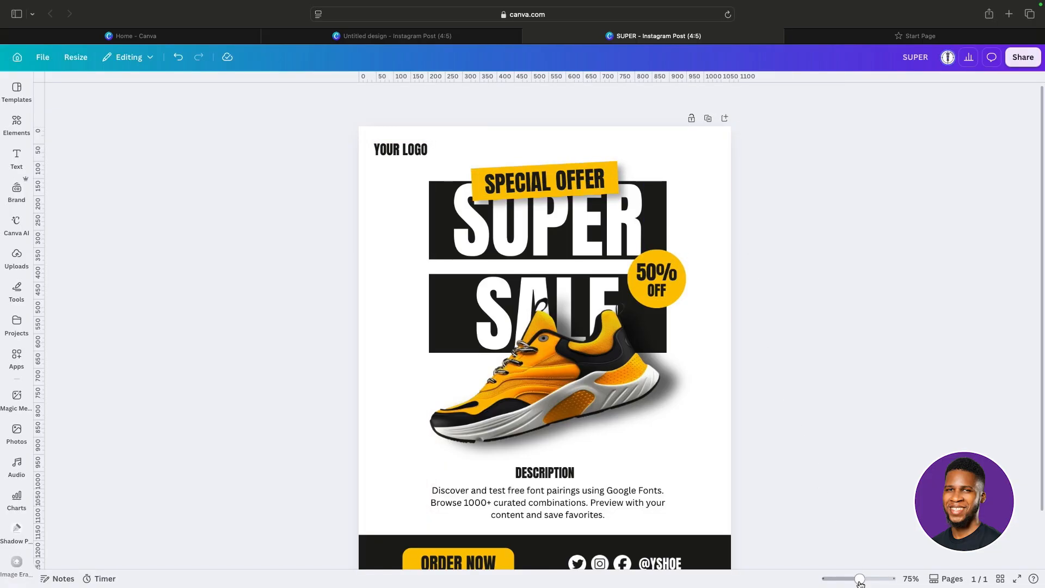
left_click_drag(860, 582, 858, 581)
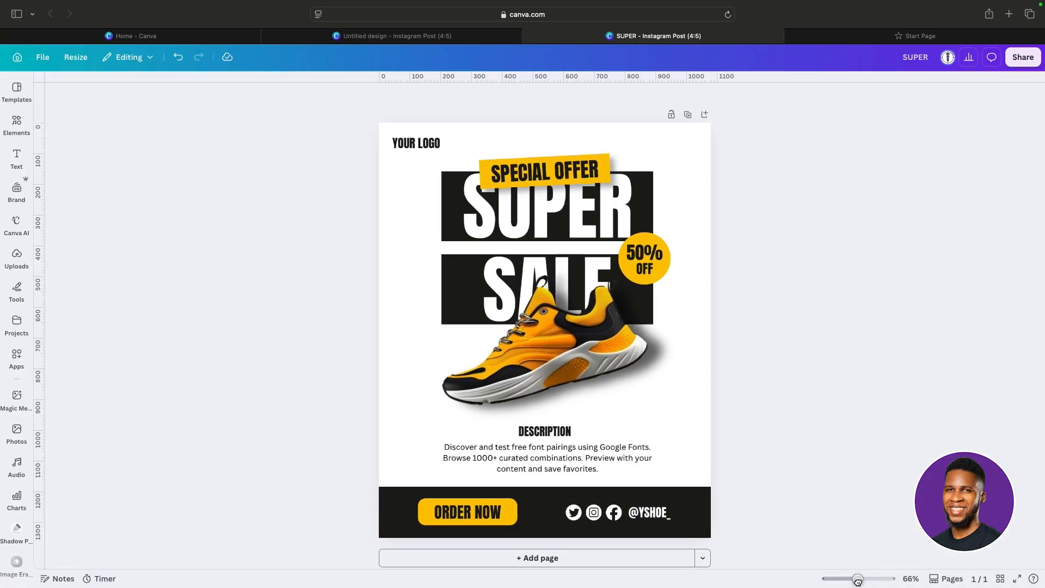